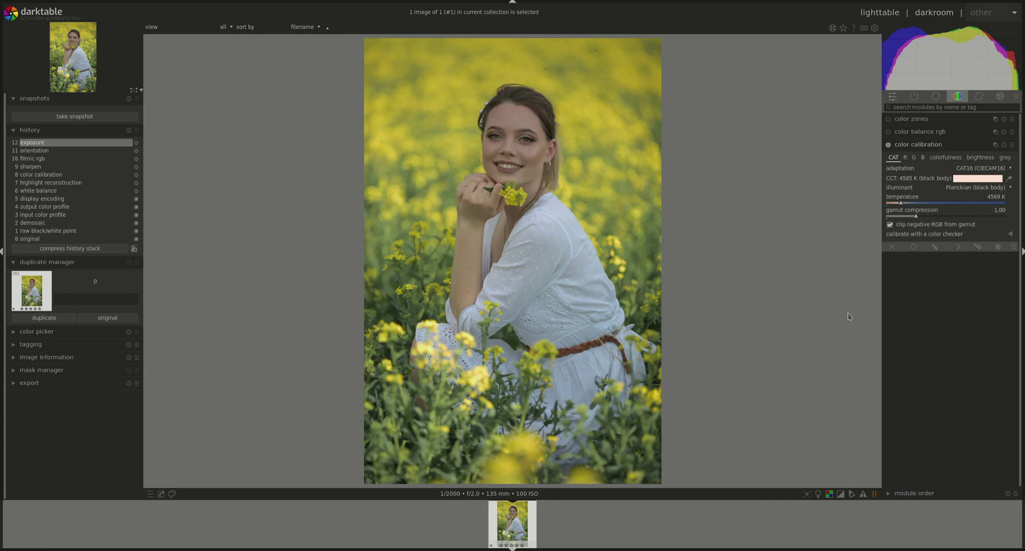
Pick the color calibration illuminant from the white dress, reaching about 5300 K.
left_click(1008, 179)
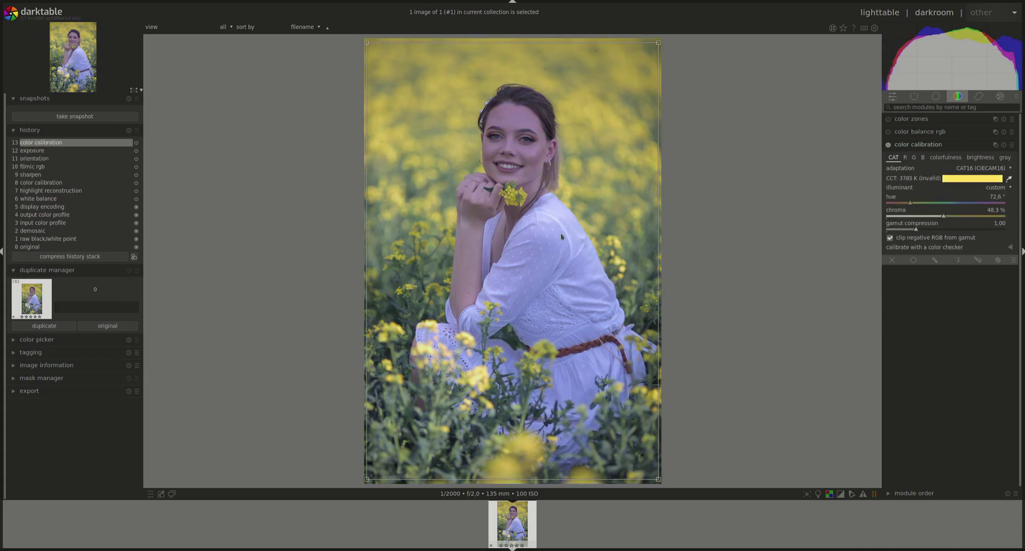
left_click_drag(561, 239, 542, 268)
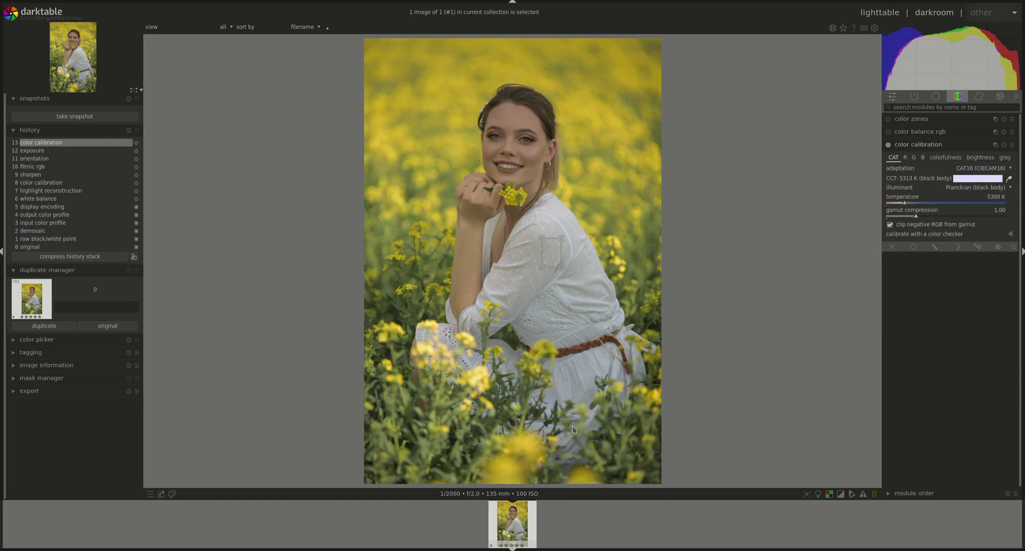
left_click(918, 146)
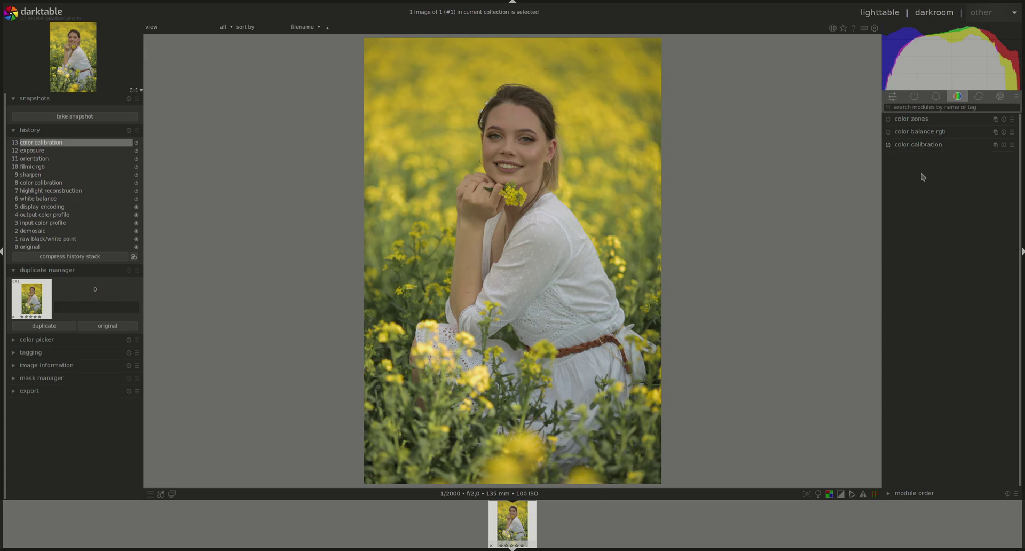
From the base modules, adjust filmic rgb to +4.20 EV white and −6.95 EV black relative exposure.
left_click(934, 97)
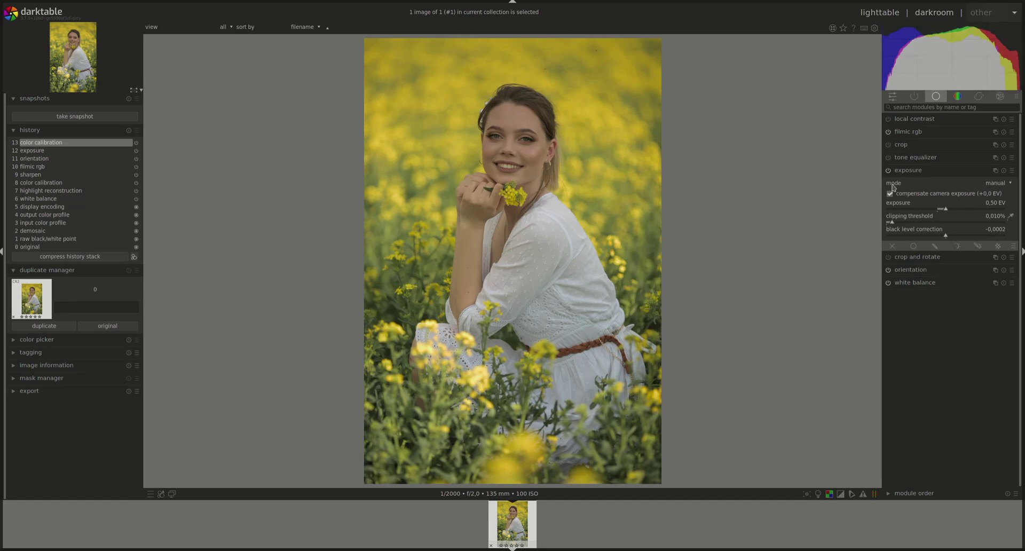
left_click(901, 171)
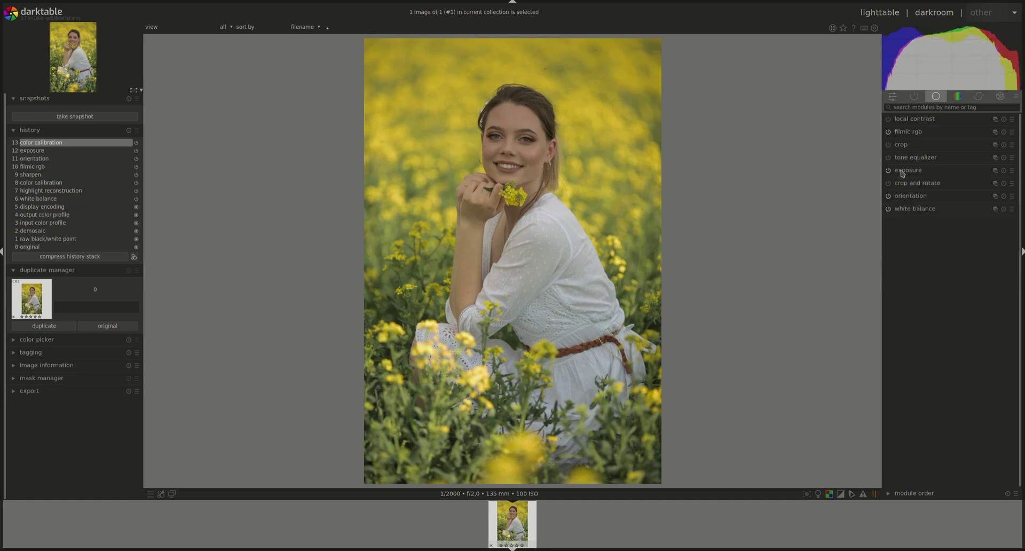
left_click(912, 132)
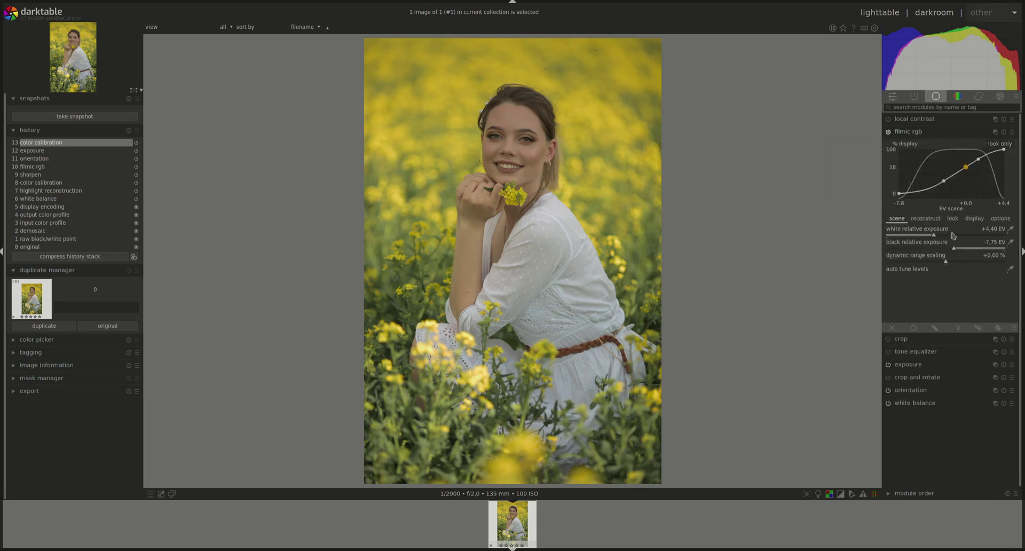
scroll(970, 237, "up", 2)
scroll(970, 235, "down", 3)
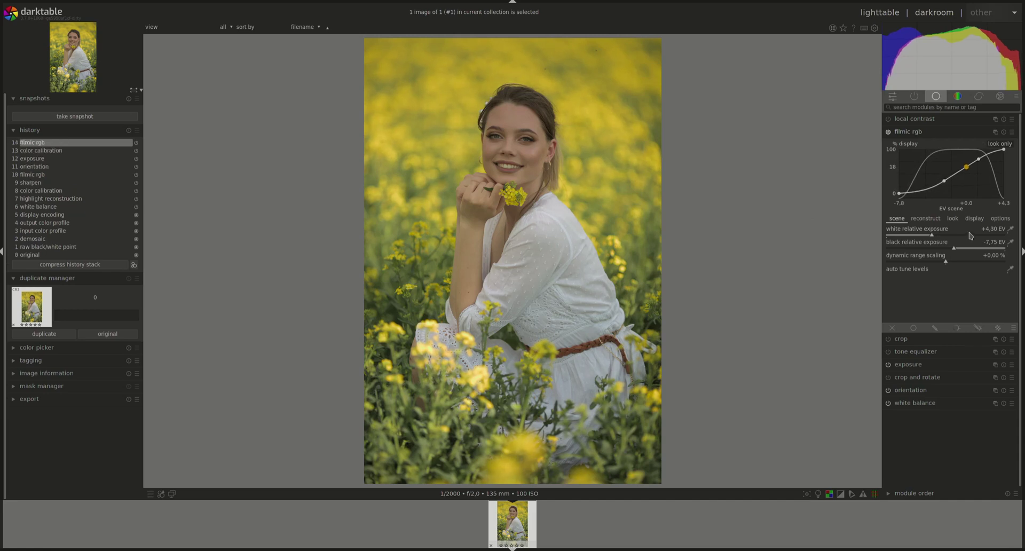
scroll(970, 236, "down", 1)
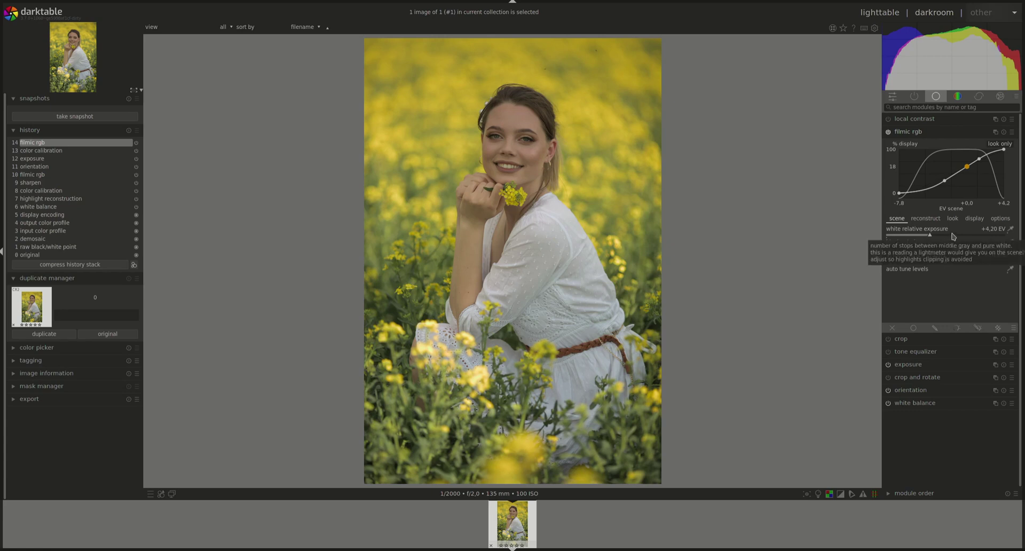
scroll(950, 238, "down", 1)
scroll(949, 238, "up", 1)
scroll(974, 250, "up", 3)
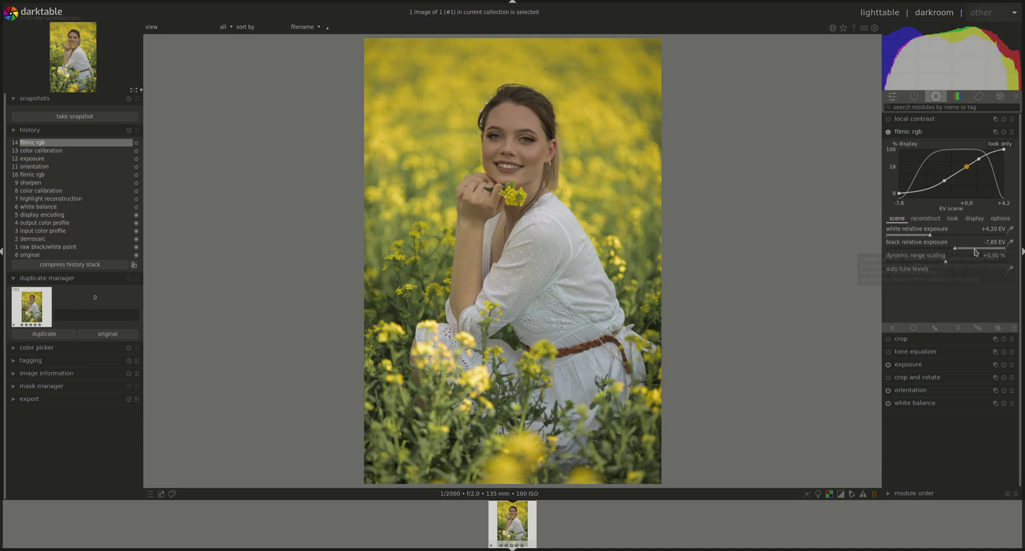
scroll(975, 252, "up", 5)
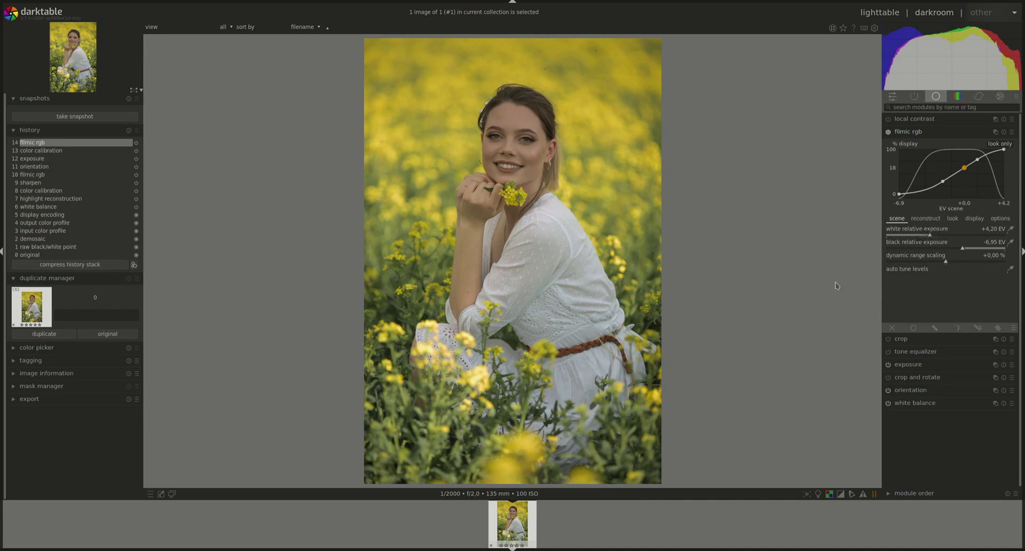
With the reconstruction mask previewed, drop filmic's highlight reconstruction threshold to −0.25 EV.
left_click(925, 219)
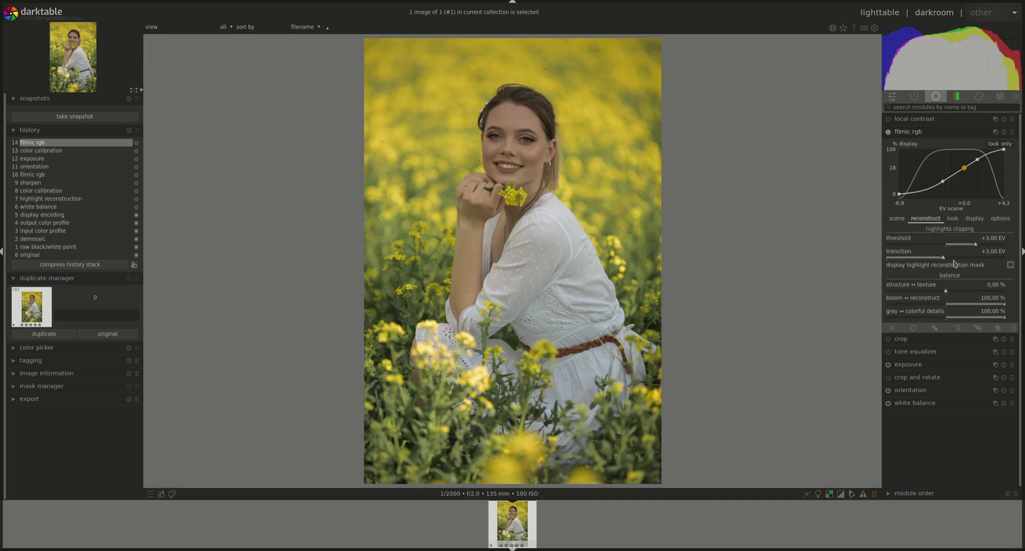
left_click(1009, 266)
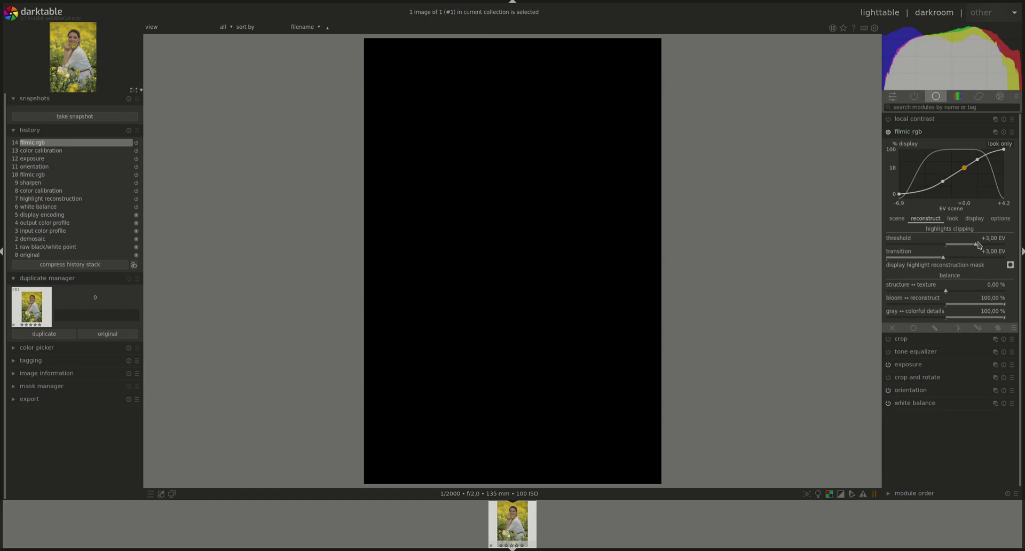
left_click_drag(977, 247, 943, 246)
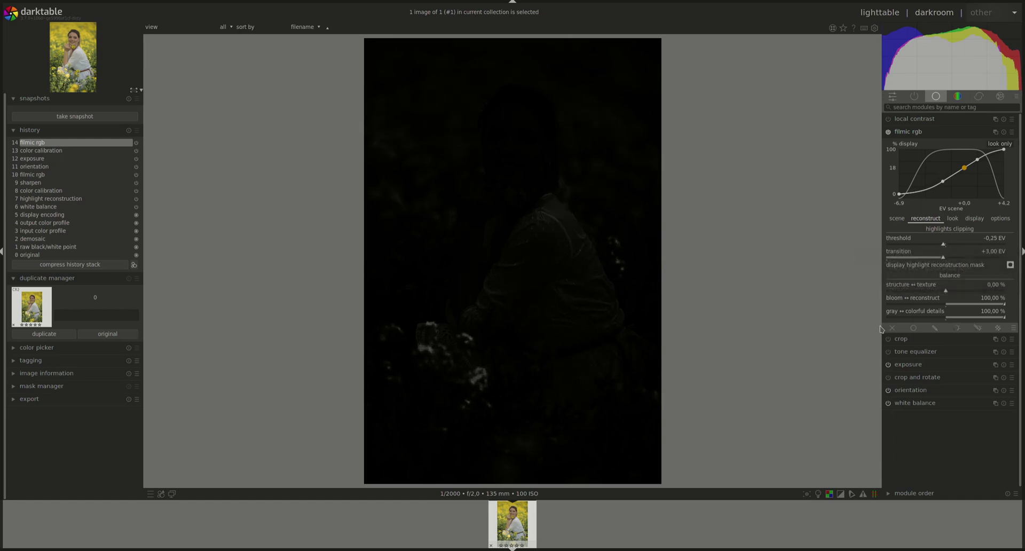
left_click(1010, 264)
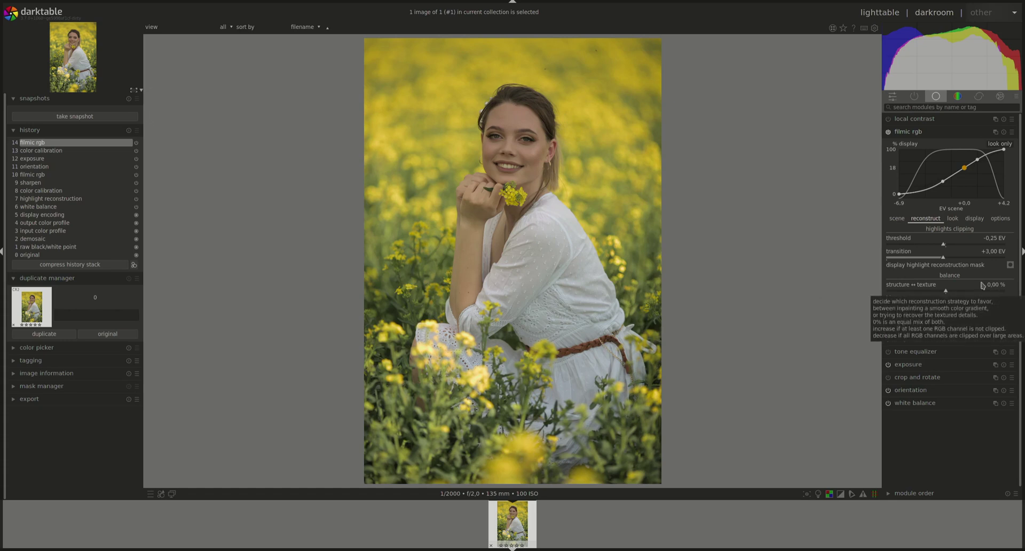
Crop the photo to a vertical frame around the woman, trimming sky and foreground flowers.
left_click(909, 134)
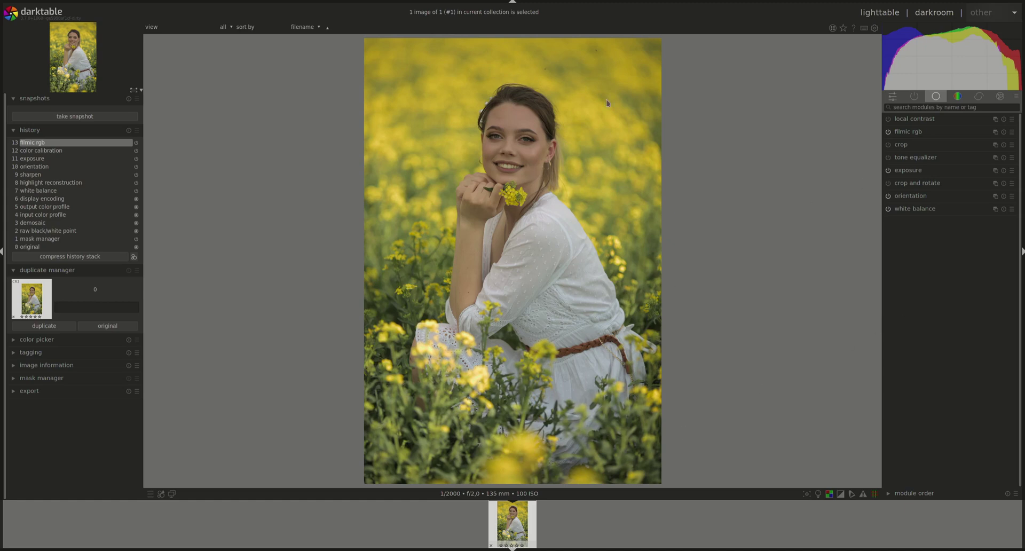
left_click(914, 185)
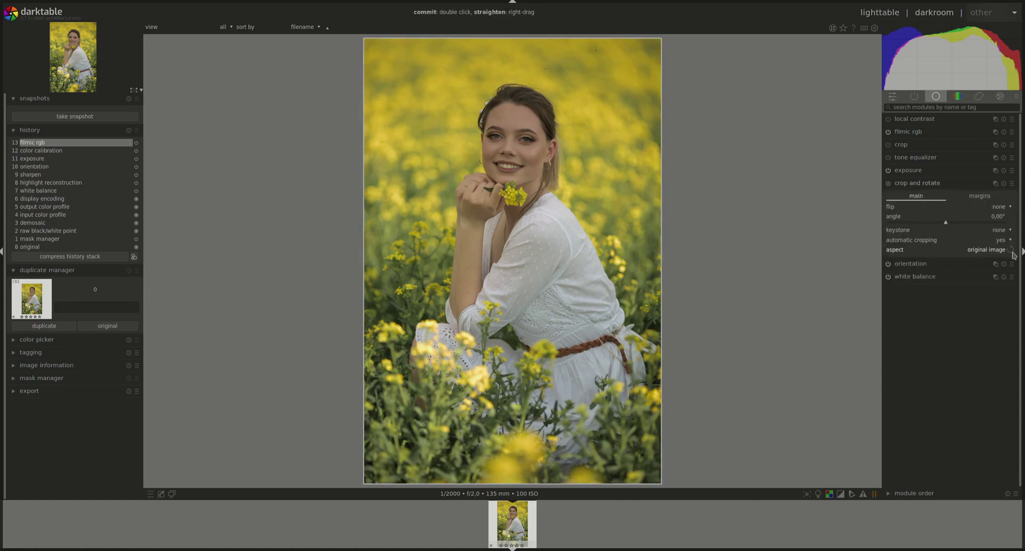
left_click_drag(661, 38, 660, 40)
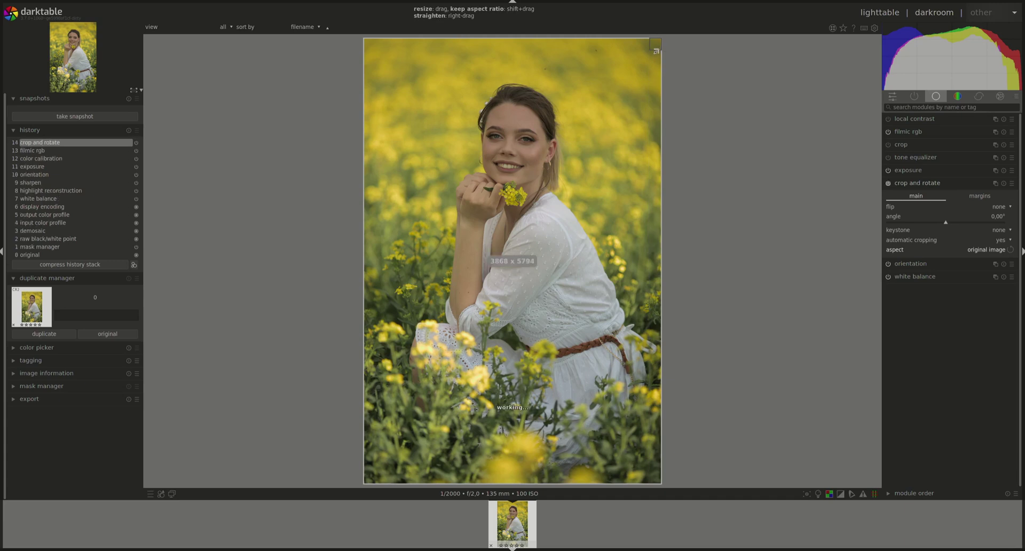
left_click_drag(364, 471, 404, 413)
left_click_drag(512, 373, 495, 376)
left_click_drag(404, 46, 404, 59)
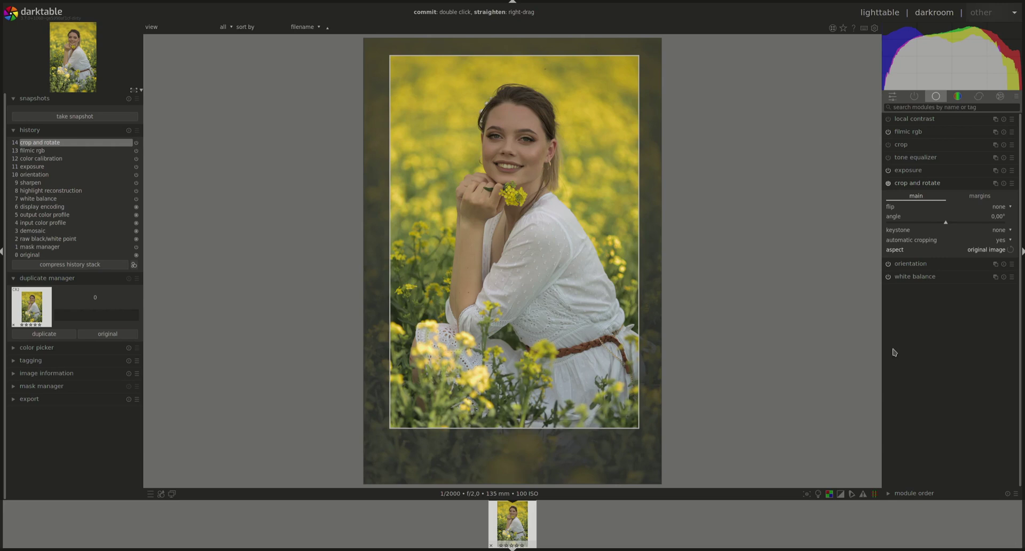
left_click(916, 185)
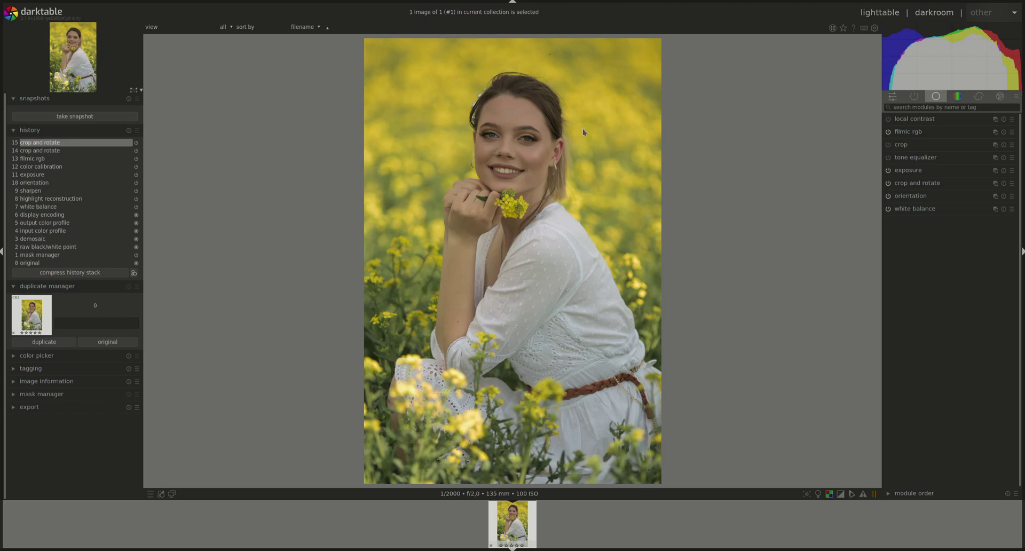
Turn on tone equalizer, auto-set mask exposure to −2.82 EV and choose averaged eigf preserve details.
left_click(913, 158)
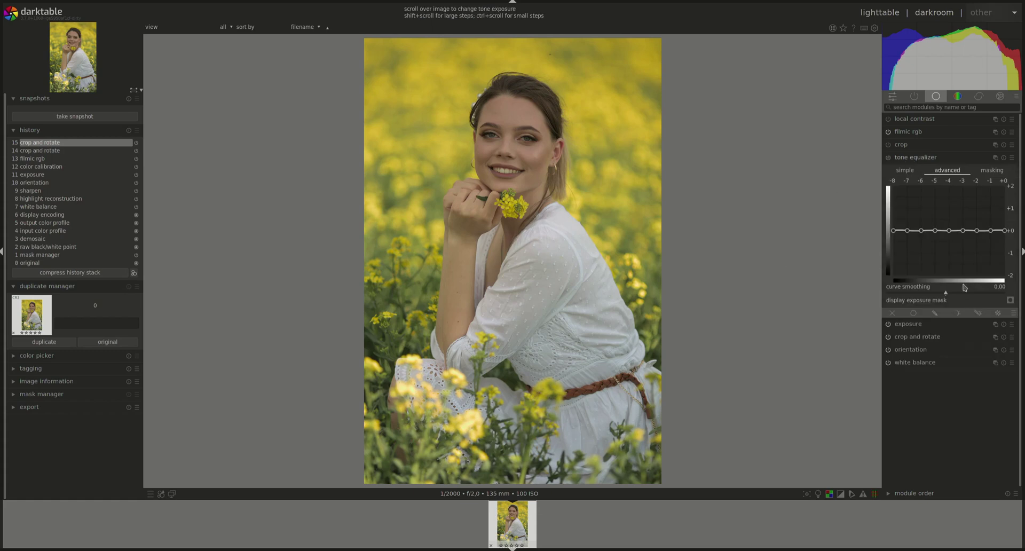
left_click(888, 158)
left_click(992, 170)
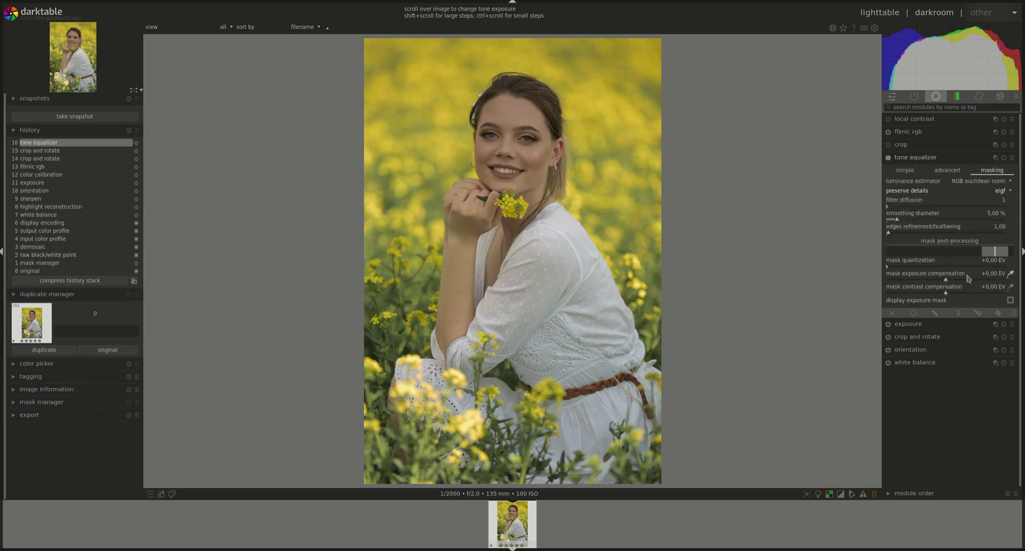
left_click(1010, 273)
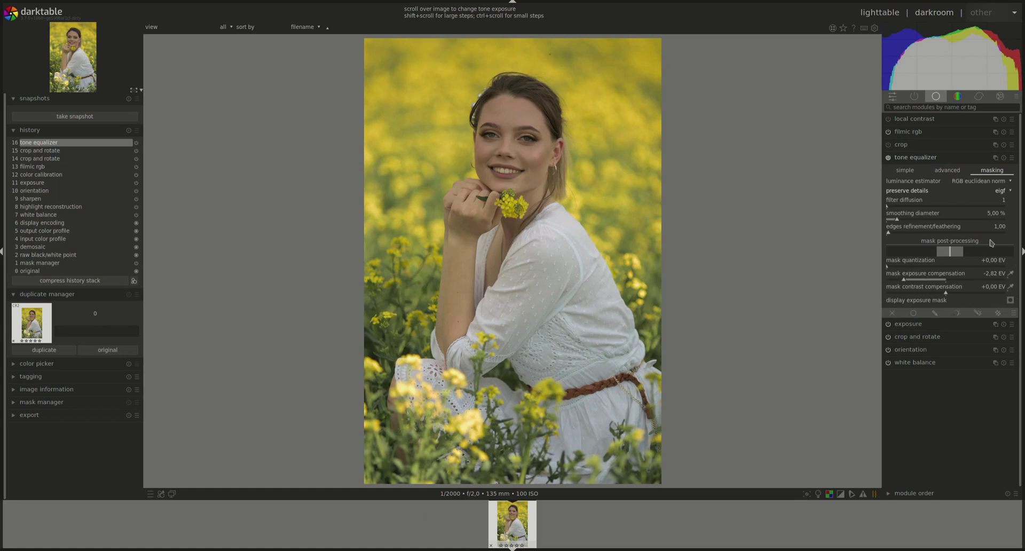
left_click(1011, 300)
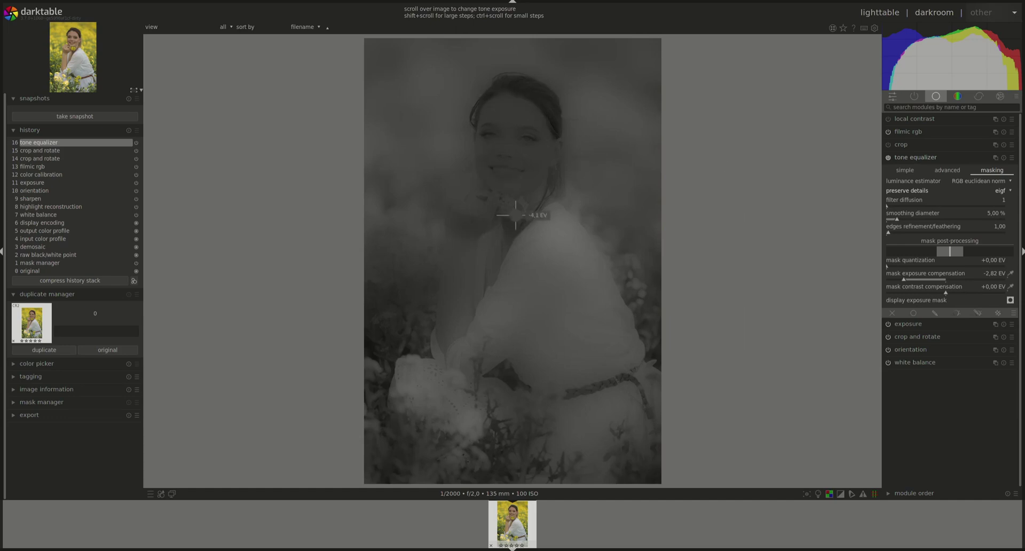
left_click(1001, 192)
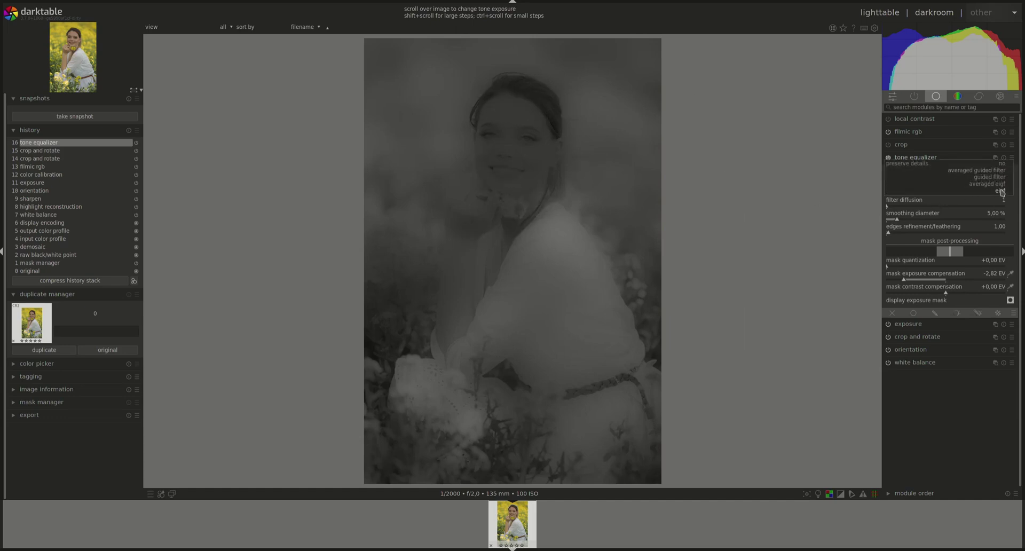
left_click(1002, 199)
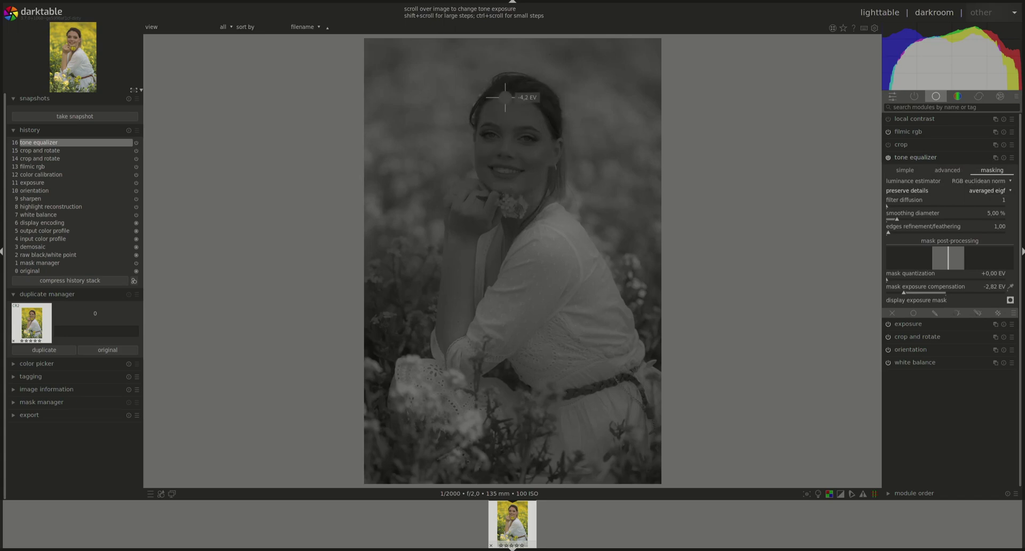
left_click(948, 170)
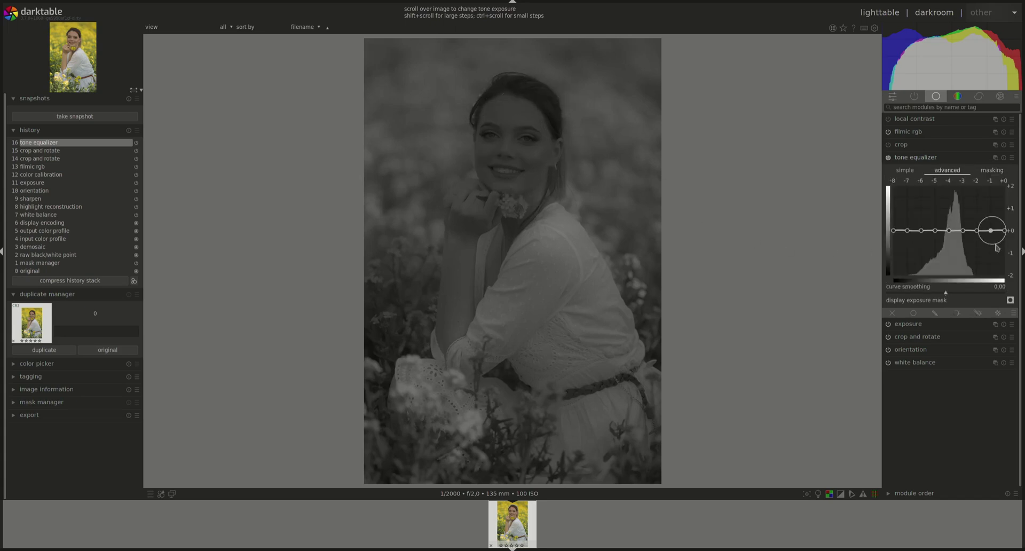
left_click(1010, 300)
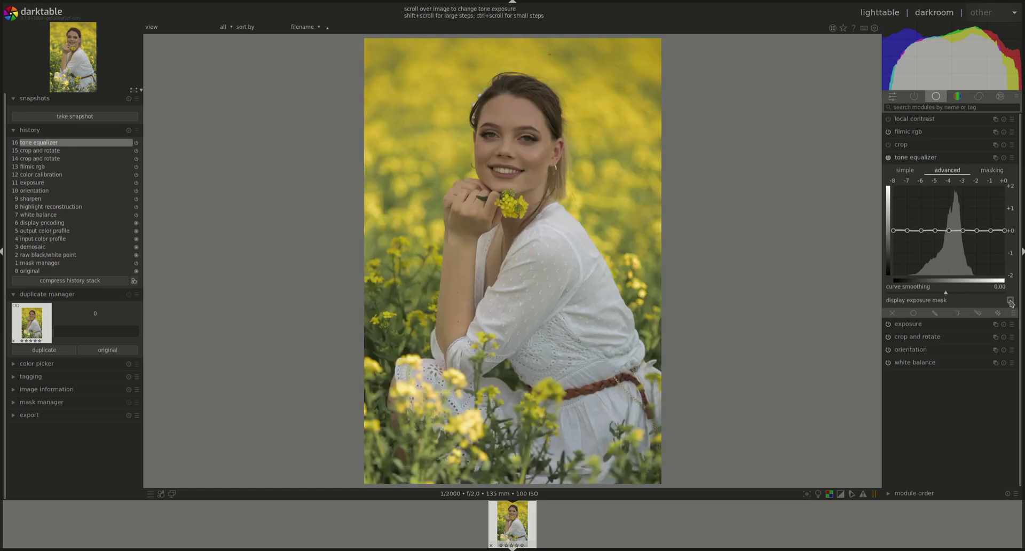
Enable a drawn mask on the tone equalizer and outline the face with a path.
left_click(938, 323)
left_click(936, 250)
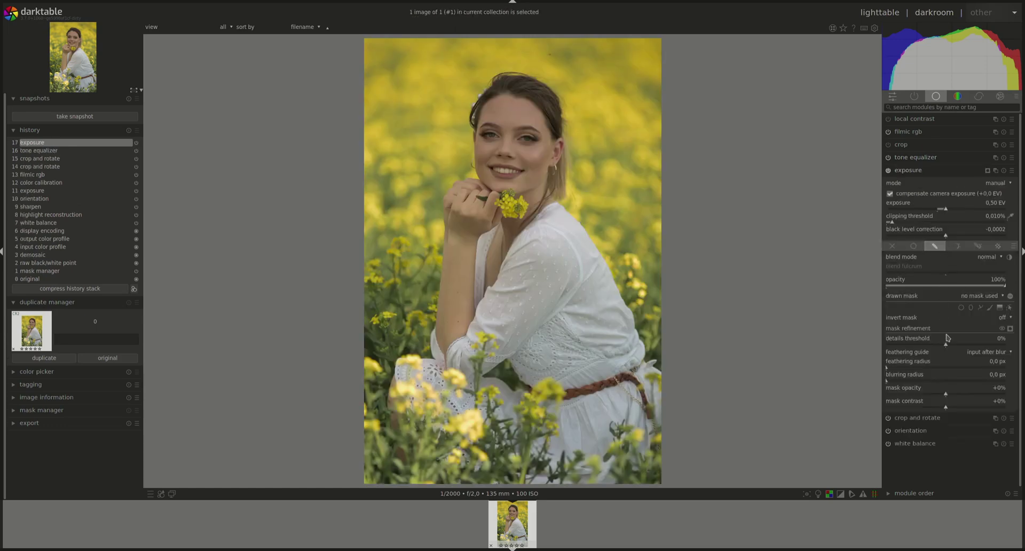
left_click(915, 171)
left_click(916, 159)
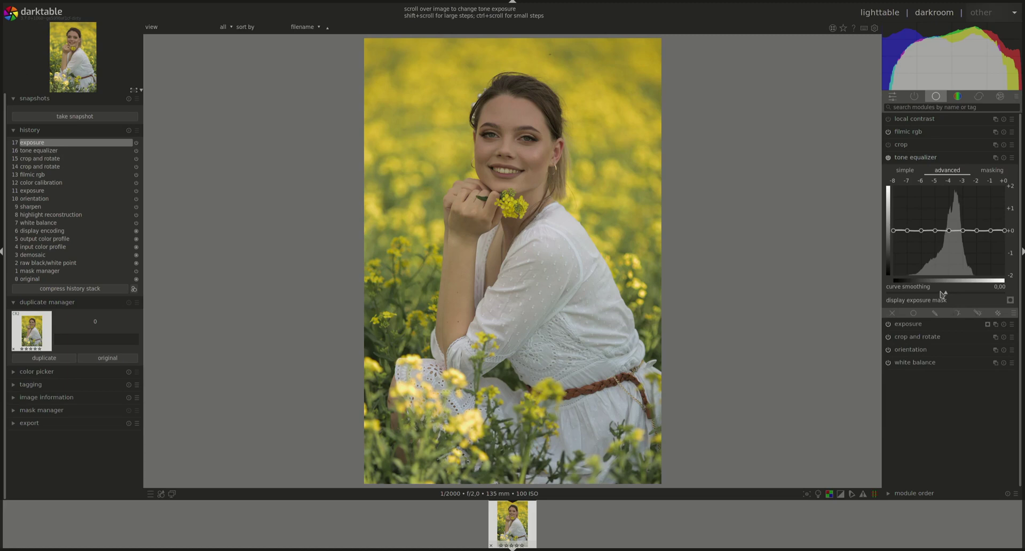
left_click(935, 312)
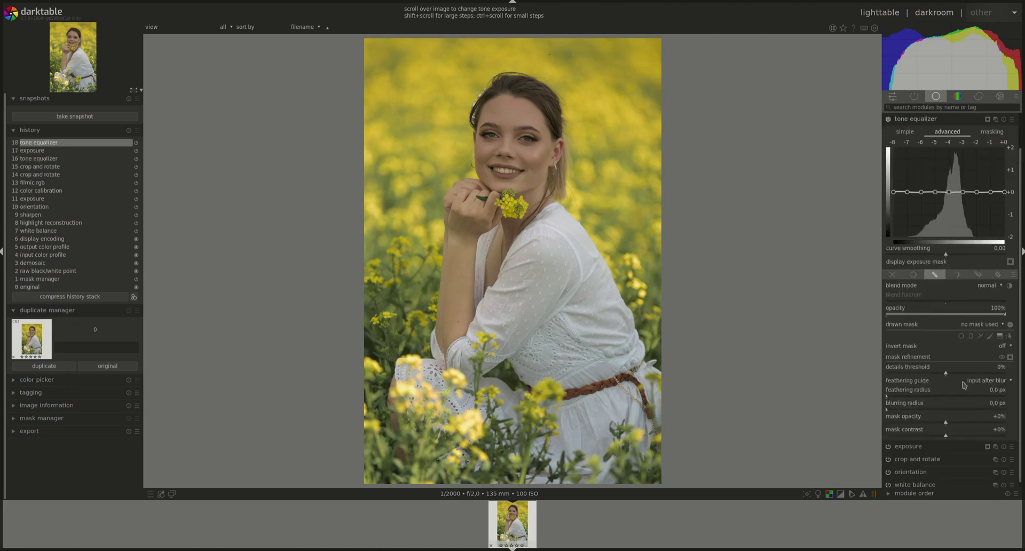
left_click(980, 335)
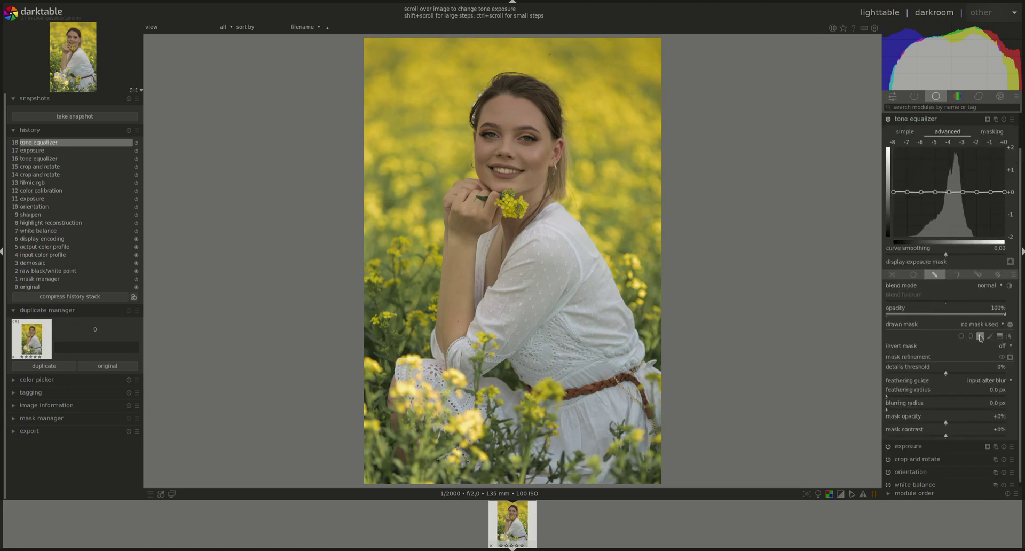
left_click(518, 111)
left_click(487, 126)
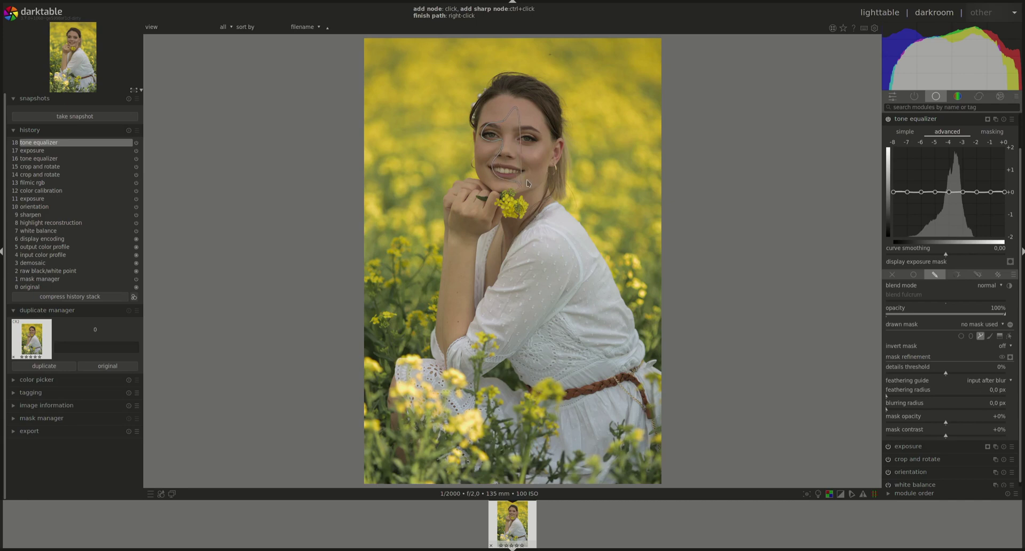
left_click(536, 97)
right_click(533, 104)
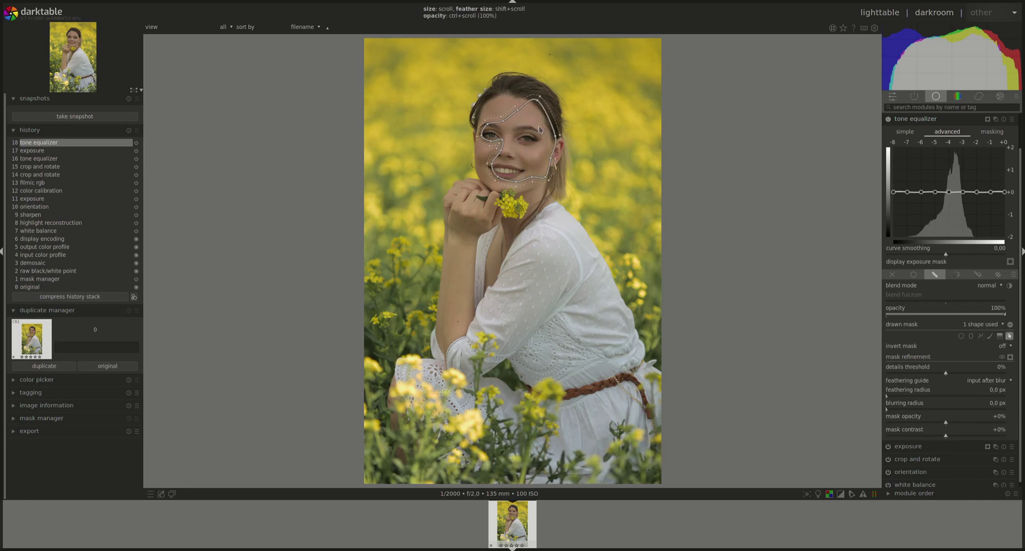
Lift the face tones, feather the mask to 64,7 px, and toggle the module to compare.
left_click(1009, 336)
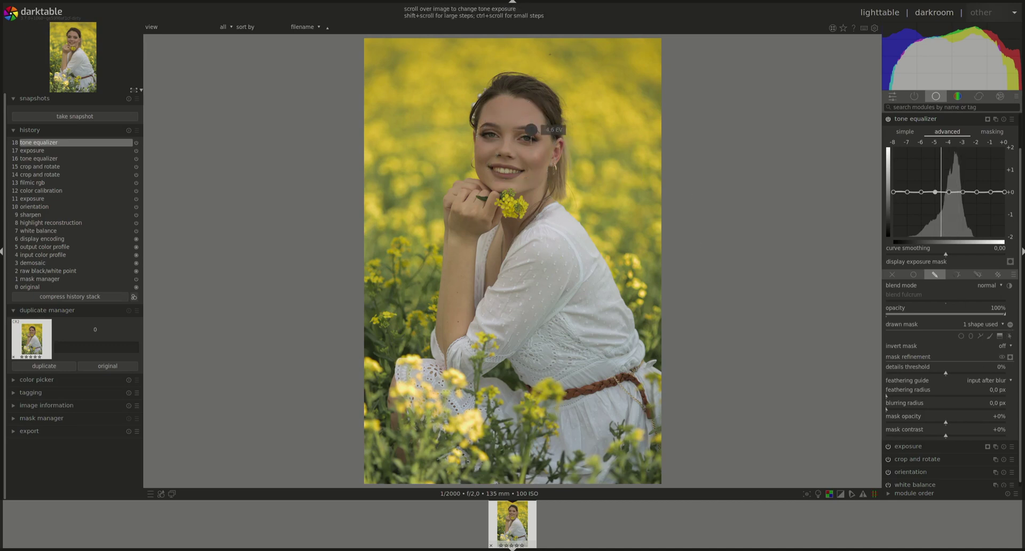
scroll(531, 129, "up", 4)
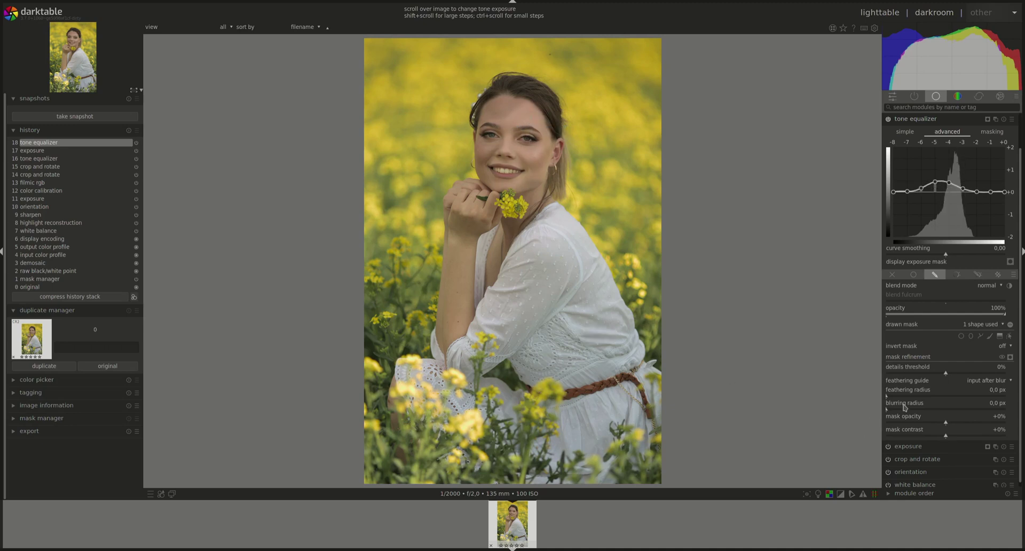
left_click_drag(897, 396, 917, 396)
left_click(888, 120)
left_click(888, 120)
Duplicate the tone equalizer as a second instance and remove its copied mask shape.
left_click(916, 119)
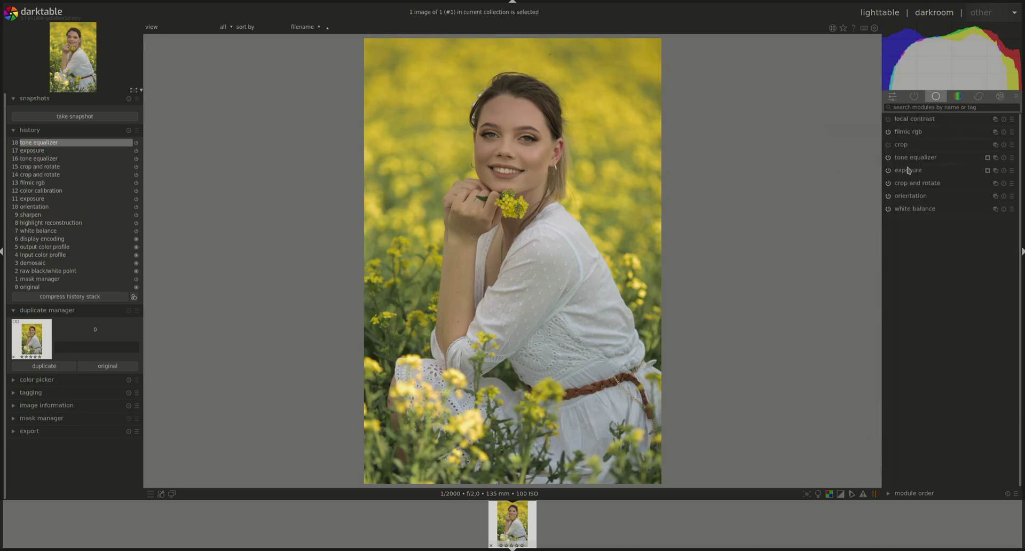
left_click(994, 159)
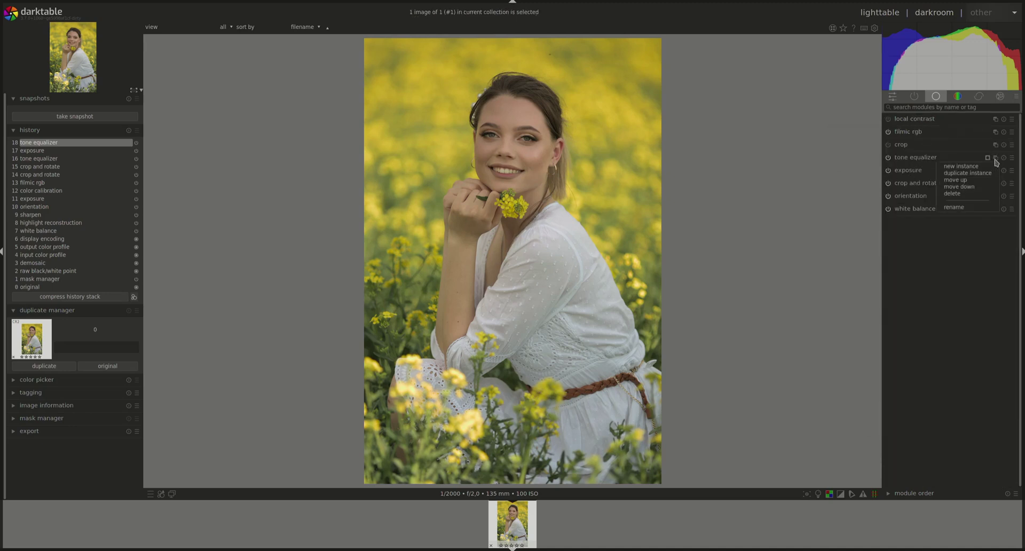
left_click(967, 173)
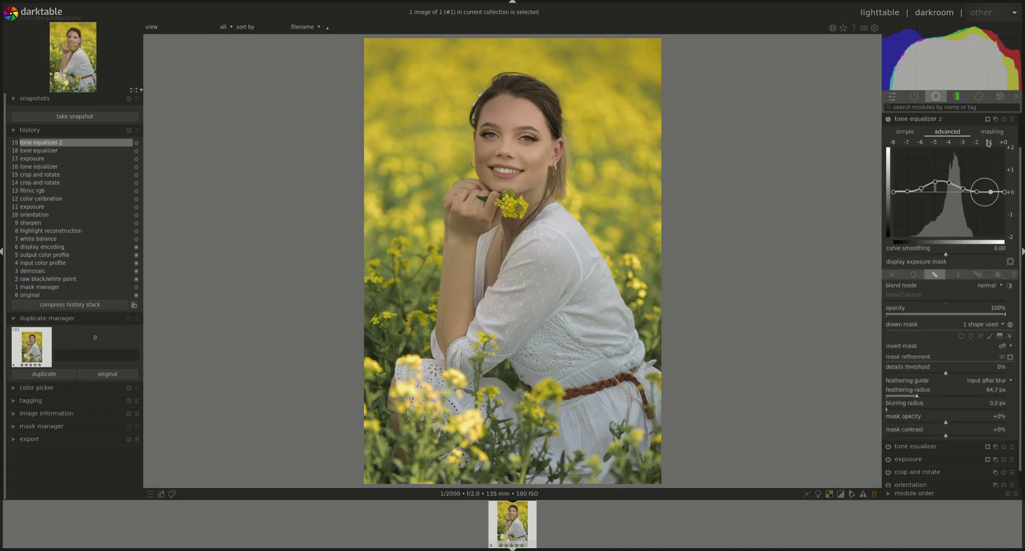
scroll(938, 187, "up", 1)
scroll(938, 188, "down", 1)
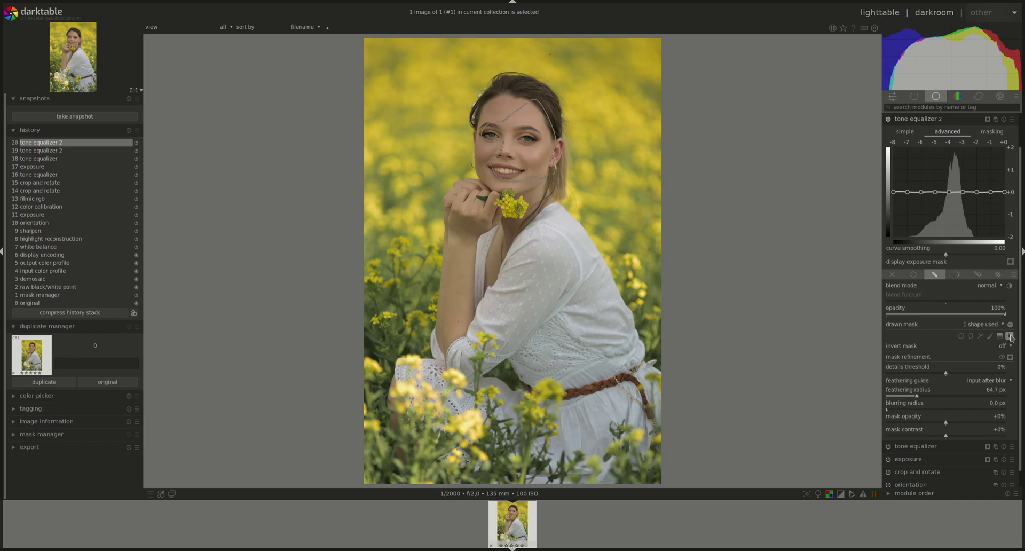
left_click(961, 336)
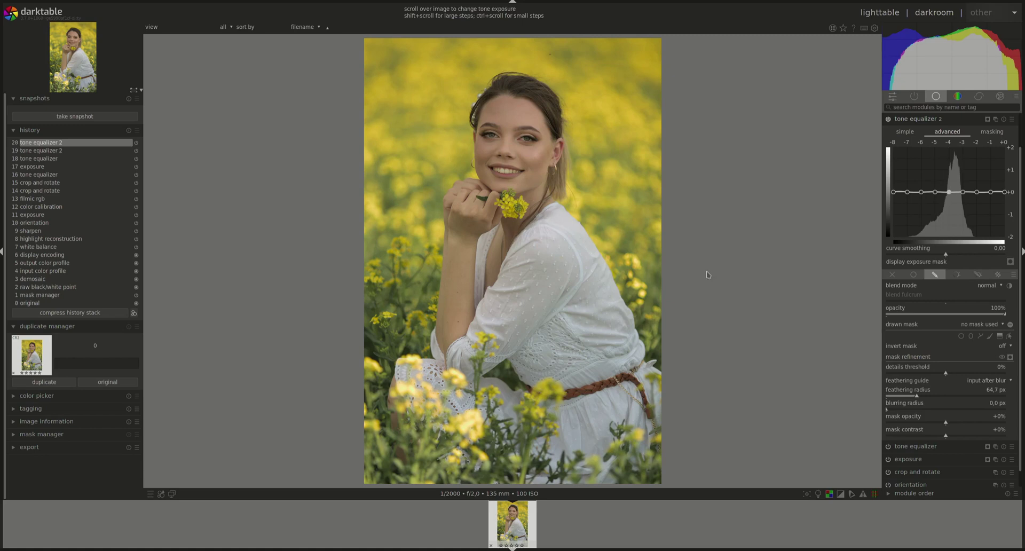
Draw a new path mask along the hair down toward the hand.
left_click(980, 336)
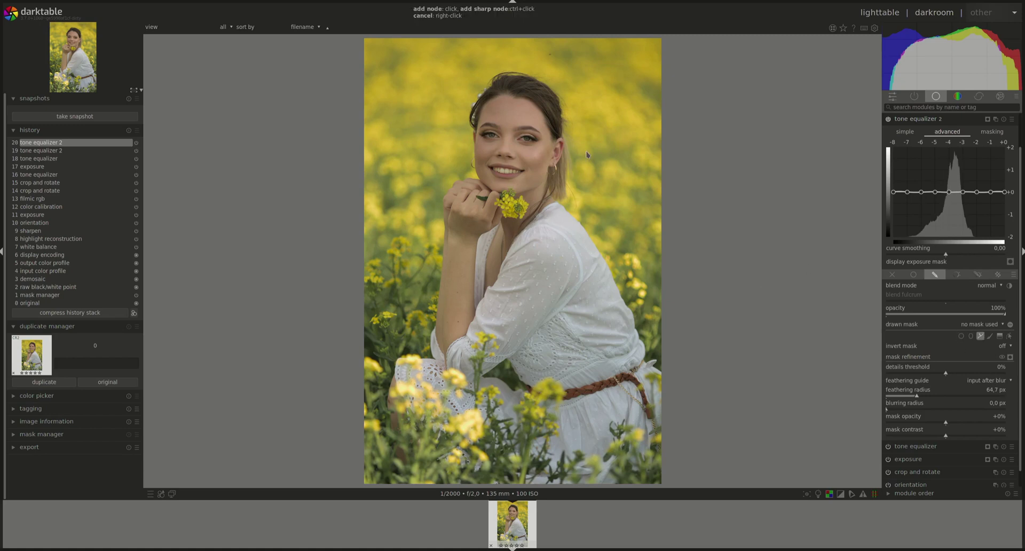
left_click(486, 105)
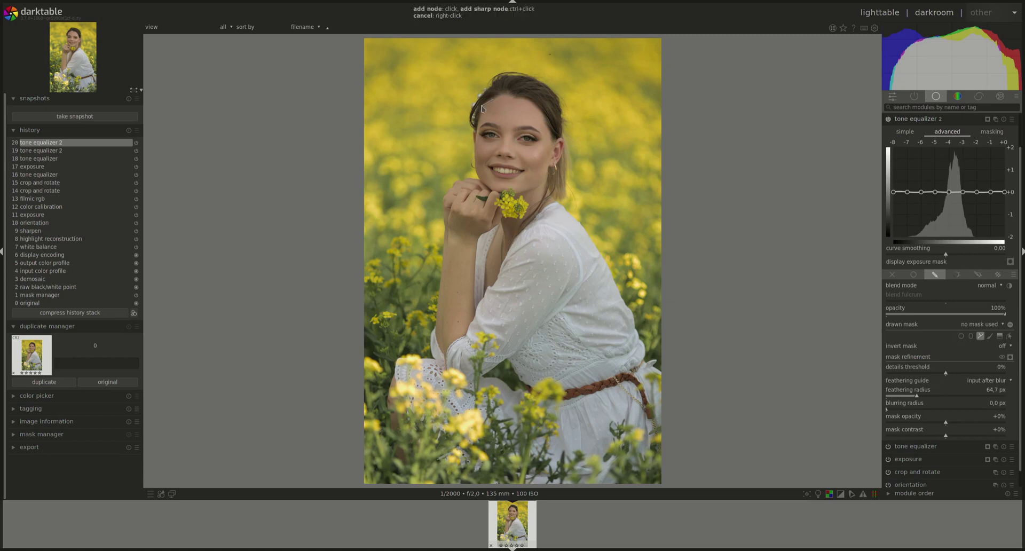
left_click(477, 131)
left_click(489, 188)
right_click(495, 111)
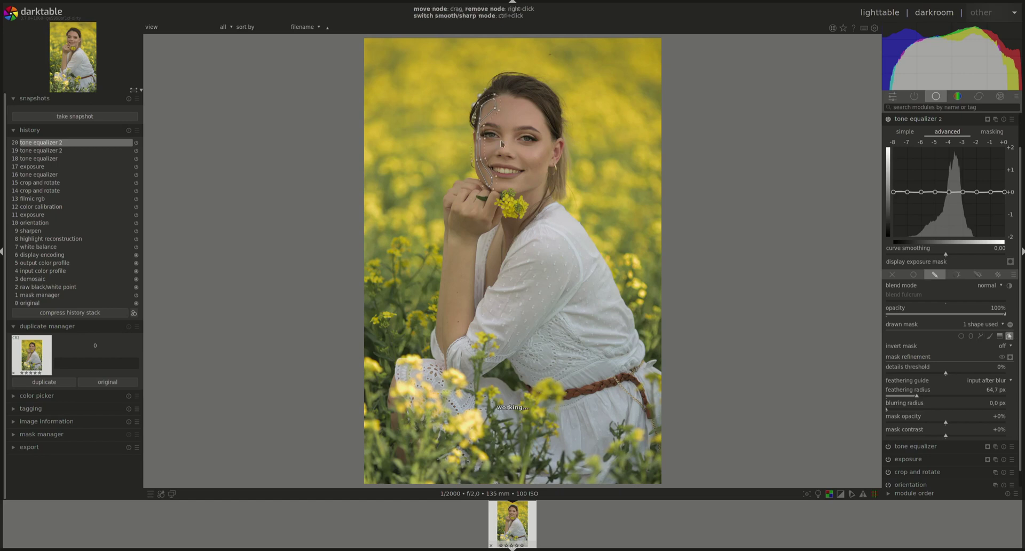
Lower tones inside the mask, feather it to 93,6 px and set opacity to 74%.
left_click(1009, 335)
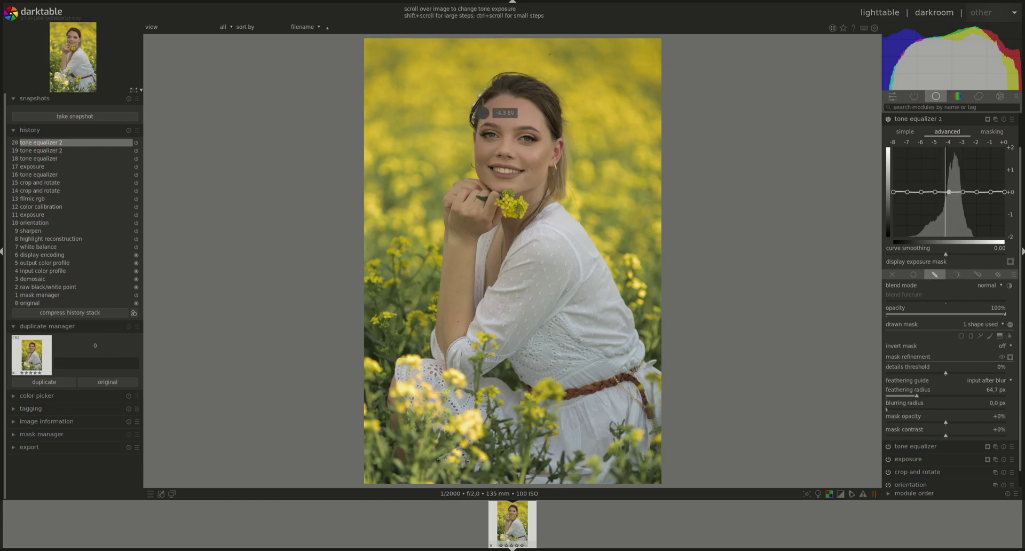
scroll(483, 112, "down", 5)
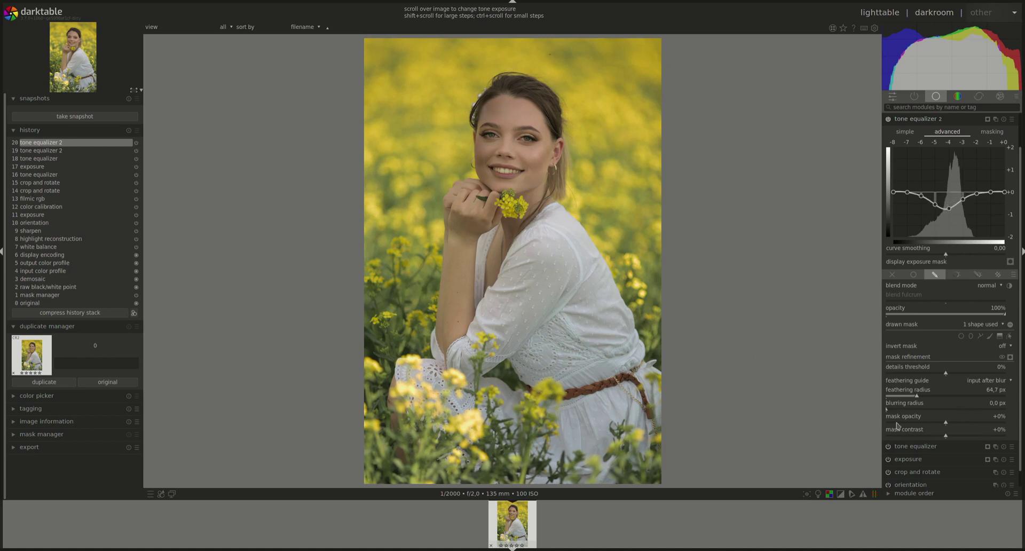
left_click_drag(918, 400, 926, 405)
left_click_drag(1004, 317, 988, 318)
left_click_drag(980, 319, 974, 321)
Compare history step 17 with latest step 20, then show the color module group.
left_click(921, 120)
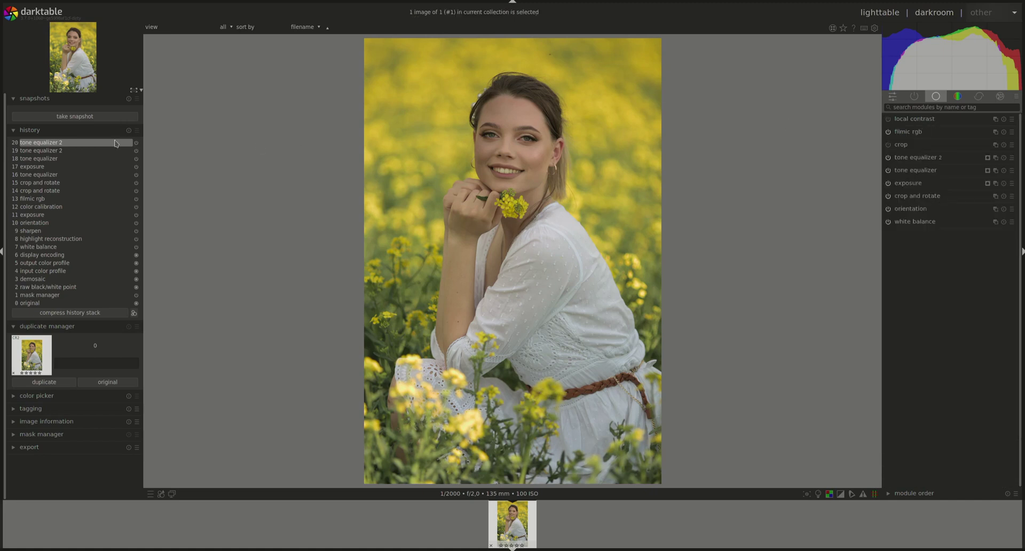
left_click(33, 168)
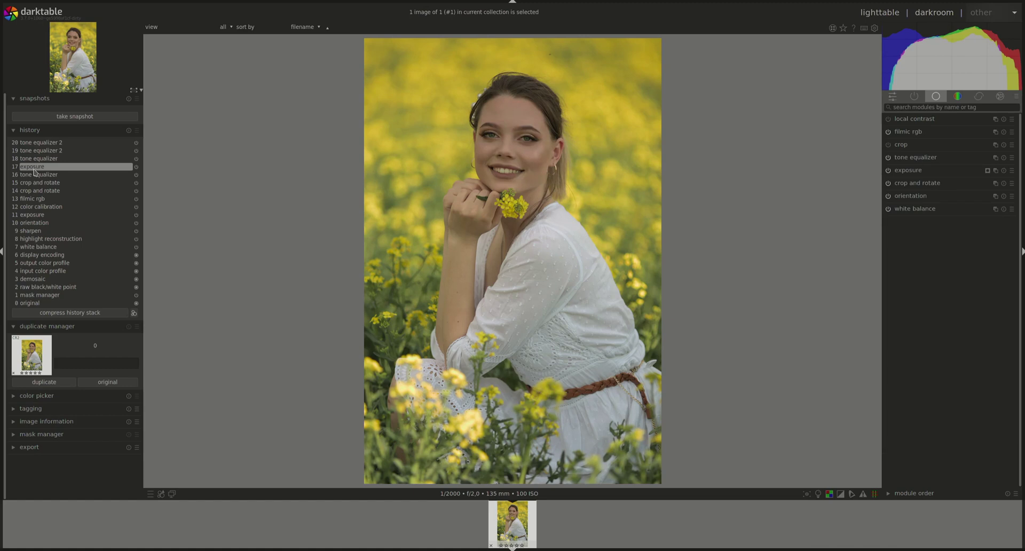
left_click(44, 143)
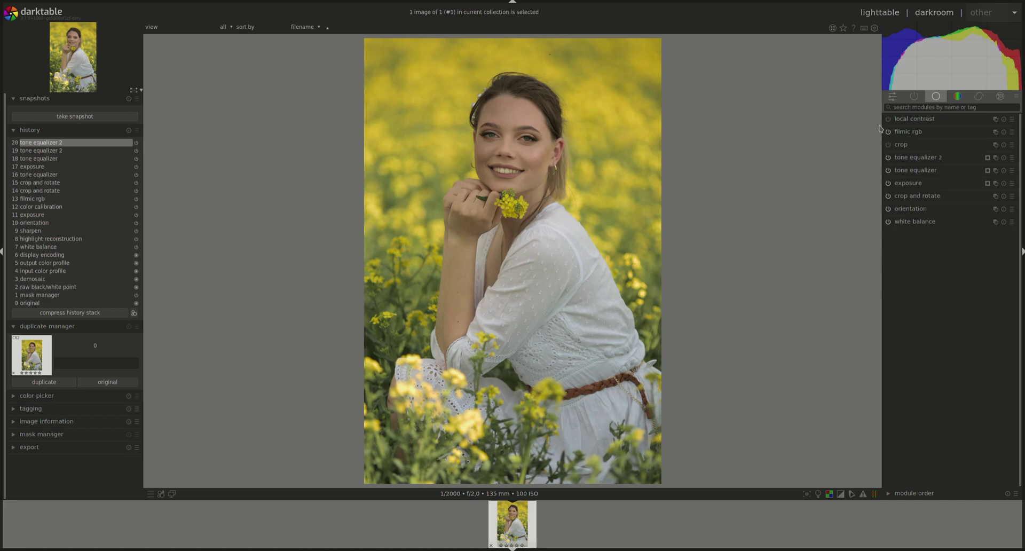
left_click(957, 99)
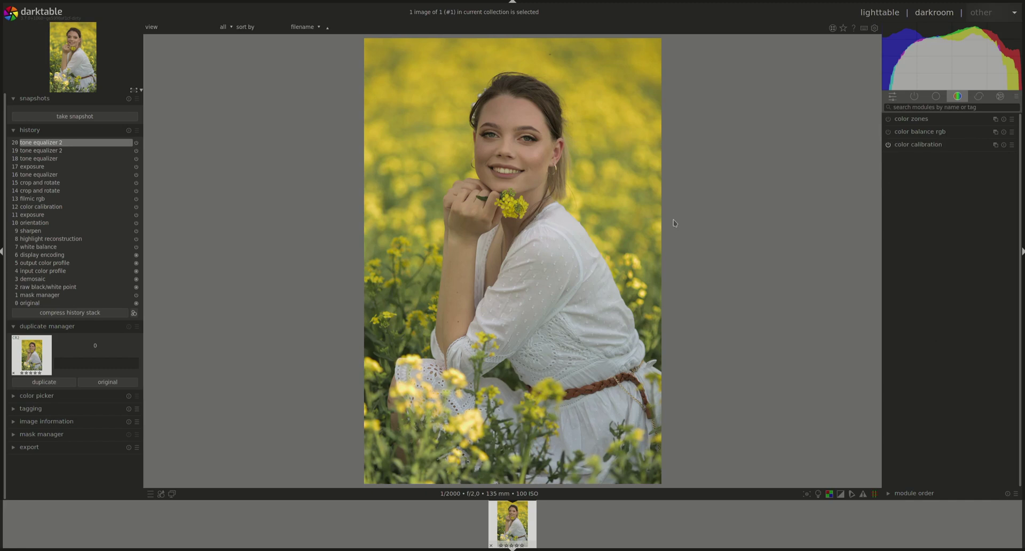
Expand color balance rgb, switch the scope to a vectorscope, and show its 4 ways page.
left_click(920, 133)
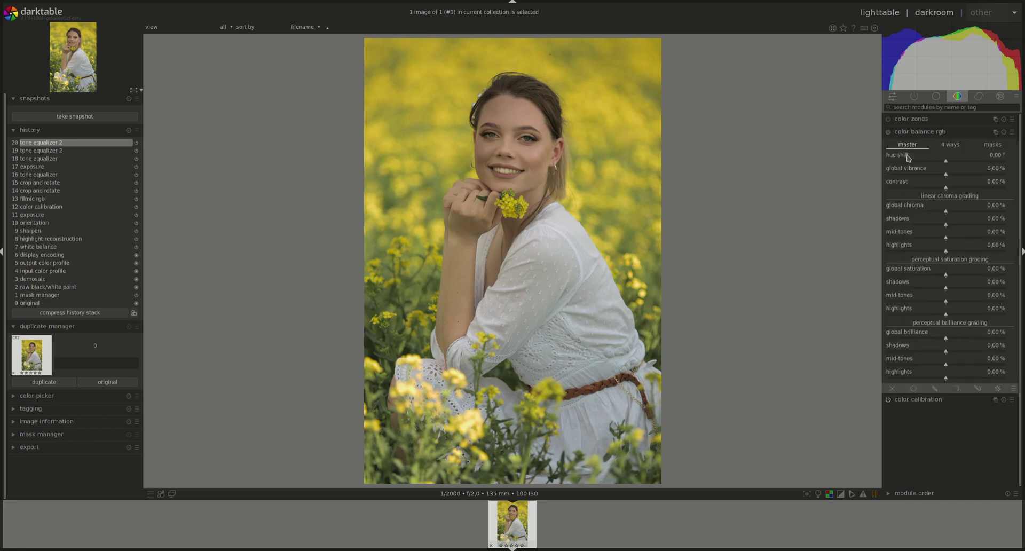
mouse_move(971, 40)
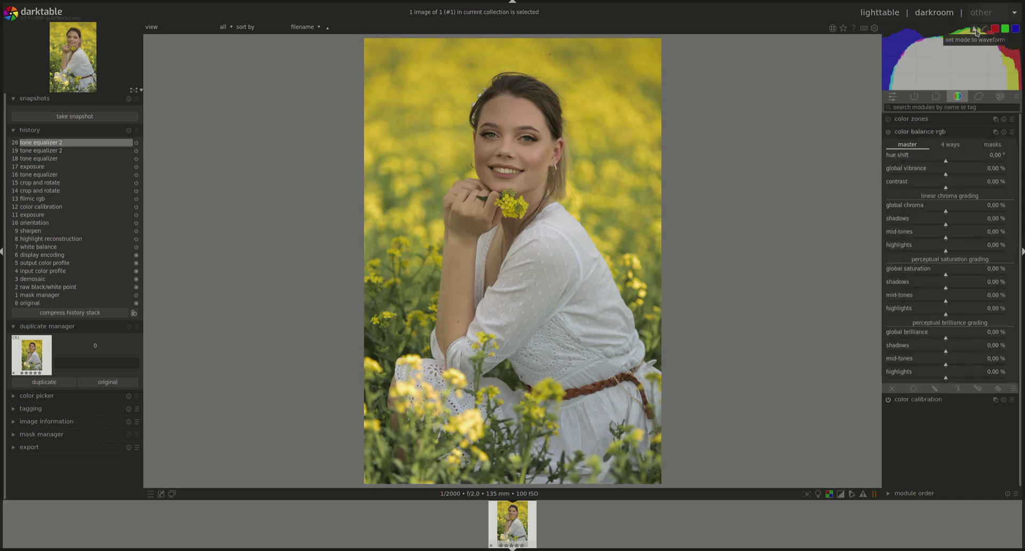
left_click(975, 30)
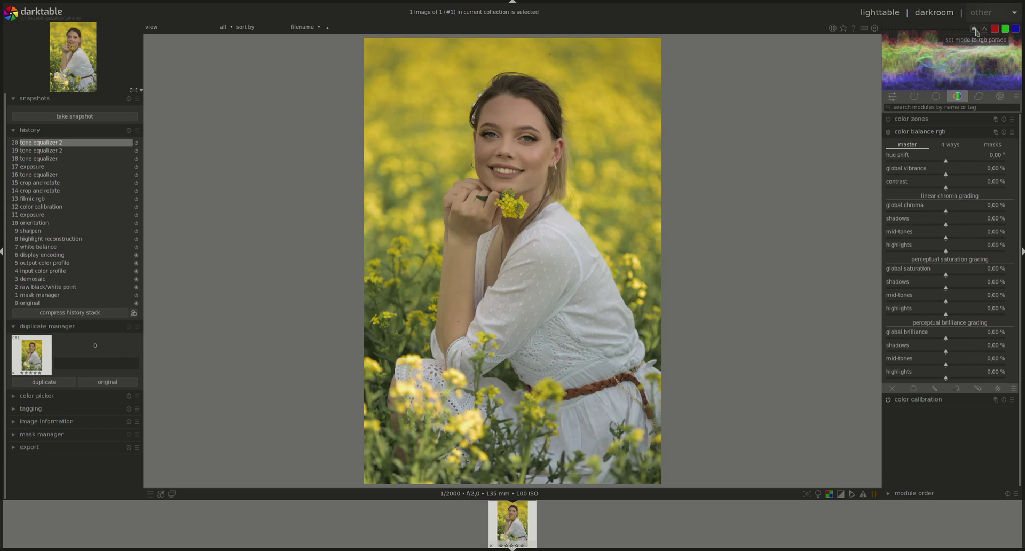
left_click(974, 31)
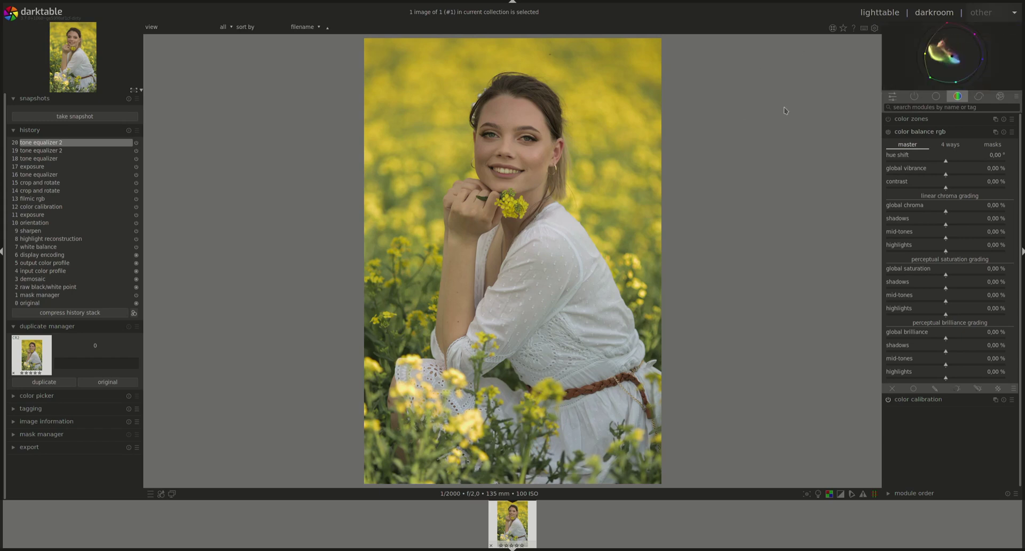
mouse_move(963, 55)
left_click(950, 145)
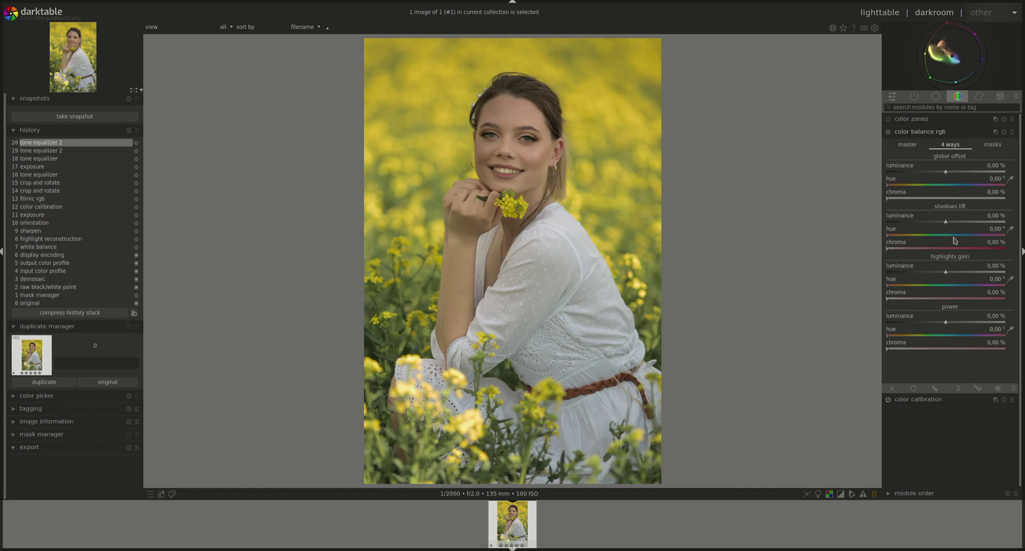
In the masks tab, preview the shadows and highlights luminance masks, then turn the preview off.
left_click(993, 145)
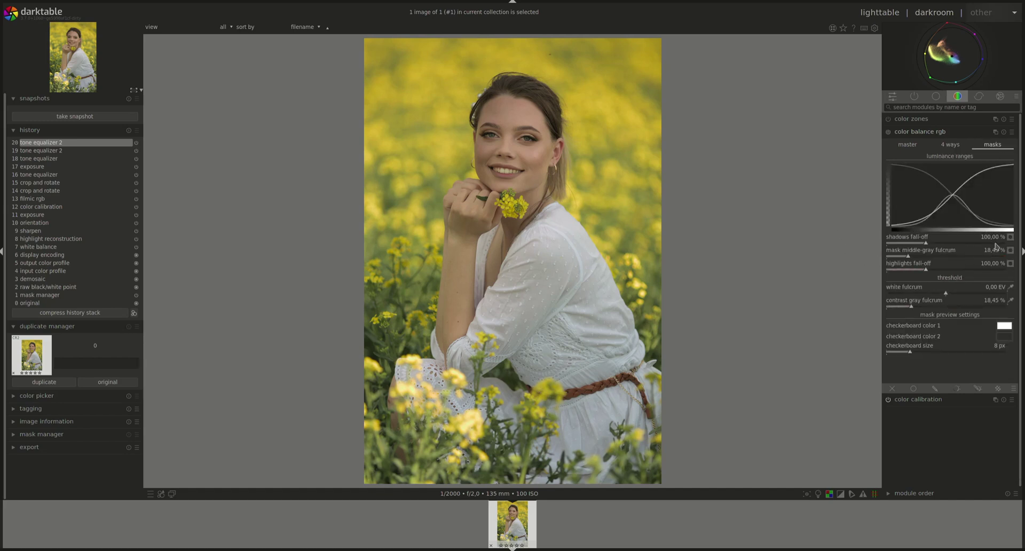
left_click(1010, 237)
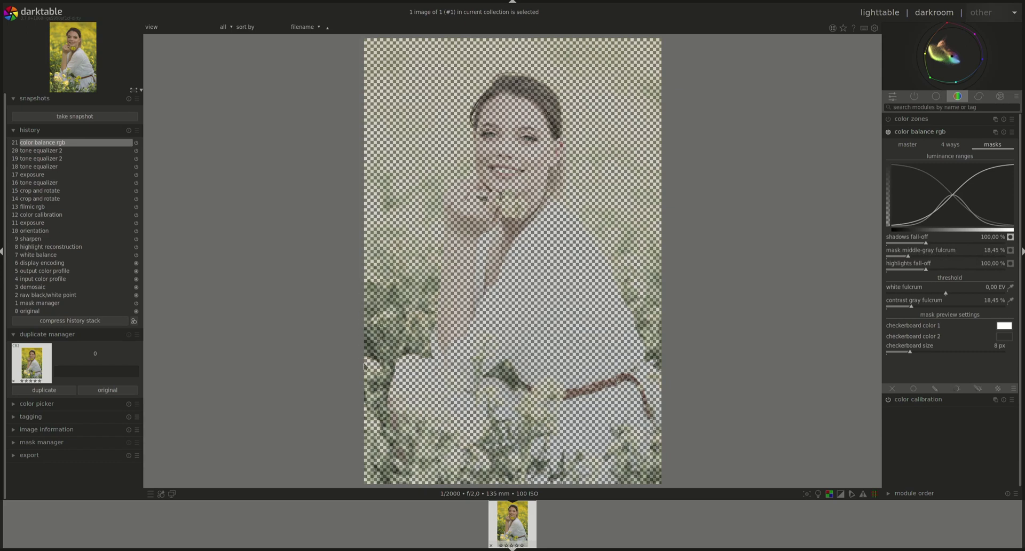
left_click(1010, 264)
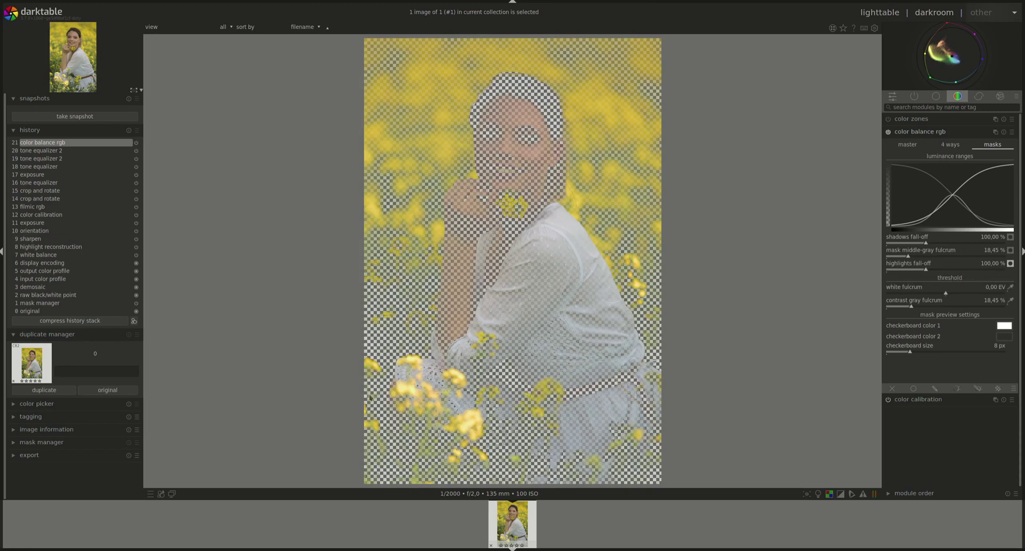
left_click(1011, 264)
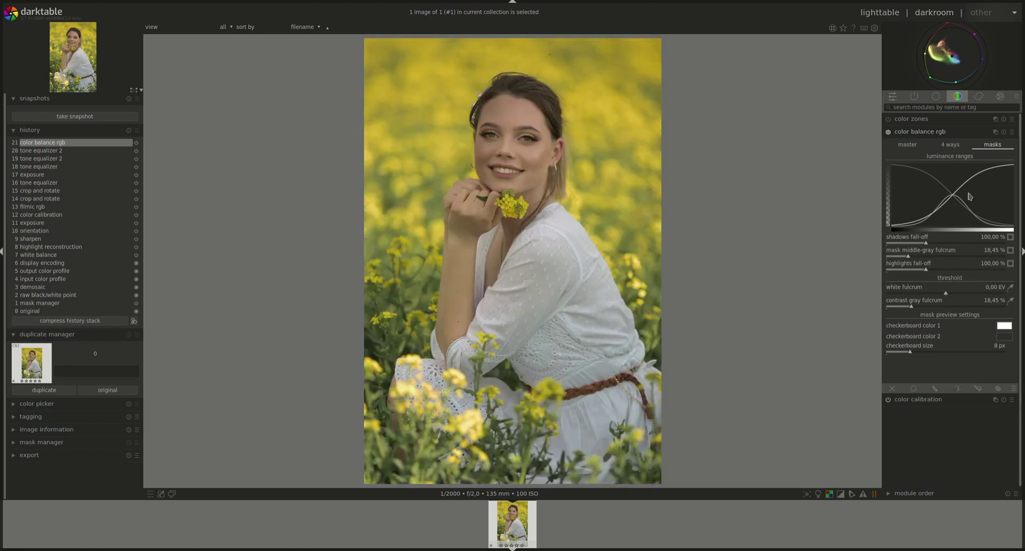
Tint the shadows lift a faint purple, hue about 289° at 2% chroma.
left_click(950, 144)
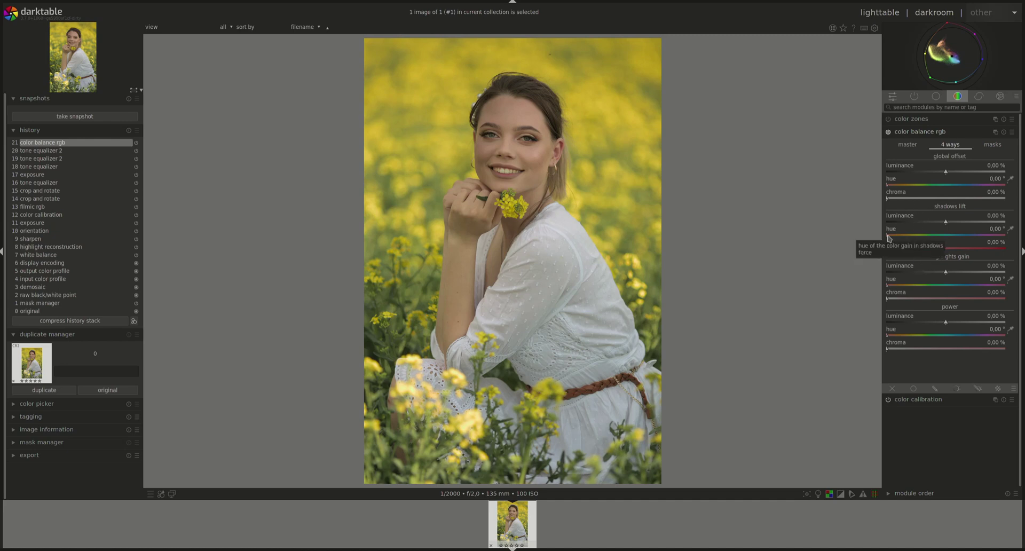
left_click_drag(889, 238, 986, 241)
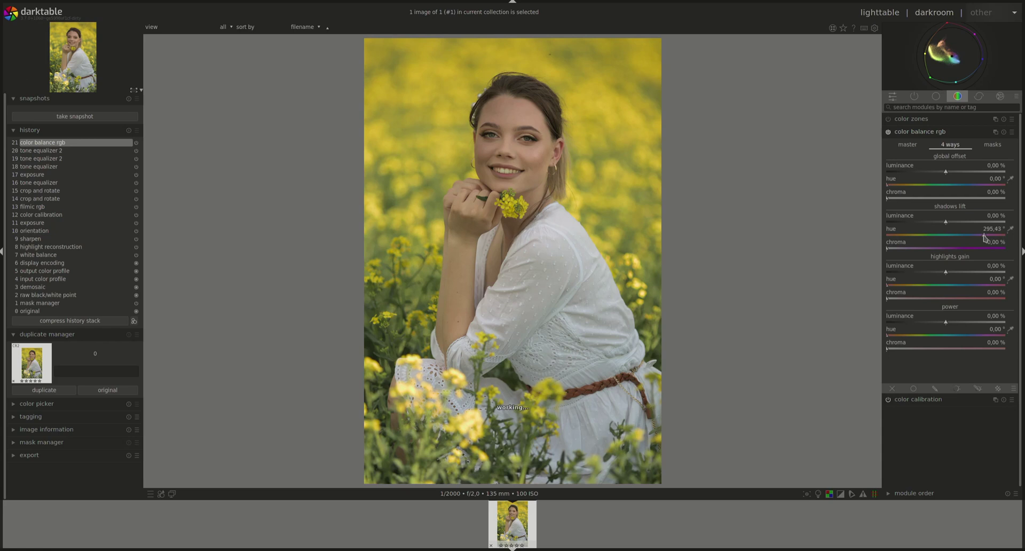
left_click_drag(985, 237, 981, 239)
scroll(918, 249, "up", 2)
Tint the highlights gain warm orange (about 35°, 2% chroma) and compare before/after in history.
left_click_drag(887, 286, 902, 291)
scroll(951, 302, "up", 2)
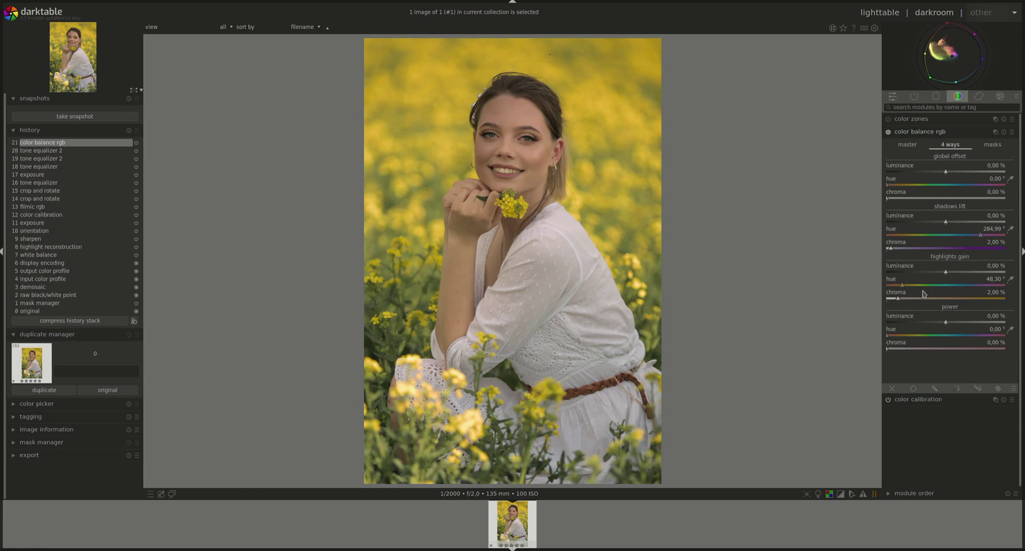
left_click_drag(903, 287, 898, 289)
scroll(943, 305, "down", 1)
scroll(943, 304, "up", 1)
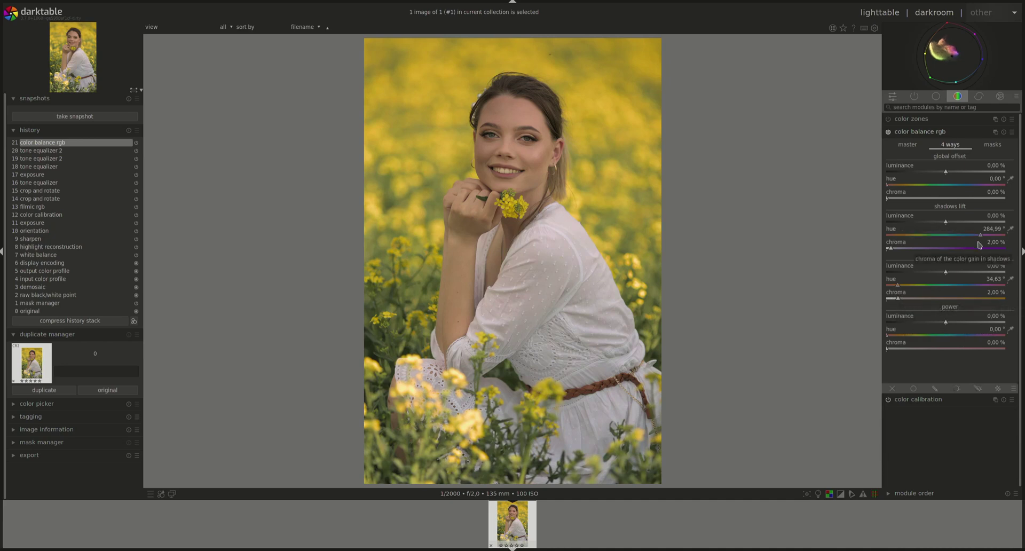
scroll(982, 239, "up", 2)
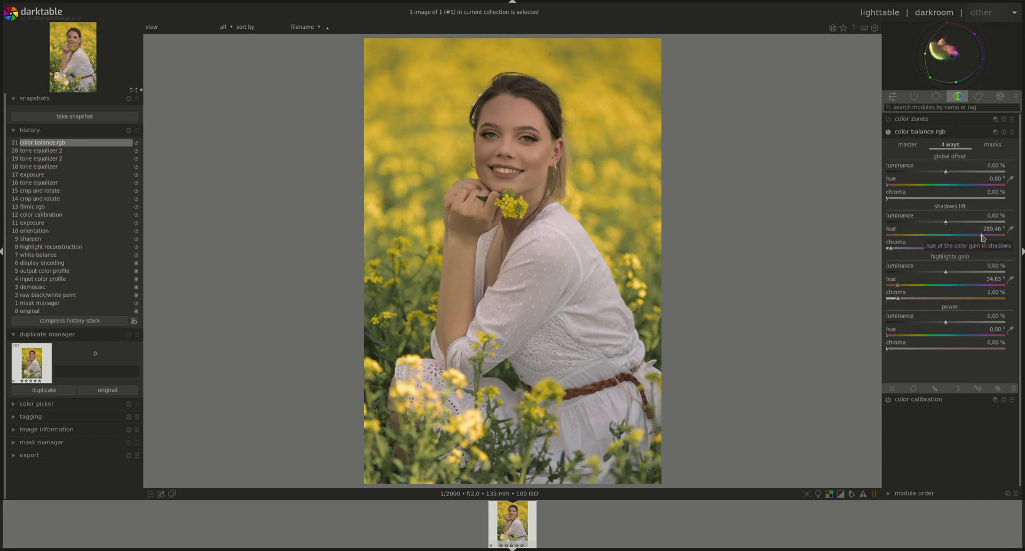
scroll(981, 239, "up", 1)
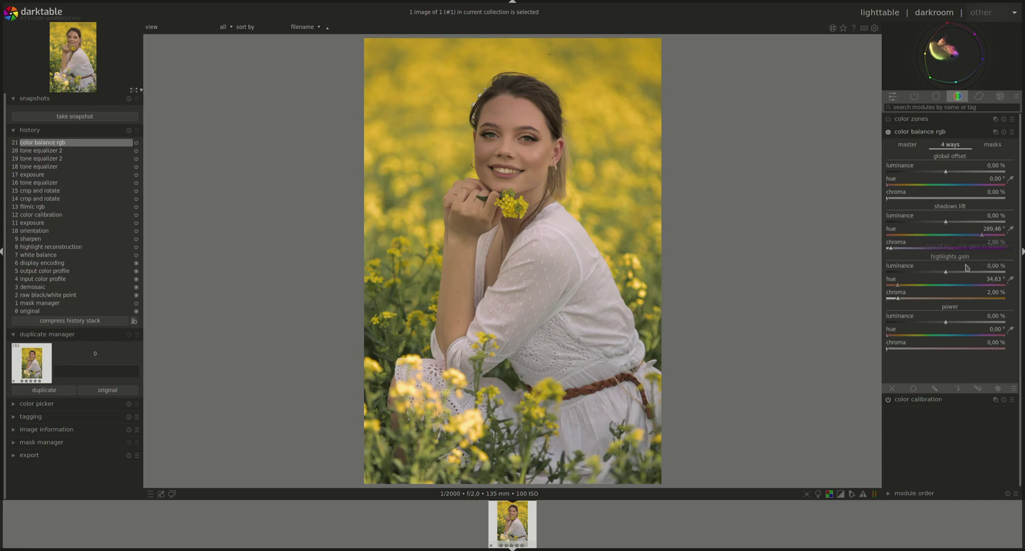
left_click(77, 151)
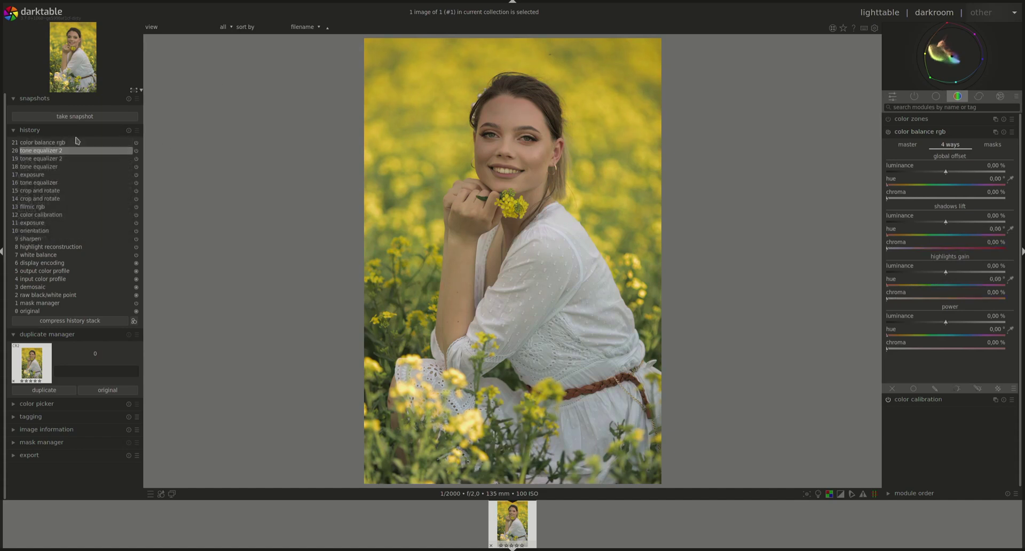
left_click(75, 142)
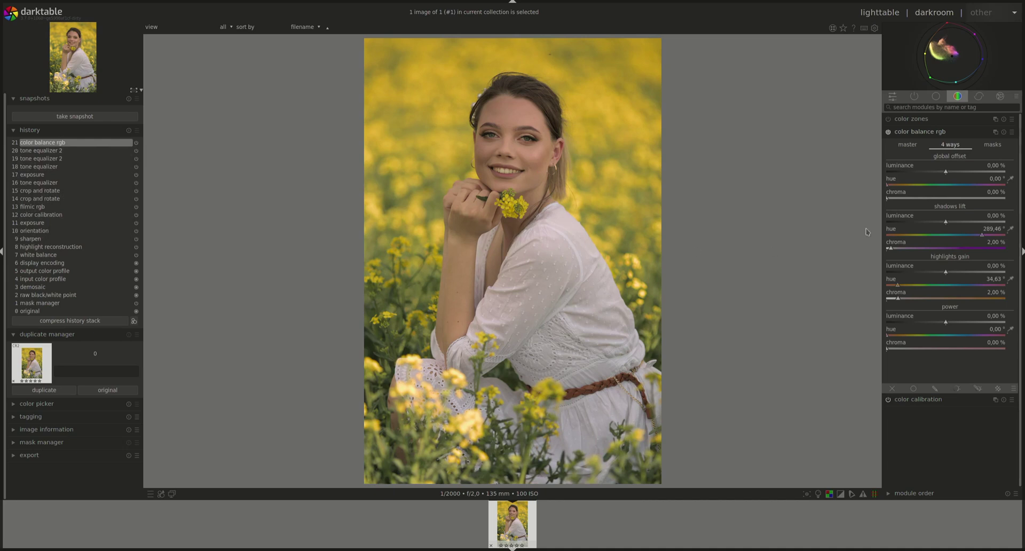
Set linear chroma to −34% highlights, −12% shadows, +36% mid-tones, compare, then collapse color balance rgb.
left_click(908, 145)
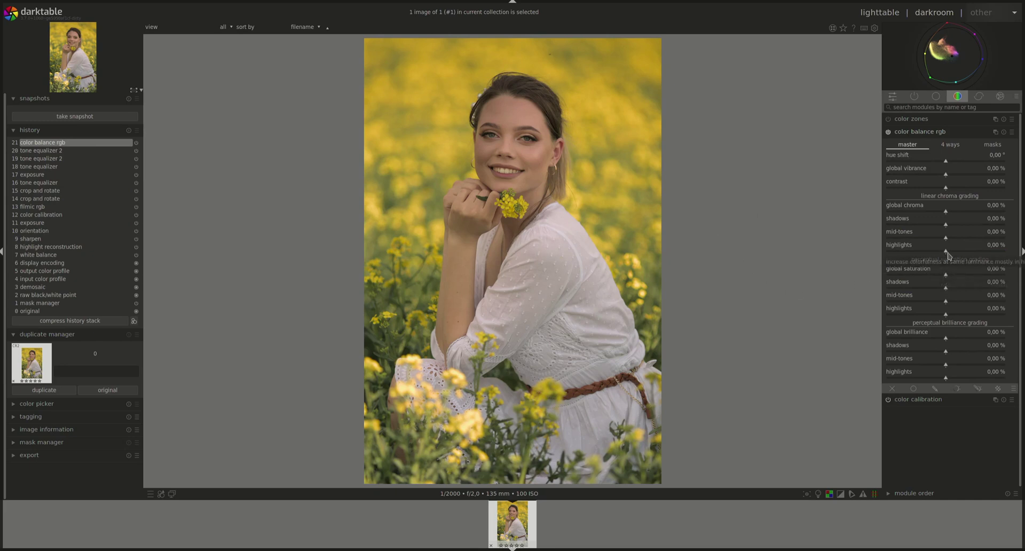
left_click_drag(947, 255, 925, 257)
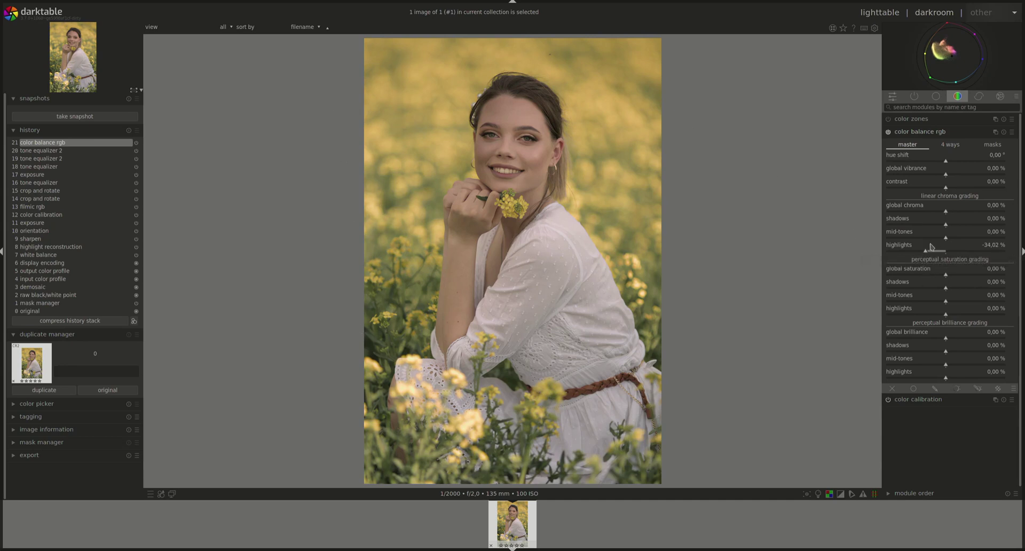
left_click_drag(946, 229, 966, 239)
left_click(946, 238)
left_click_drag(963, 239, 969, 240)
left_click(69, 152)
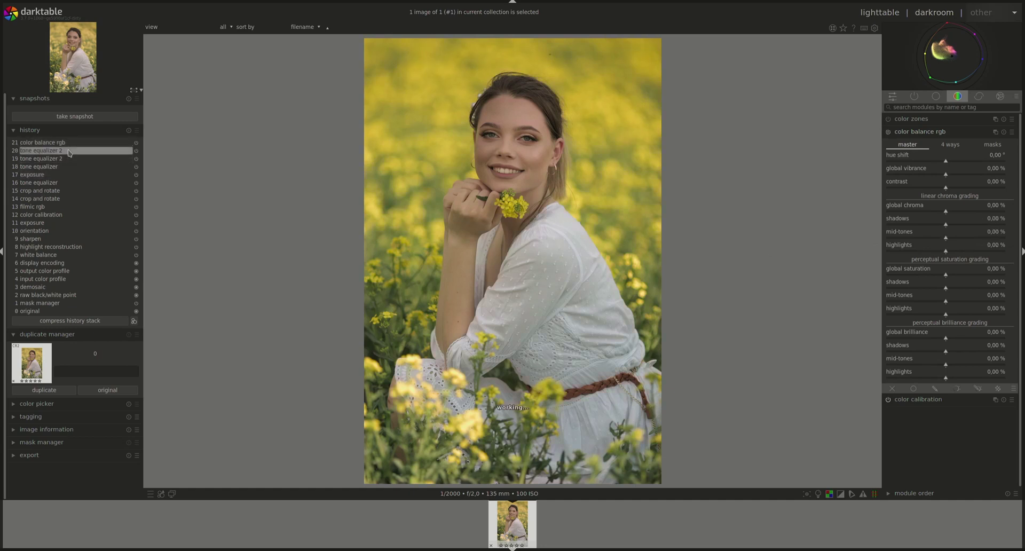
left_click(69, 142)
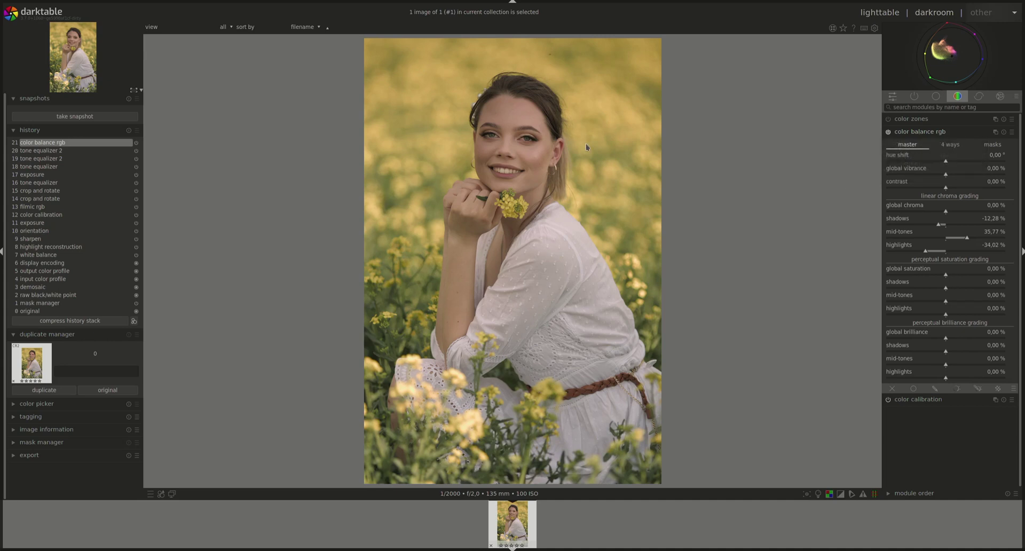
left_click(929, 133)
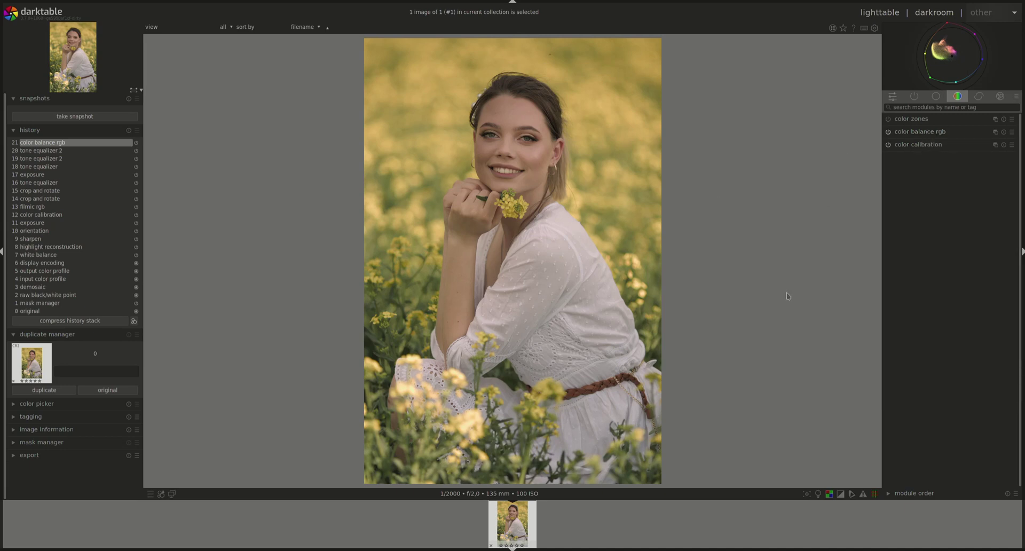
In the retouch module, place a circular heal spot on the dark speck above her head.
left_click(979, 96)
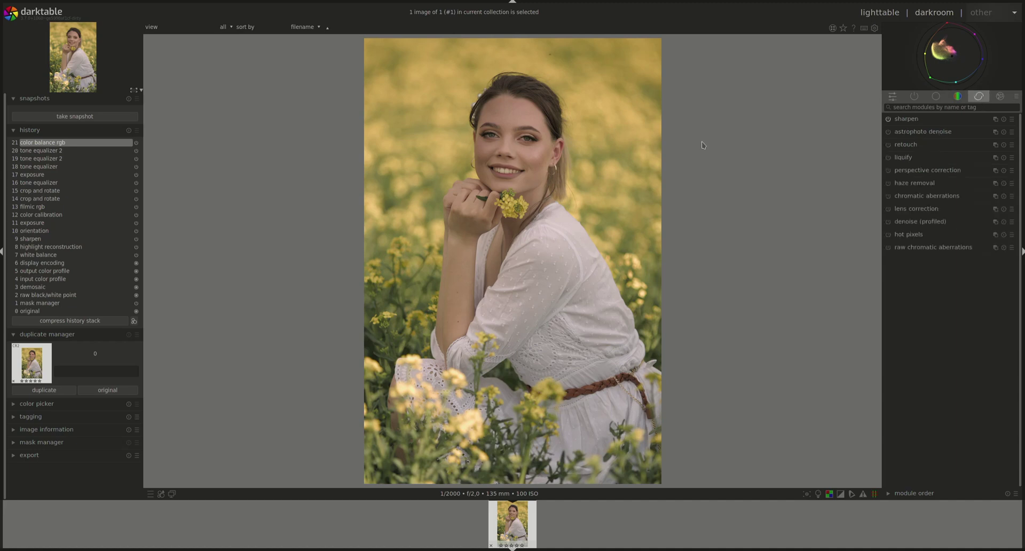
left_click(905, 146)
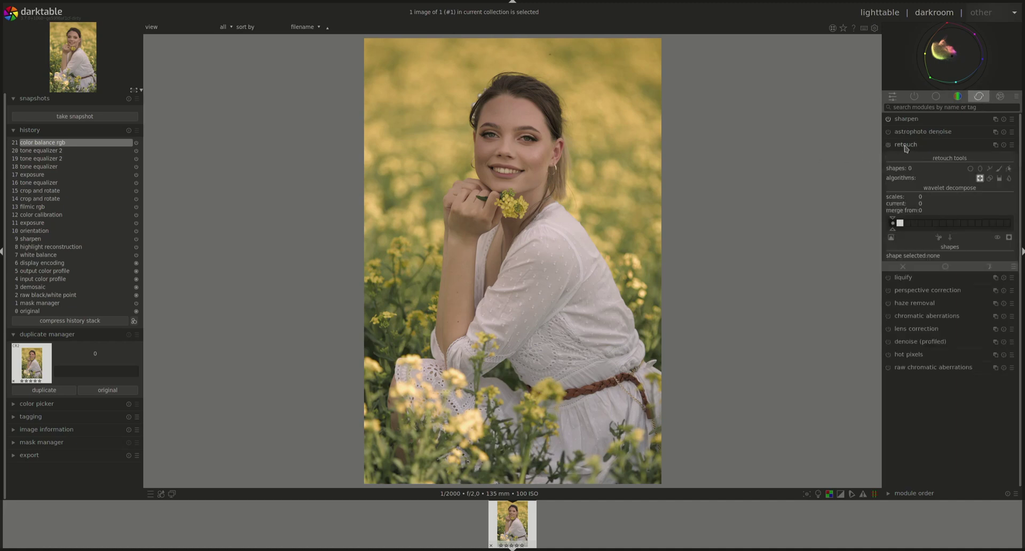
scroll(586, 53, "up", 4)
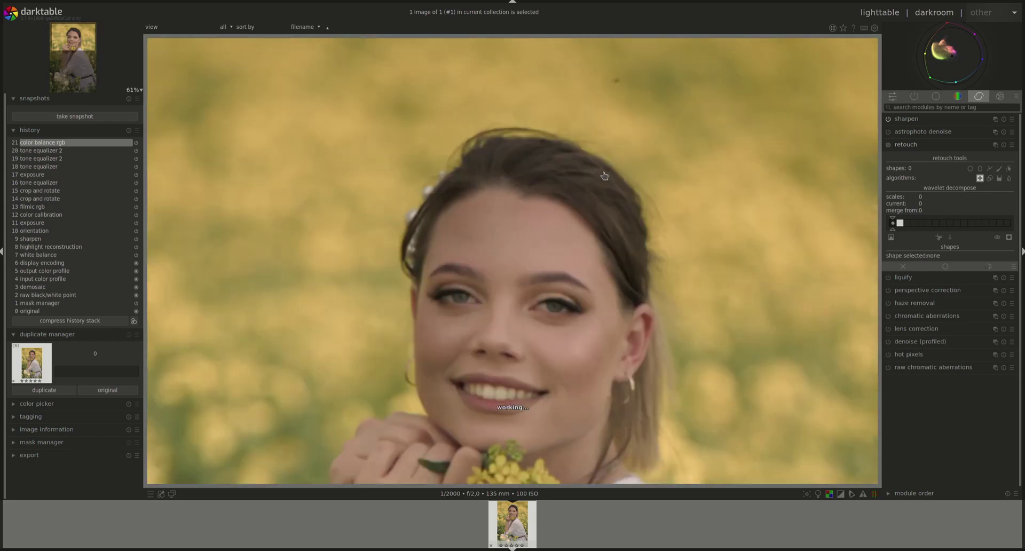
left_click(979, 178)
left_click(969, 168)
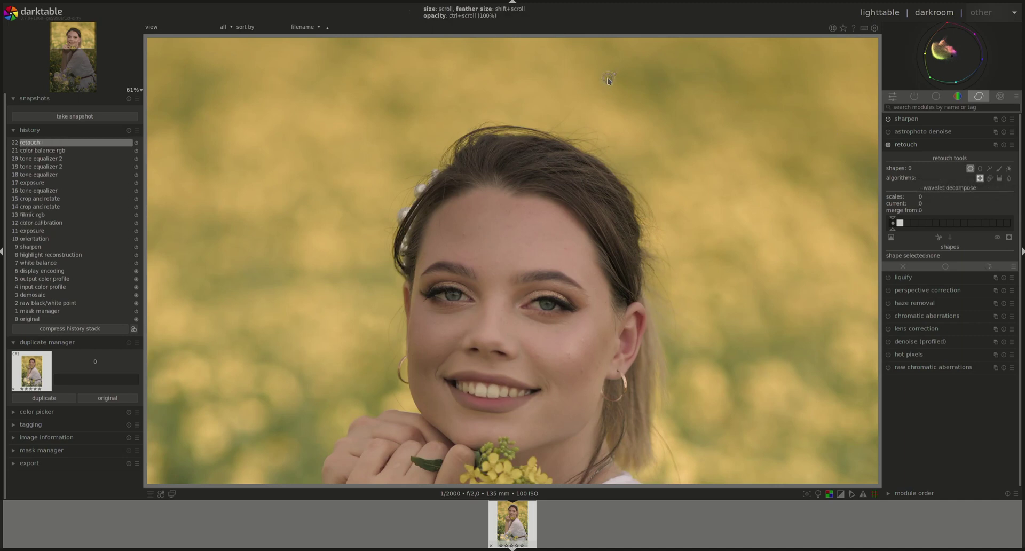
scroll(609, 83, "down", 2)
left_click(610, 80)
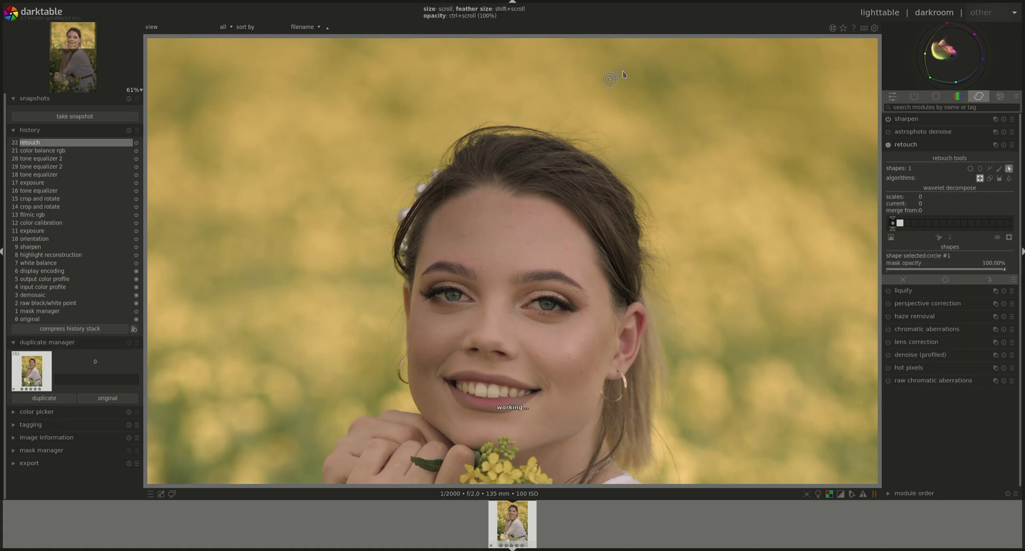
left_click(1009, 169)
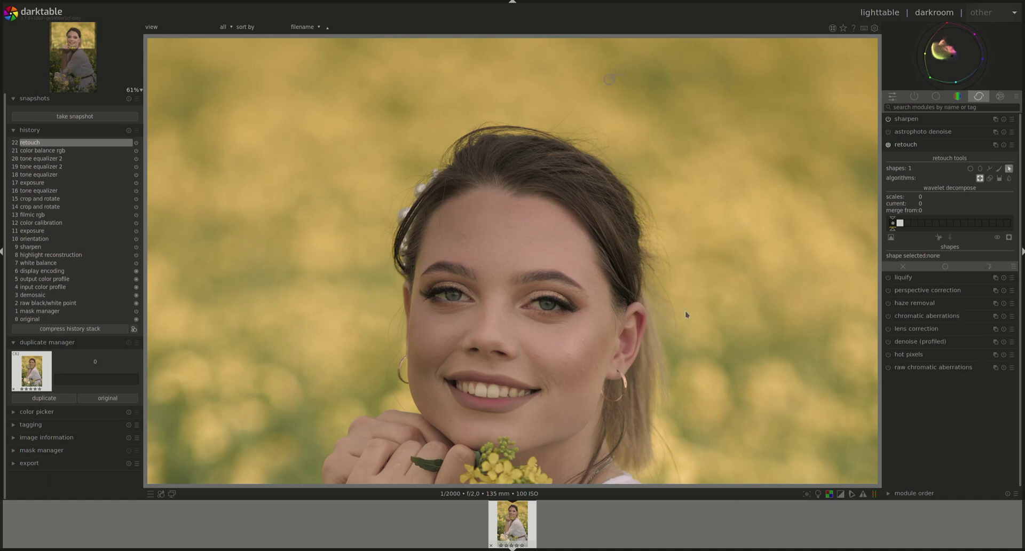
scroll(542, 251, "up", 2)
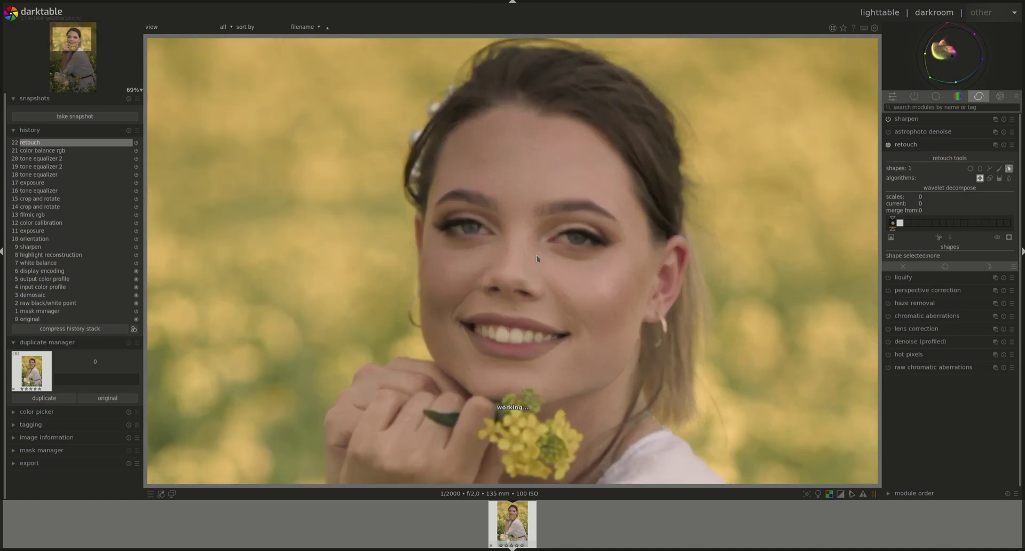
Switch the retouch method to blur with freehand path shapes.
scroll(536, 259, "up", 1)
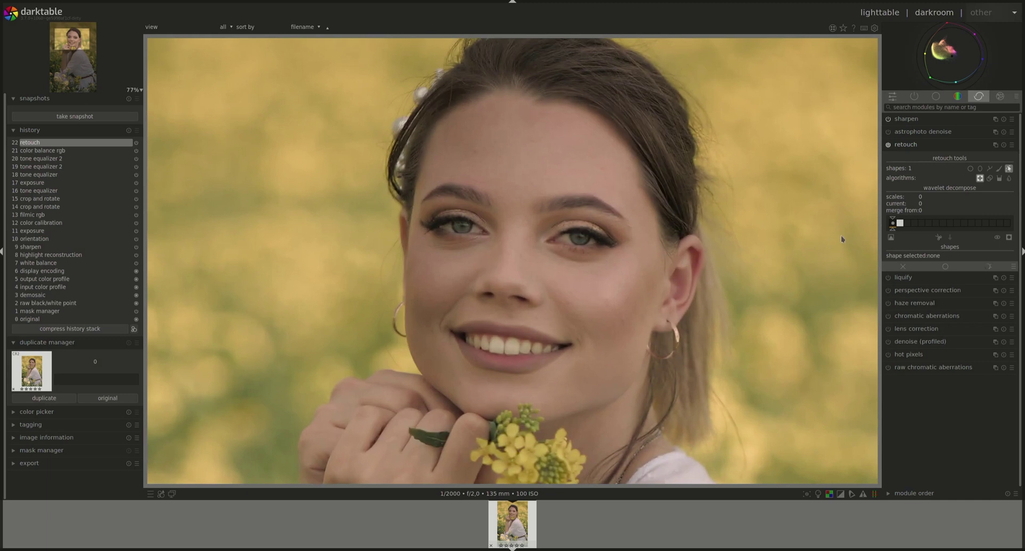
left_click(1007, 179)
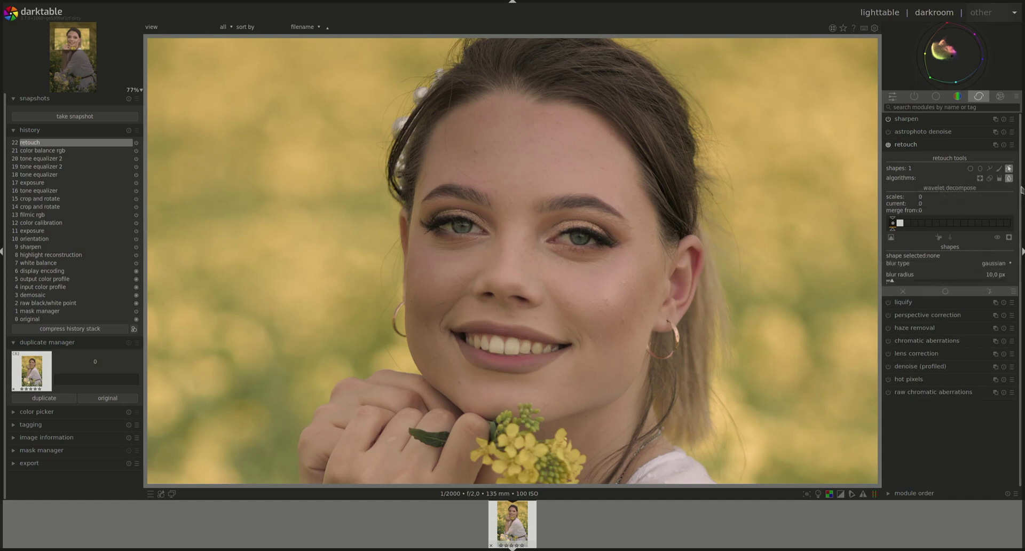
left_click(989, 168)
Split the image into 5 wavelet scales and preview scale 5 alone, auto-brightened.
left_click_drag(892, 233, 929, 235)
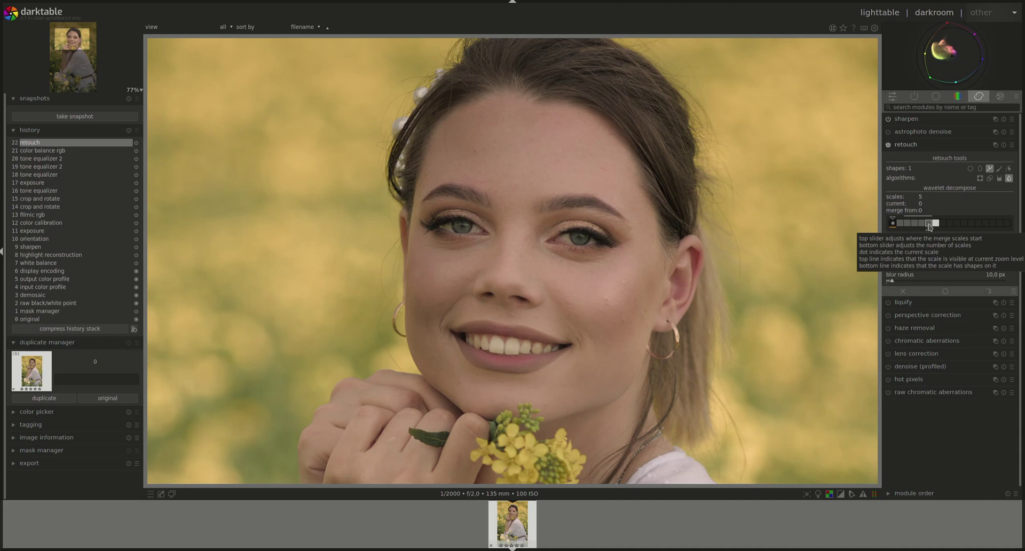
left_click(928, 224)
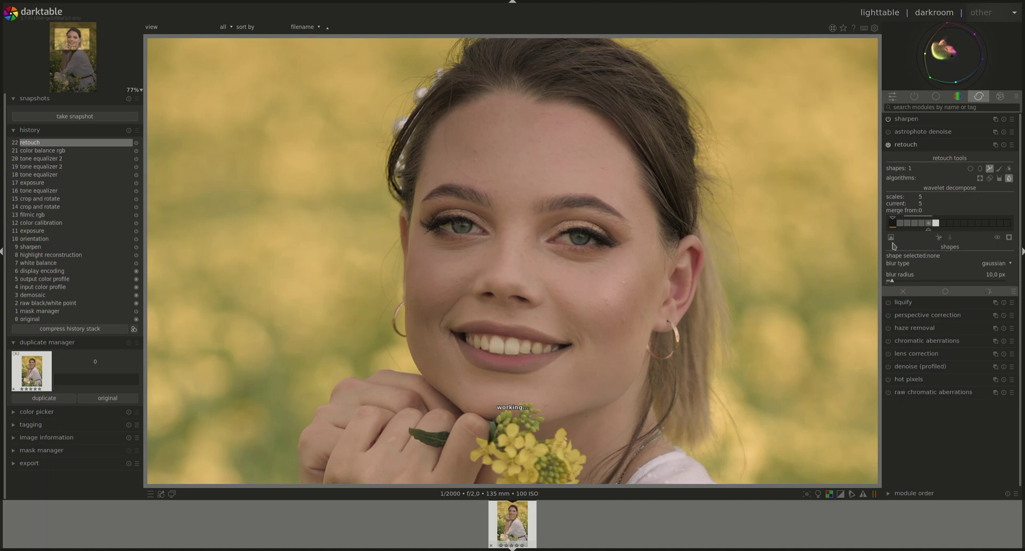
left_click(891, 240)
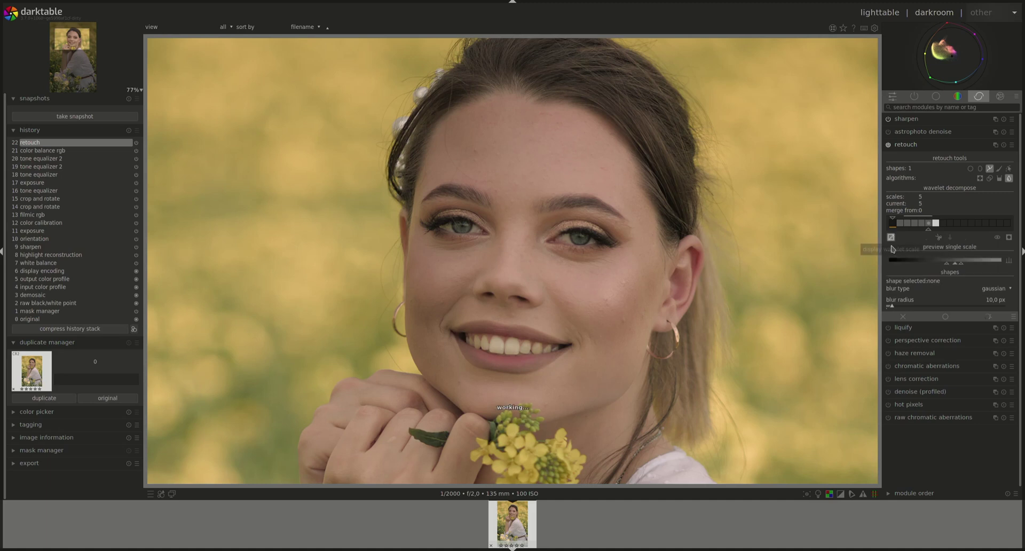
left_click(1008, 261)
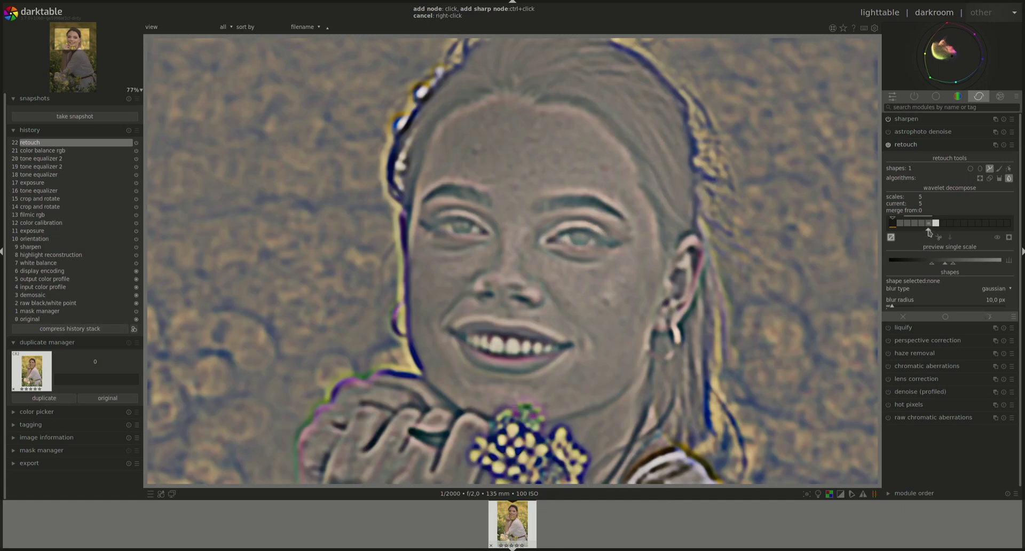
left_click_drag(928, 233, 936, 232)
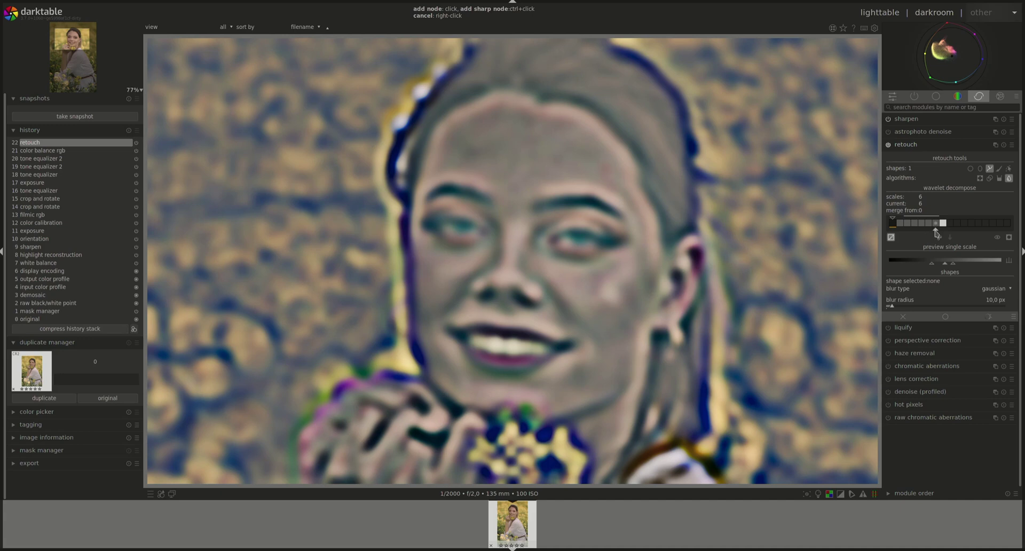
left_click_drag(935, 232, 928, 231)
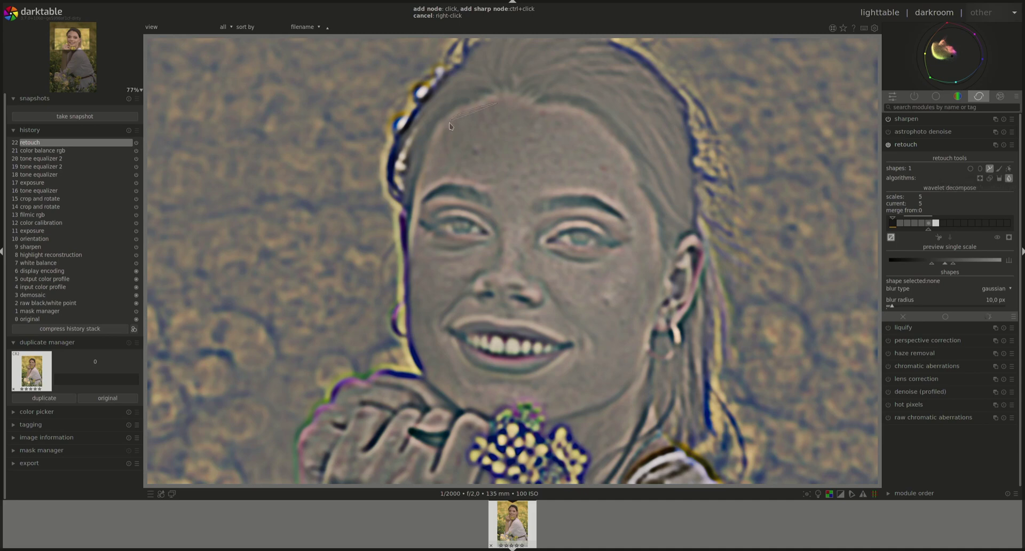
Draw a closed freehand path around the forehead, from hairline down to the eyebrows.
left_click(438, 133)
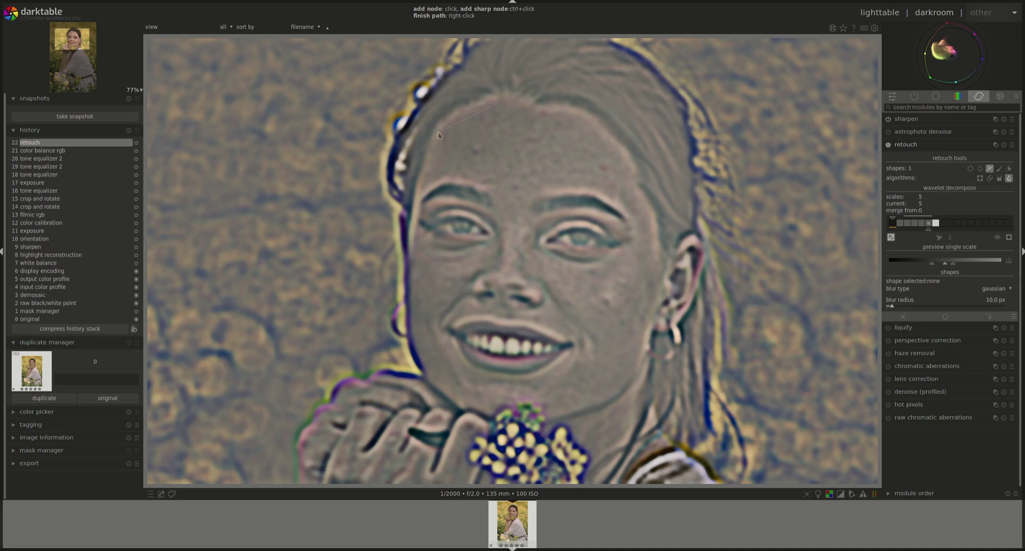
left_click(423, 190)
left_click(486, 188)
left_click(601, 193)
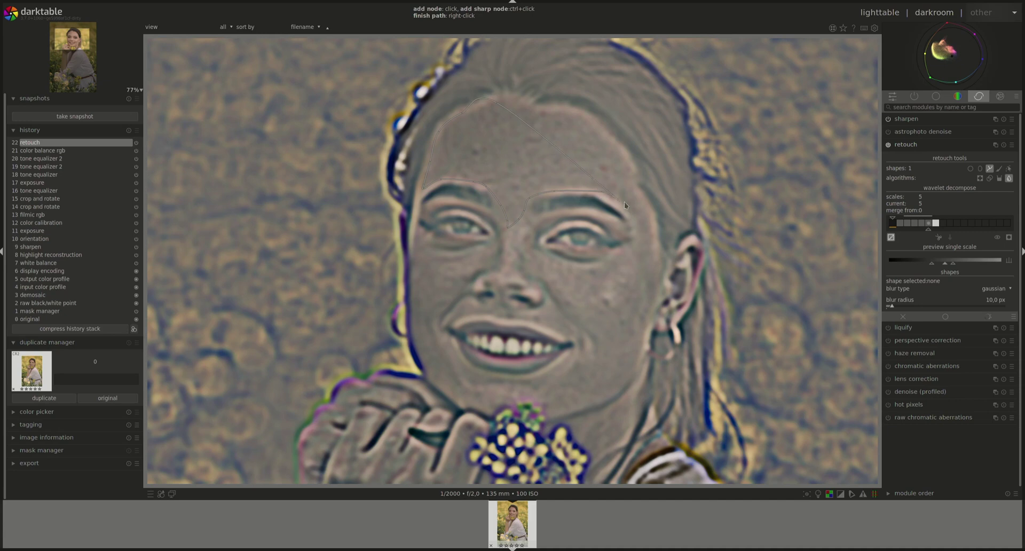
left_click(632, 230)
left_click(572, 111)
right_click(518, 105)
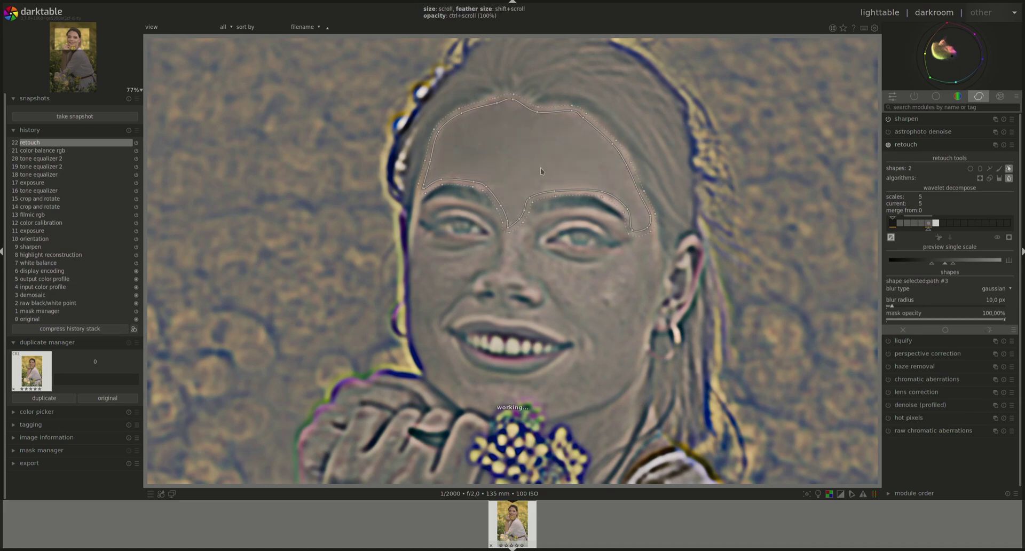
Turn off the wavelet display and lower the forehead shape's opacity to 75%.
left_click(890, 238)
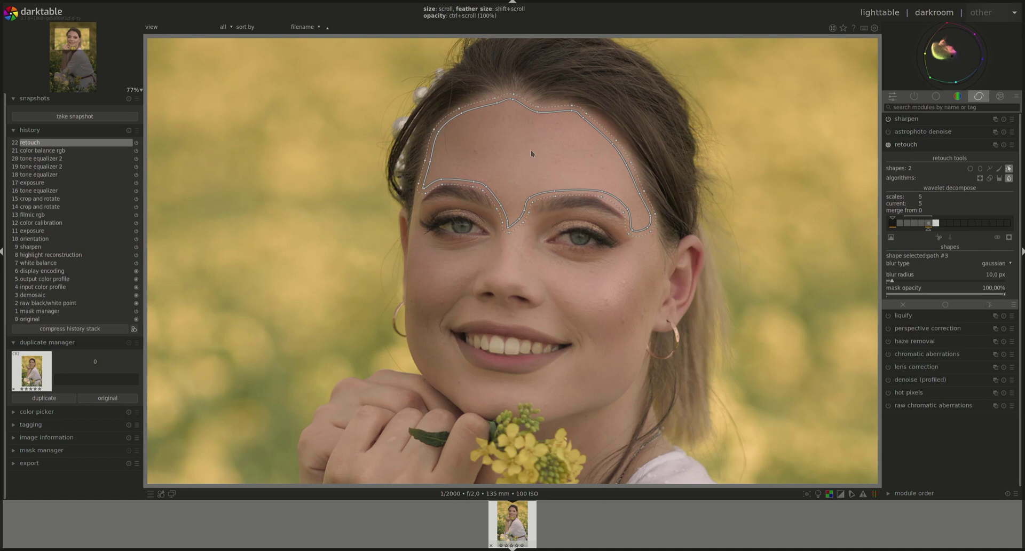
scroll(531, 153, "down", 1, "ctrl")
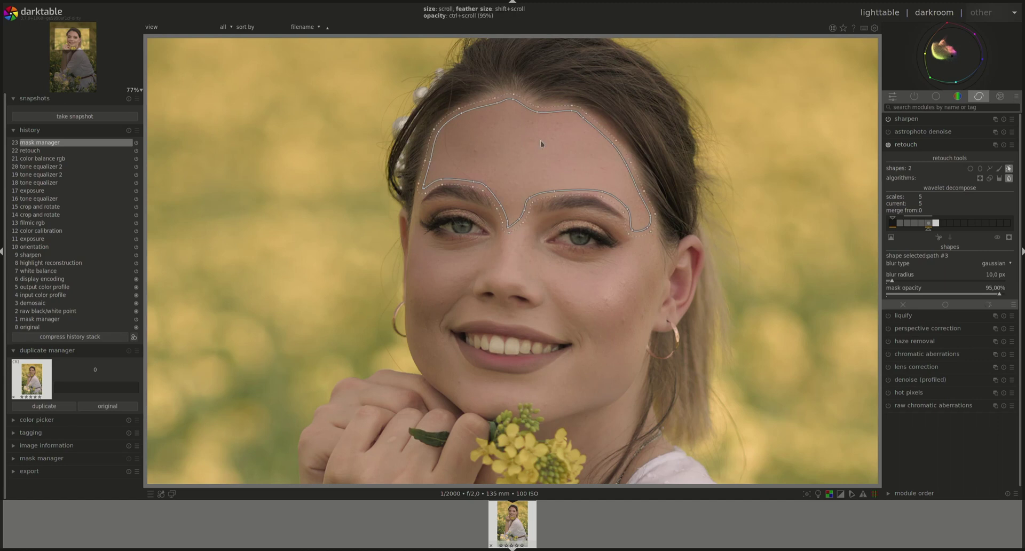
scroll(528, 139, "down", 1, "ctrl")
scroll(528, 139, "down", 1, "ctrl")
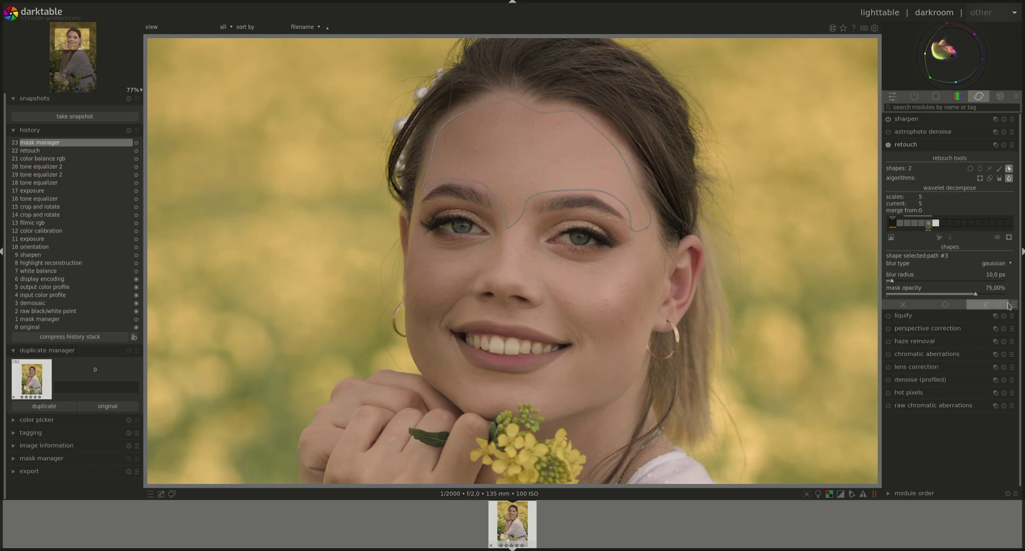
Draw a closed path around the right cheek, jawline and chin.
left_click(890, 237)
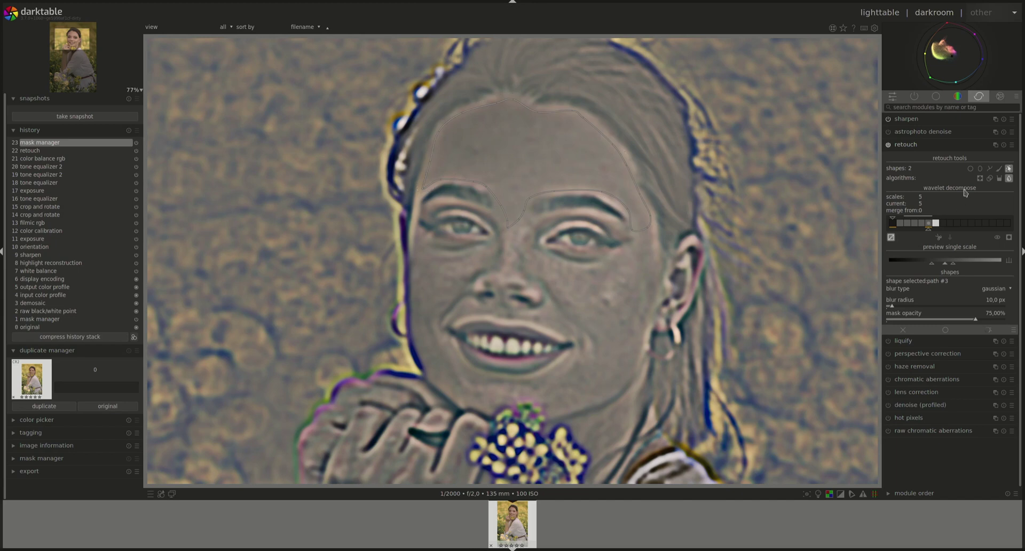
left_click(989, 168)
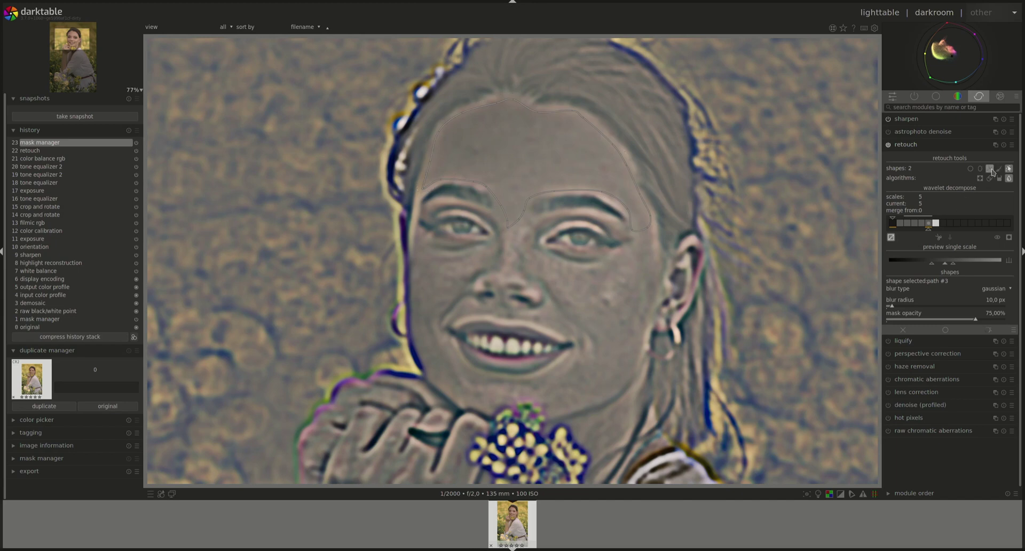
left_click(534, 270)
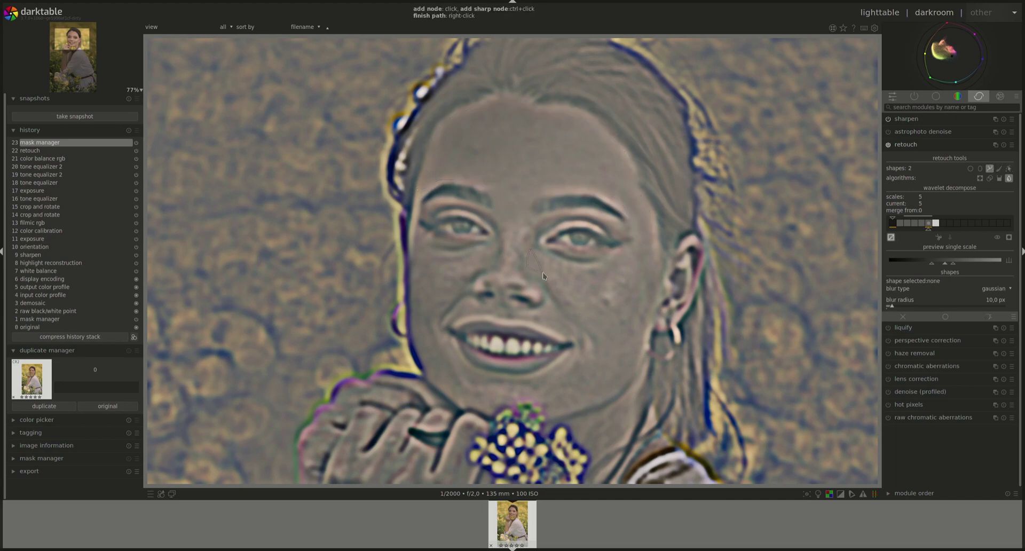
left_click(595, 330)
left_click(581, 355)
left_click(503, 380)
left_click(505, 401)
left_click(643, 335)
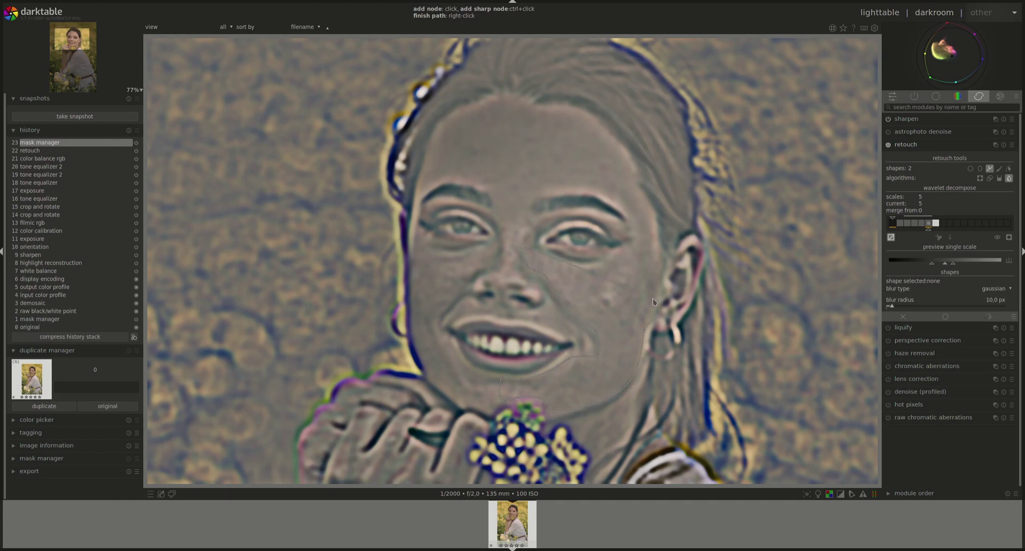
left_click(641, 219)
left_click(612, 254)
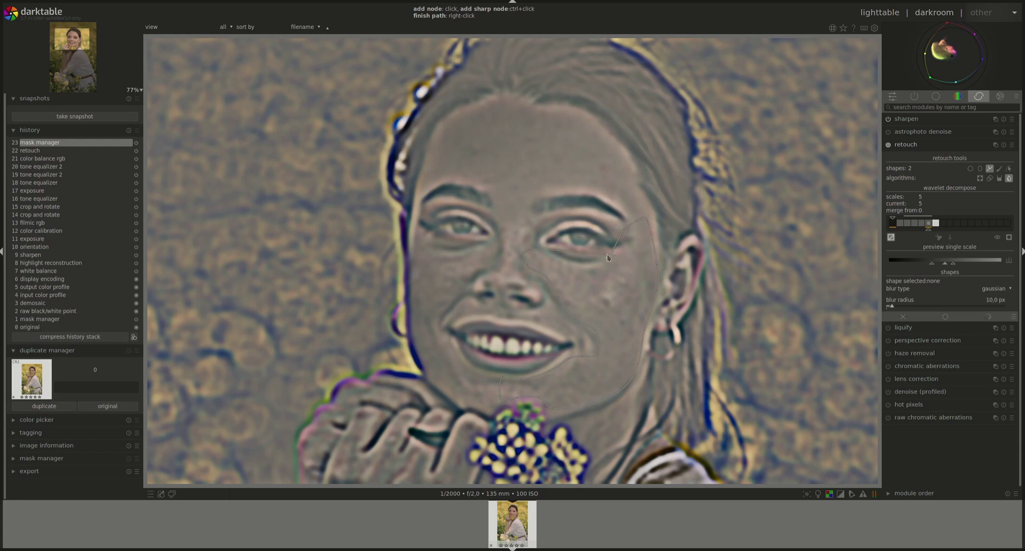
right_click(548, 250)
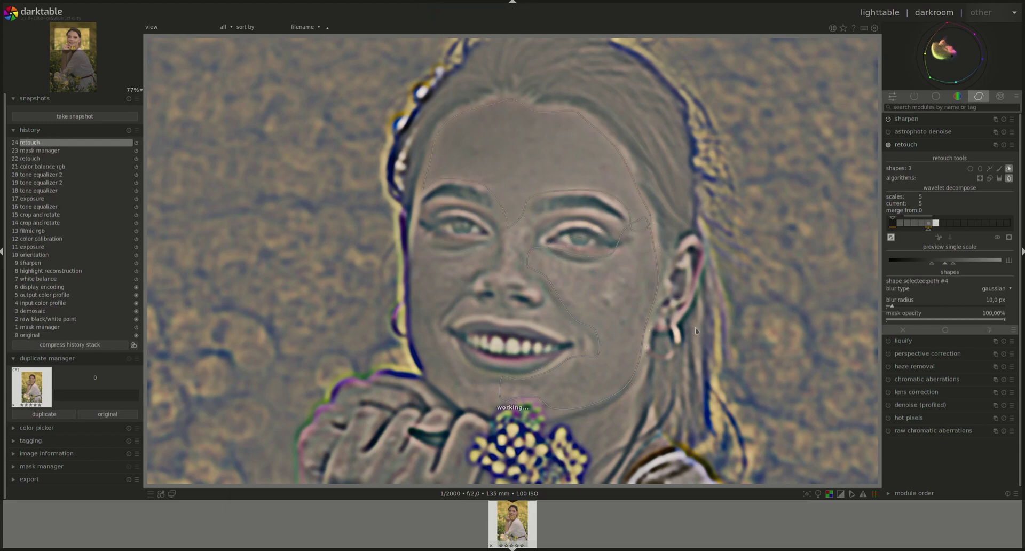
Draw a second closed path around the left cheek down to the jaw.
left_click(989, 168)
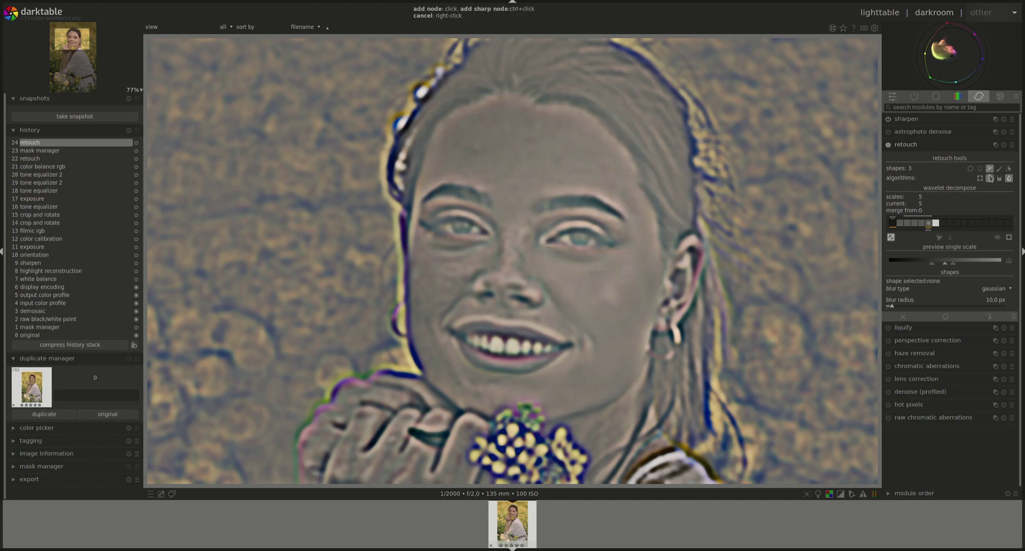
left_click(418, 236)
left_click(487, 242)
left_click(464, 275)
left_click(423, 305)
left_click(484, 409)
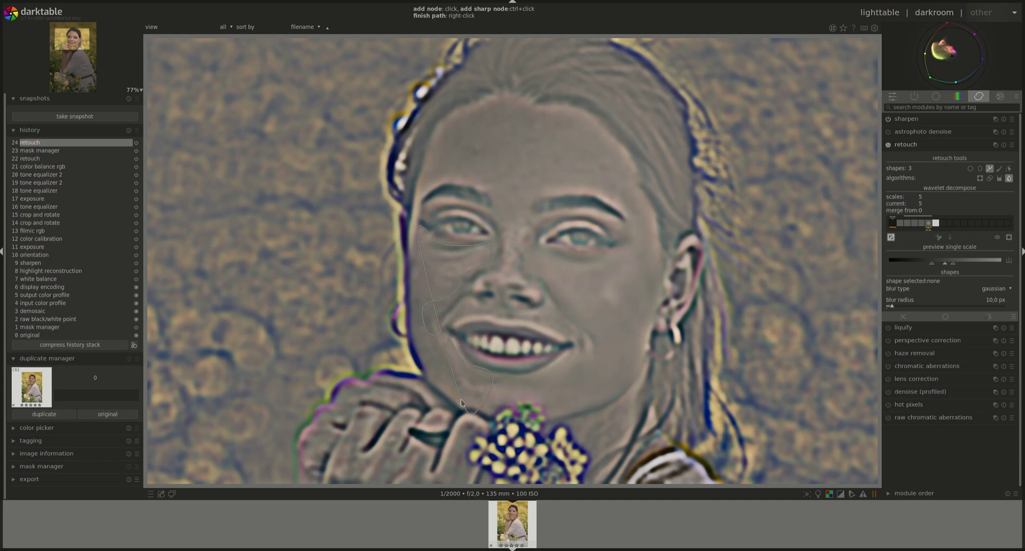
left_click(432, 378)
right_click(416, 246)
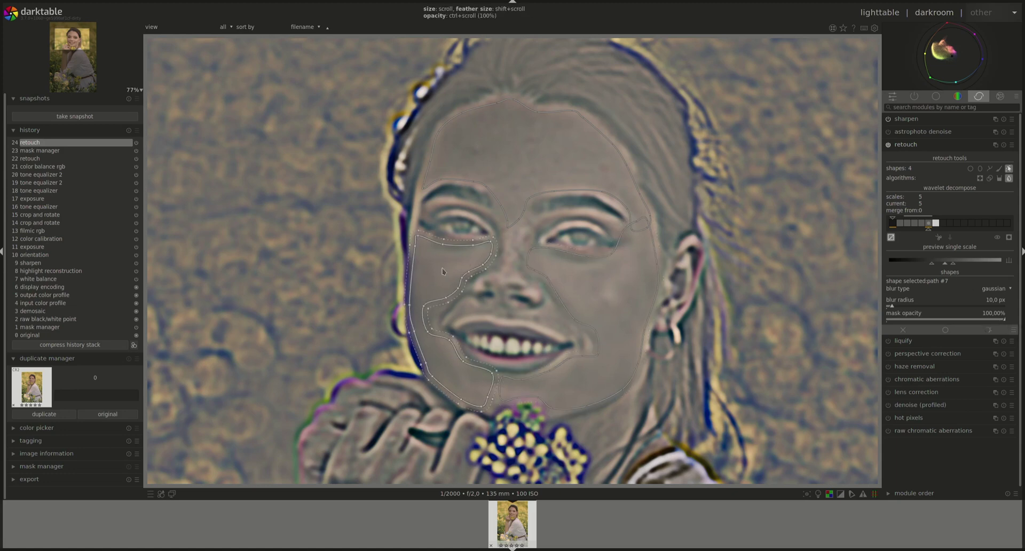
Lower the opacity of the cheek shapes and turn off the wavelet display.
scroll(442, 271, "down", 3, "ctrl")
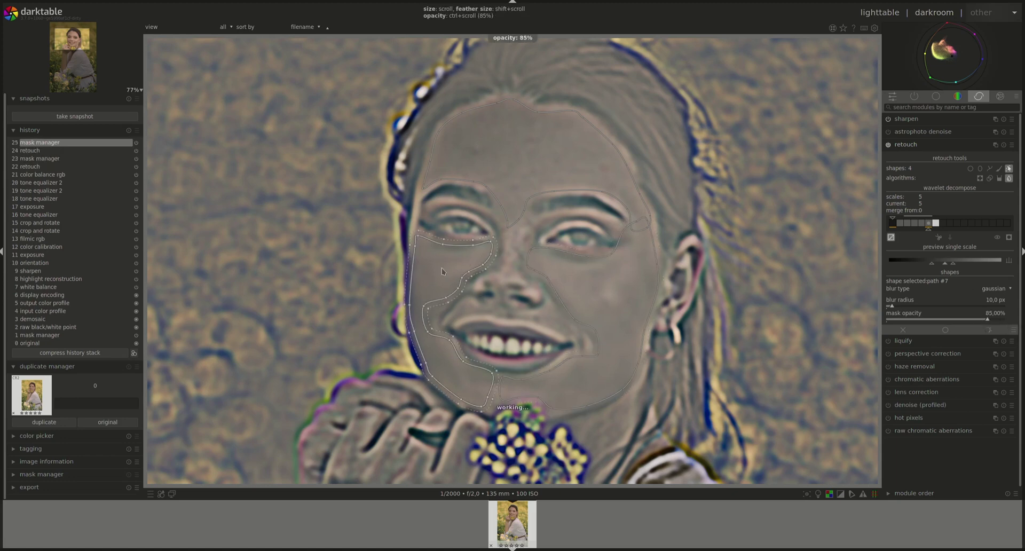
scroll(442, 271, "down", 1, "ctrl")
scroll(606, 289, "down", 1, "ctrl")
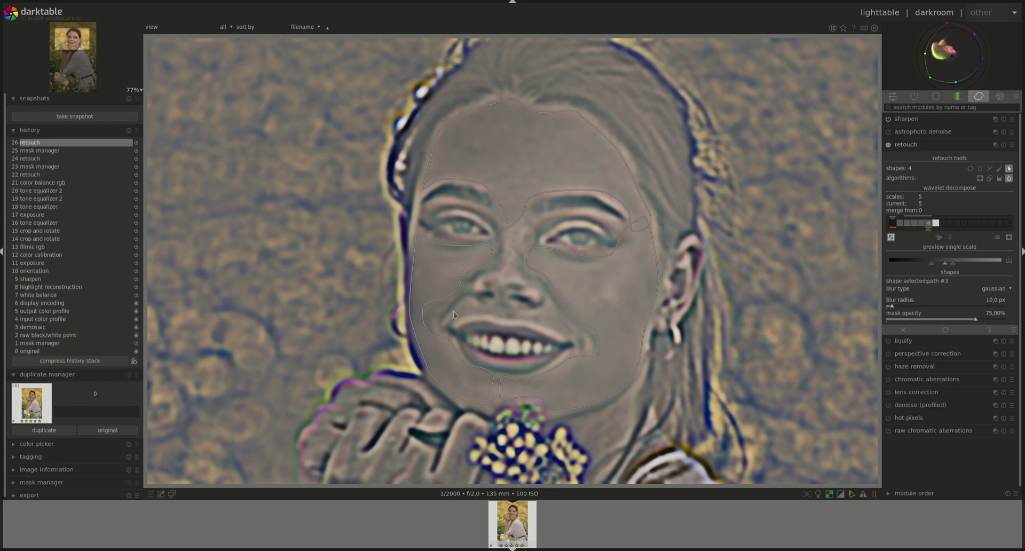
left_click(891, 237)
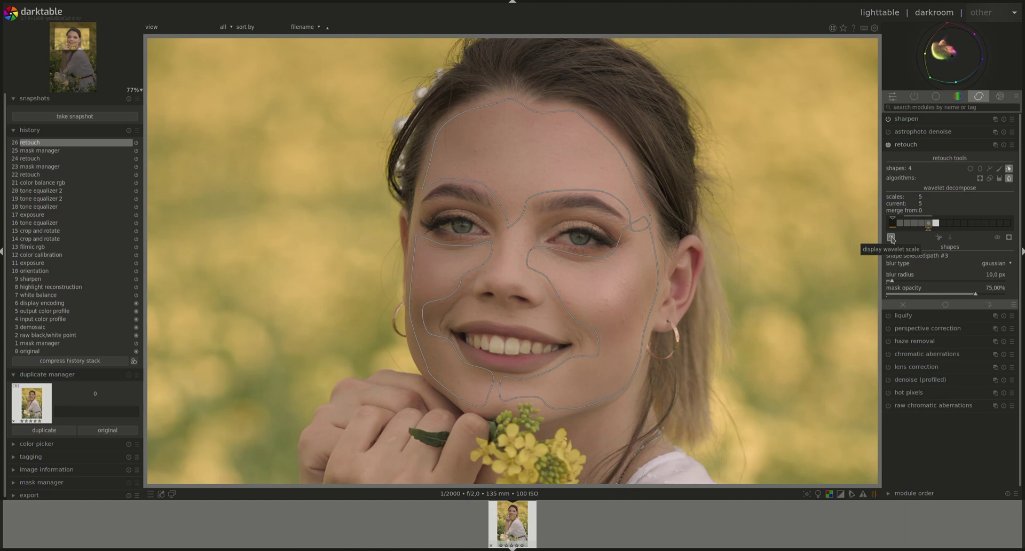
On wavelet scale 4, draw a closed path around the forehead from hairline to temples.
left_click(921, 223)
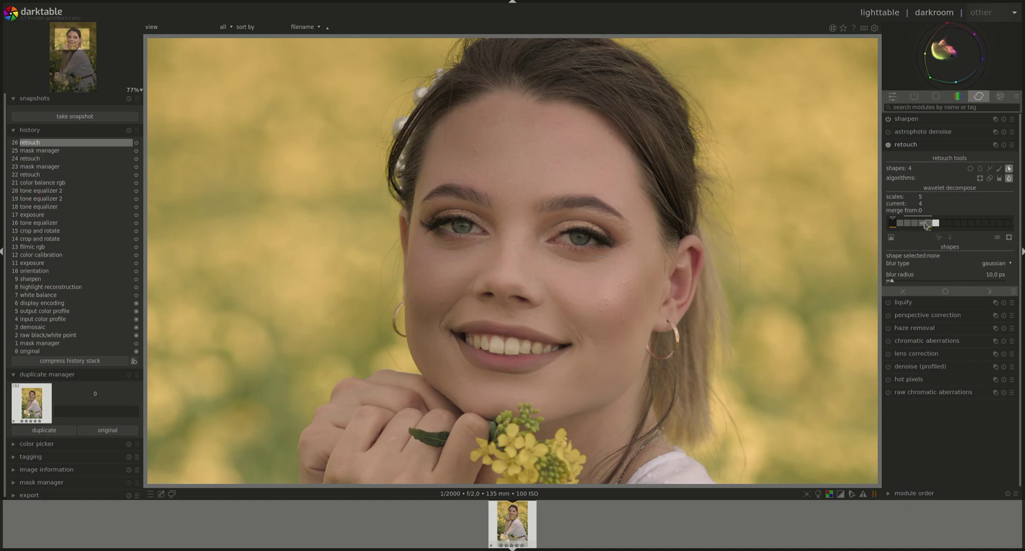
left_click(891, 237)
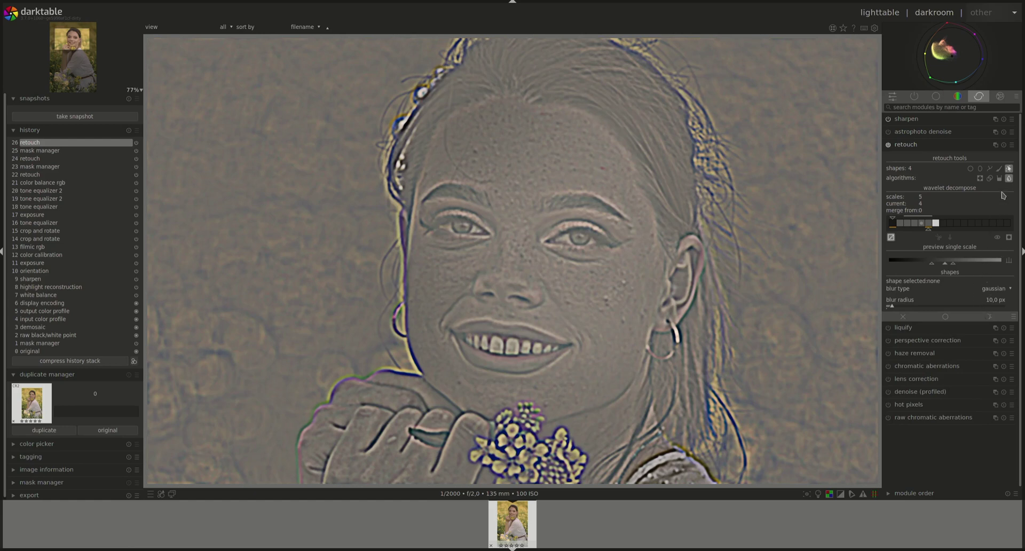
left_click(989, 169)
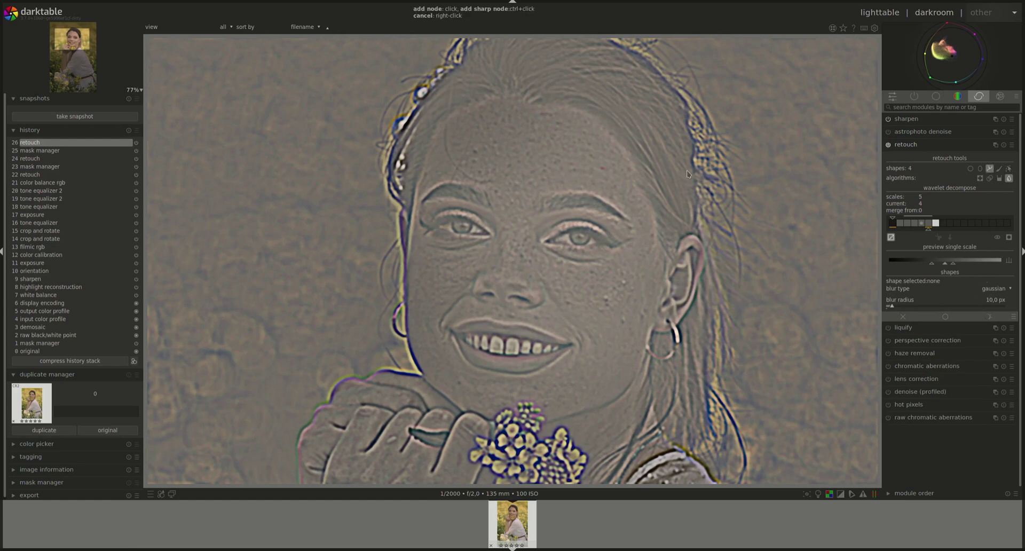
left_click(488, 103)
left_click(446, 124)
left_click(425, 186)
left_click(546, 190)
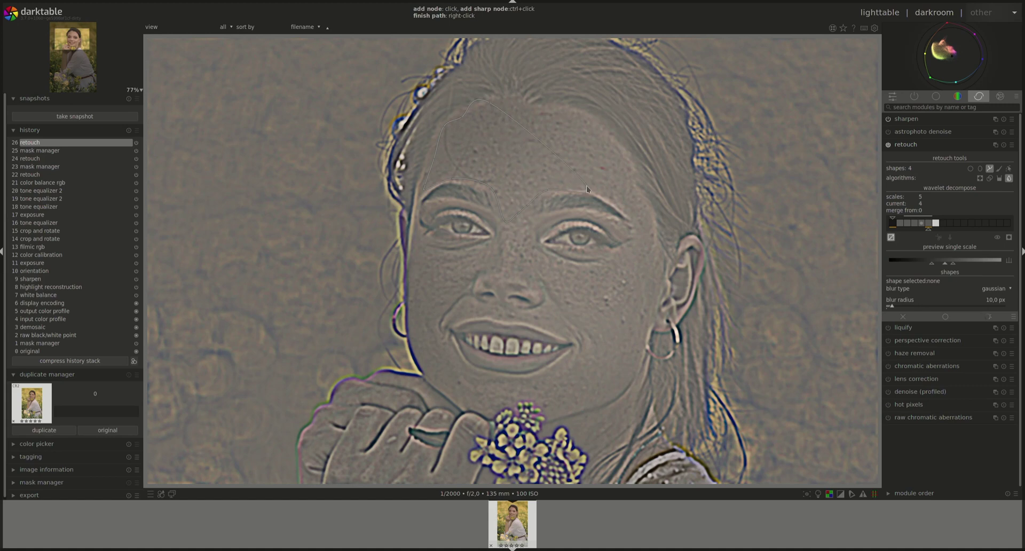
left_click(618, 203)
left_click(647, 233)
left_click(625, 158)
left_click(501, 101)
right_click(501, 101)
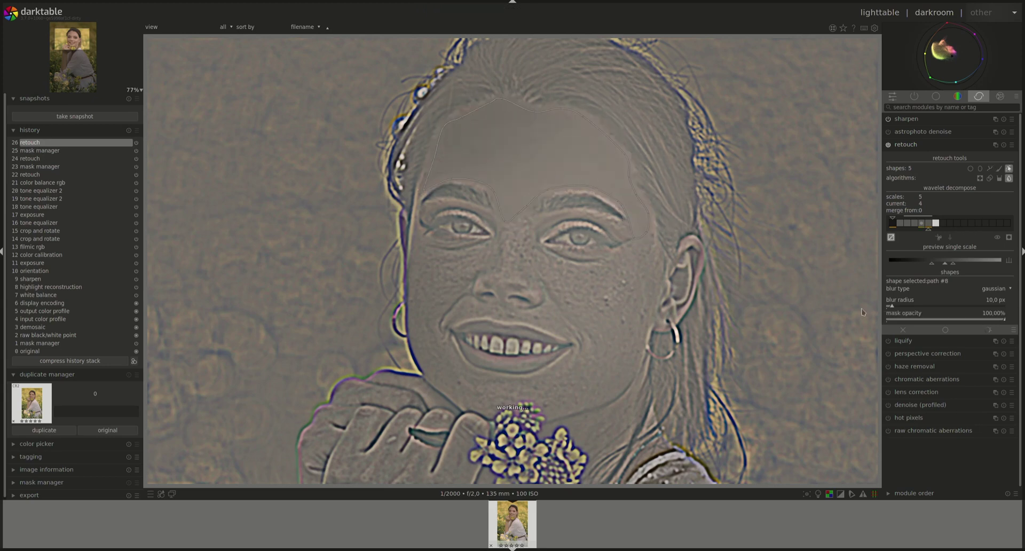
Set the new forehead shape's opacity to 70%, then re-enable the wavelet view.
left_click(891, 237)
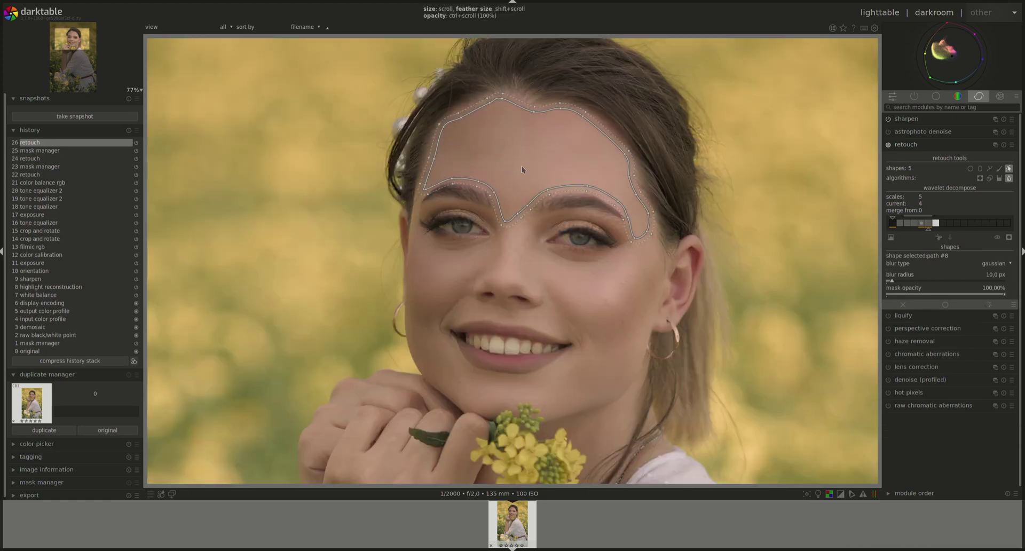
scroll(522, 170, "down", 5, "ctrl")
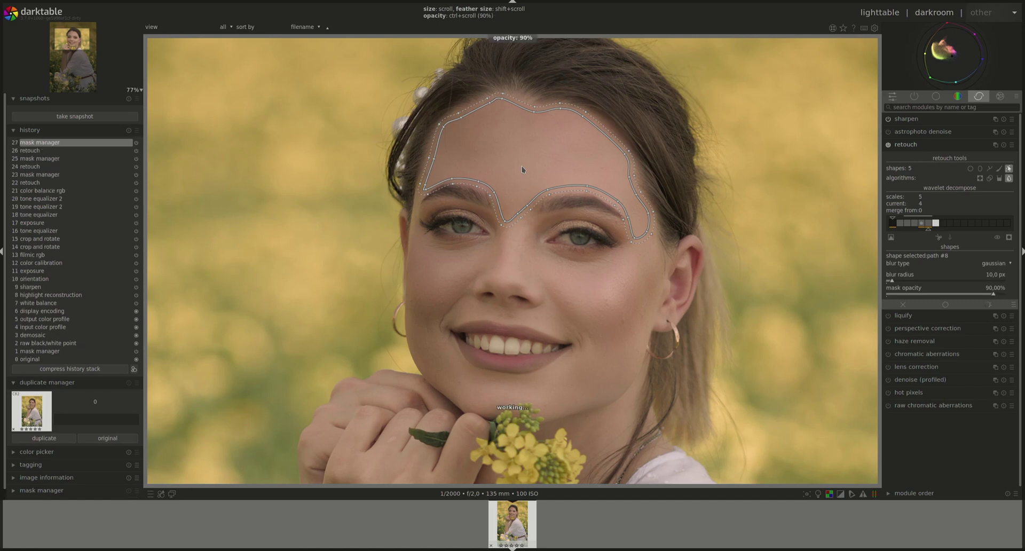
scroll(522, 170, "down", 5, "ctrl")
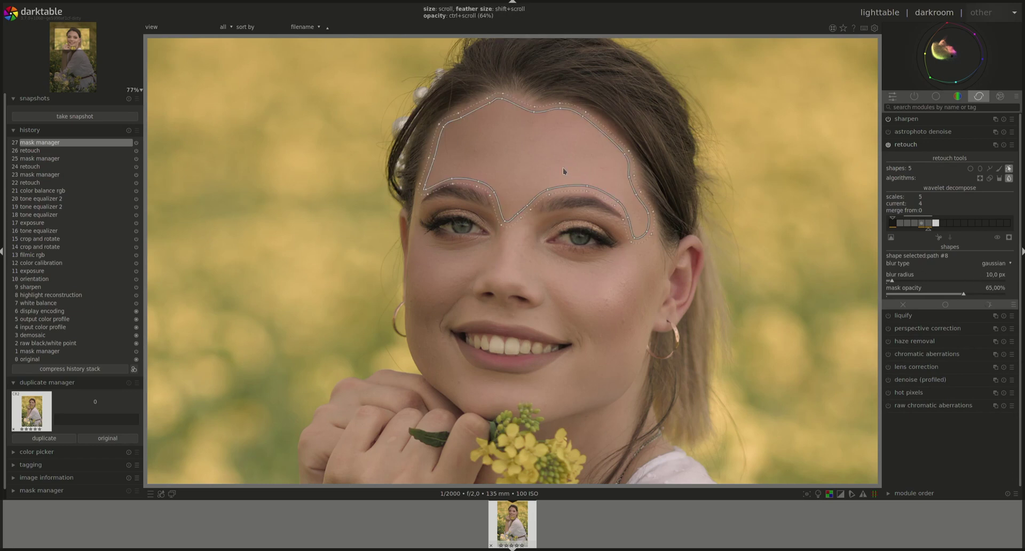
scroll(562, 168, "up", 5, "ctrl")
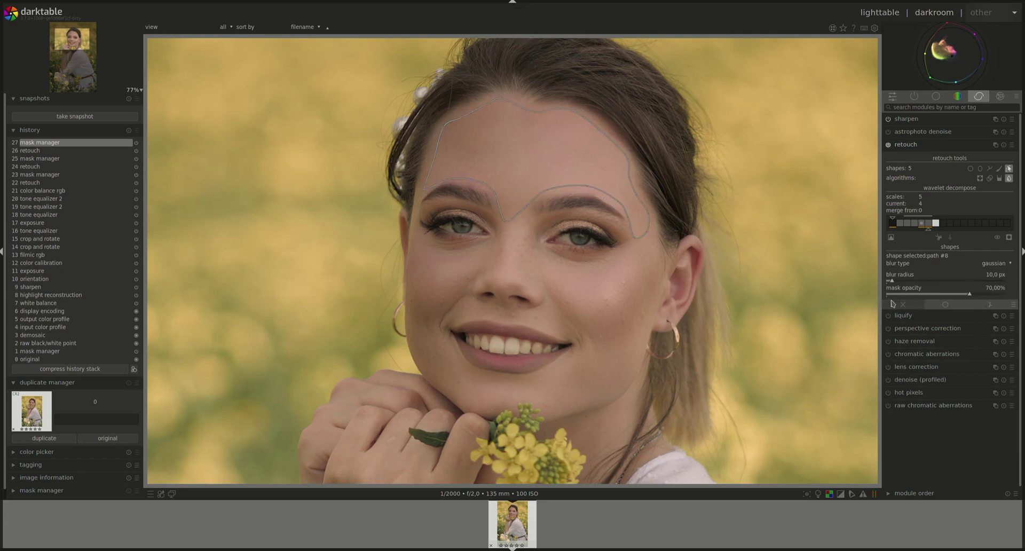
left_click(891, 237)
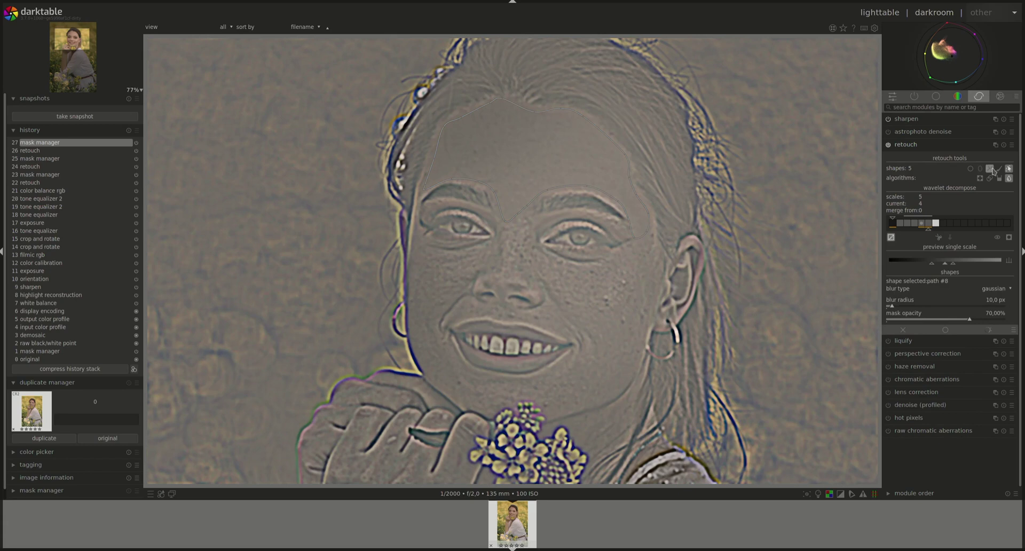
Draw a closed path patch from the right cheek down to the chin and lower its opacity.
left_click(990, 170)
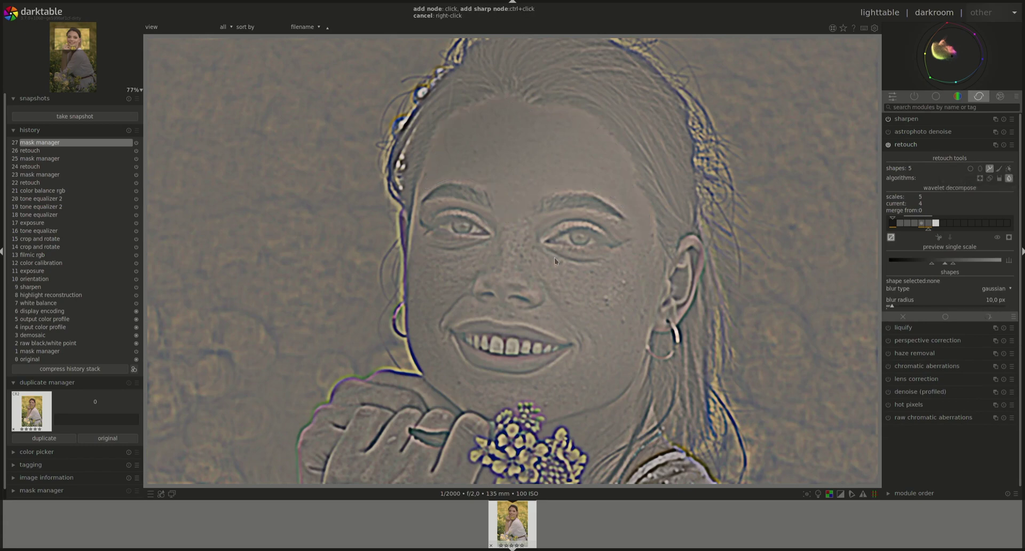
left_click(549, 281)
left_click(595, 328)
left_click(503, 401)
right_click(544, 249)
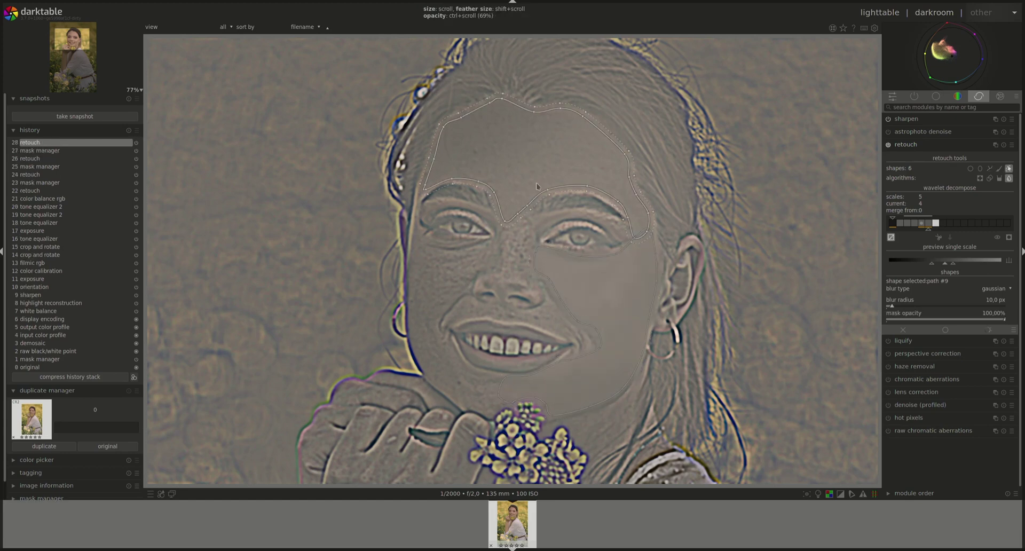
scroll(607, 287, "down", 4, "ctrl")
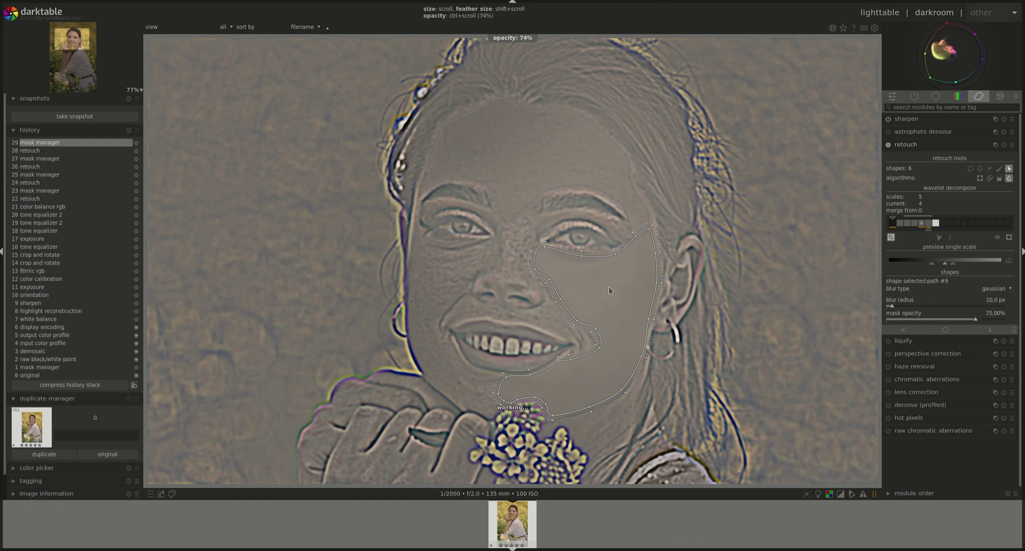
Add a path patch over the cheek on the left of the image at 70% opacity.
left_click(991, 169)
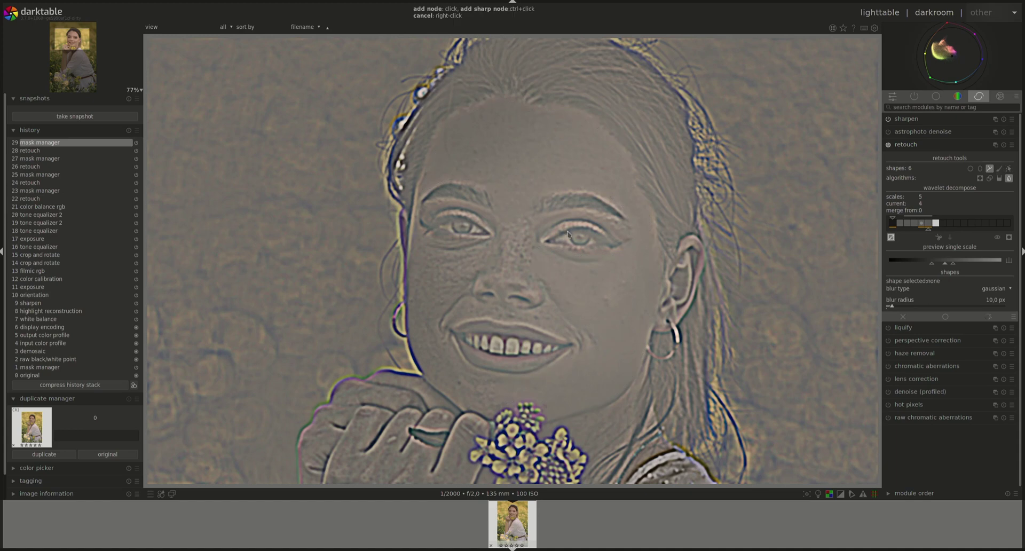
left_click(417, 237)
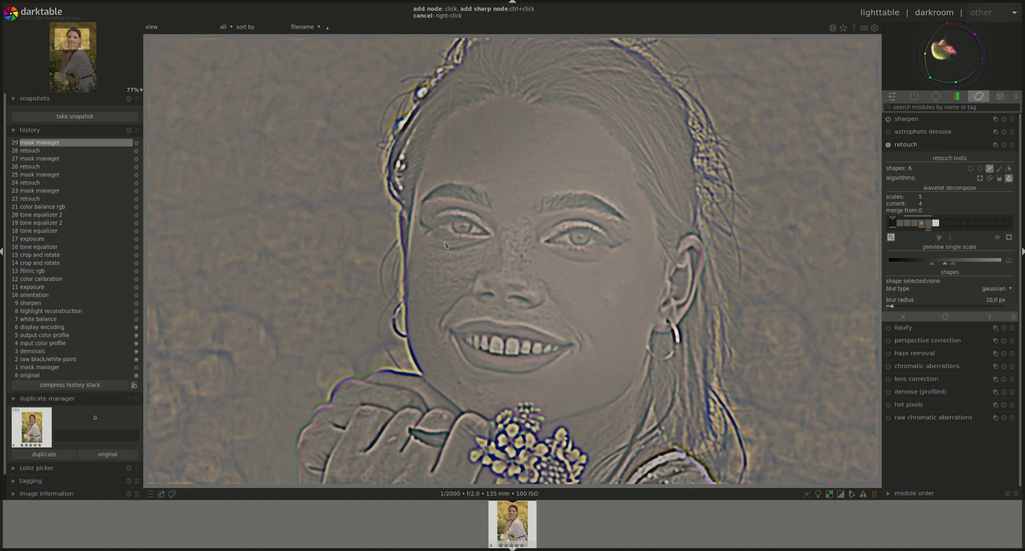
left_click(483, 265)
left_click(422, 321)
left_click(492, 378)
right_click(434, 290)
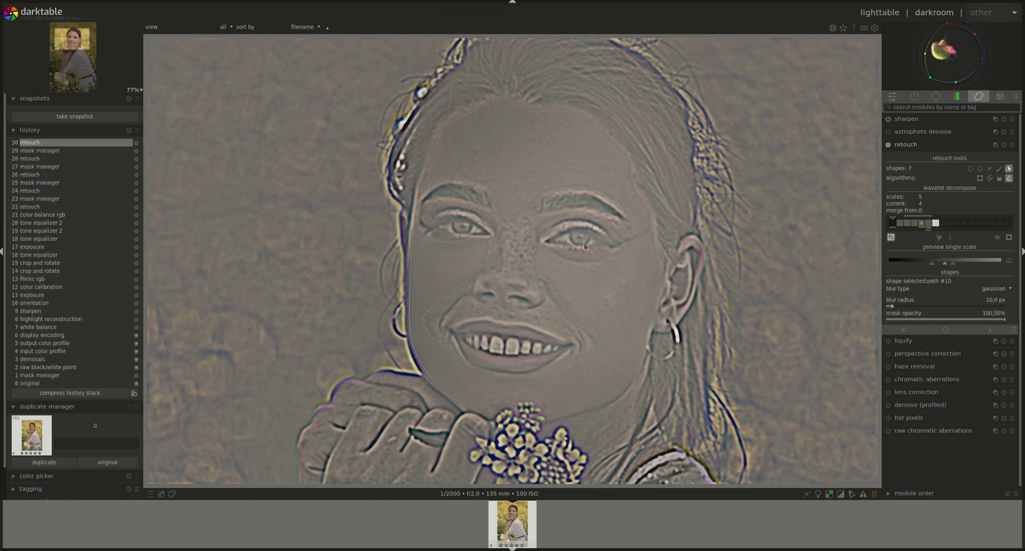
scroll(446, 271, "down", 1, "ctrl")
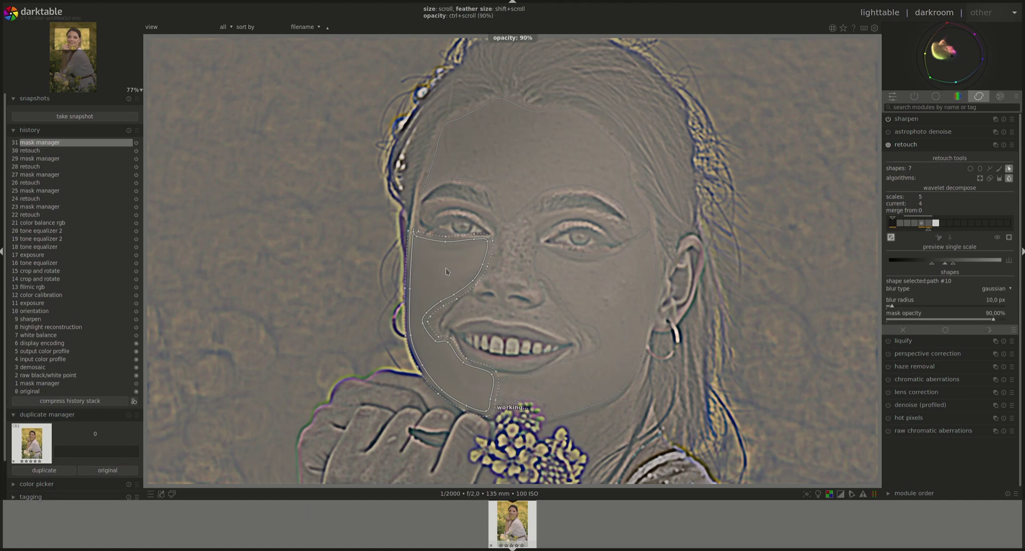
scroll(446, 271, "down", 1, "ctrl")
scroll(446, 271, "down", 1, "ctrl")
Add a 70% path patch above the smile, then turn off the single-scale preview.
left_click(991, 169)
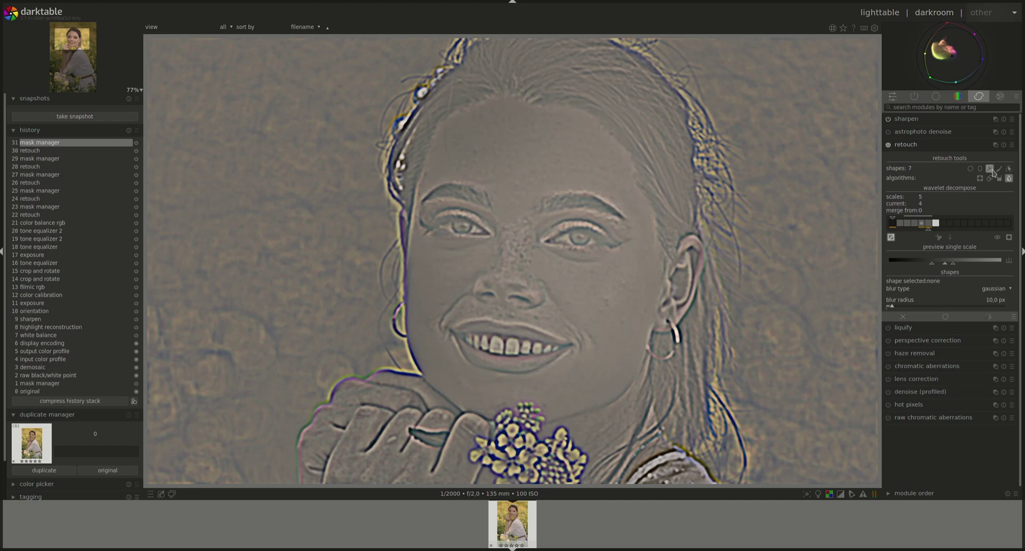
left_click(468, 302)
left_click(451, 322)
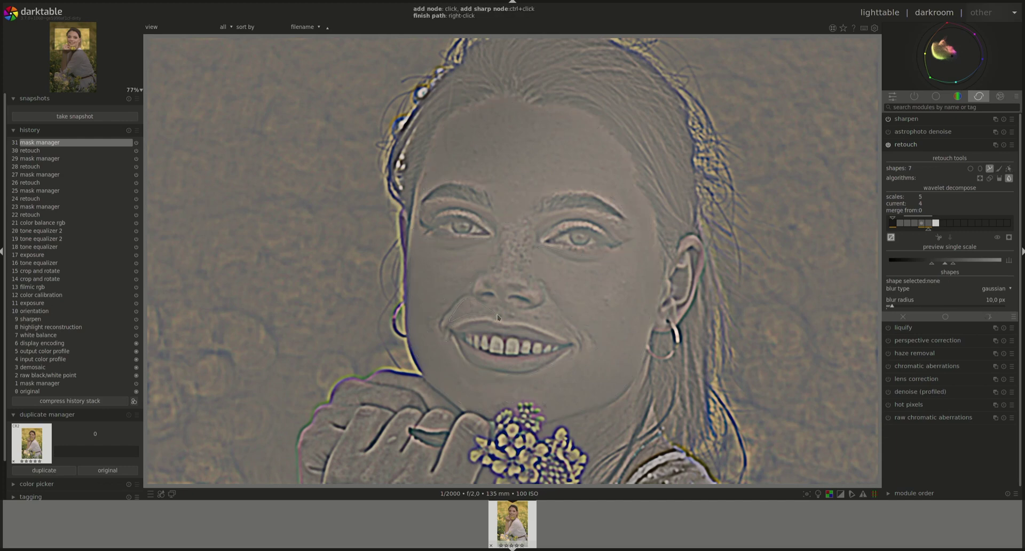
left_click(565, 335)
right_click(507, 308)
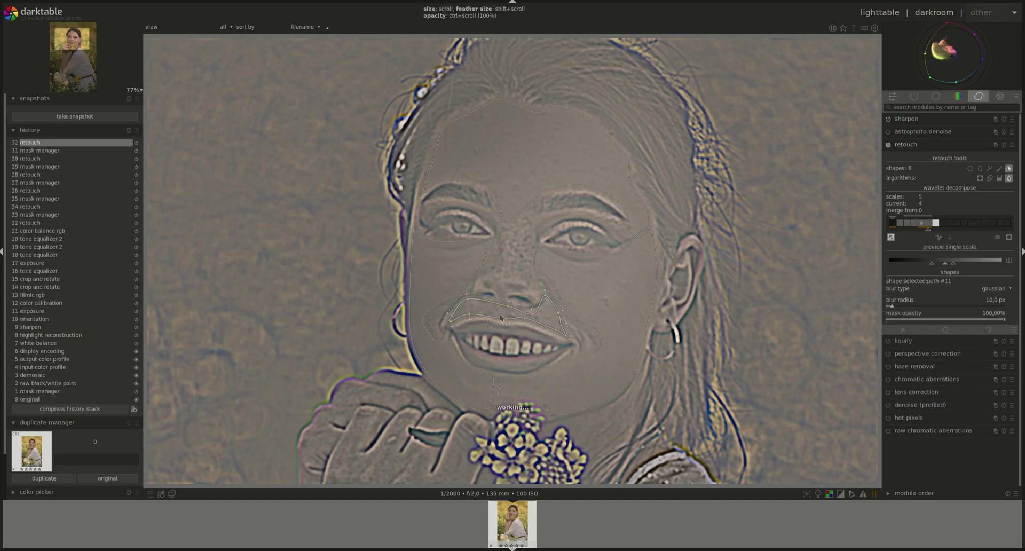
scroll(502, 314, "down", 2, "ctrl")
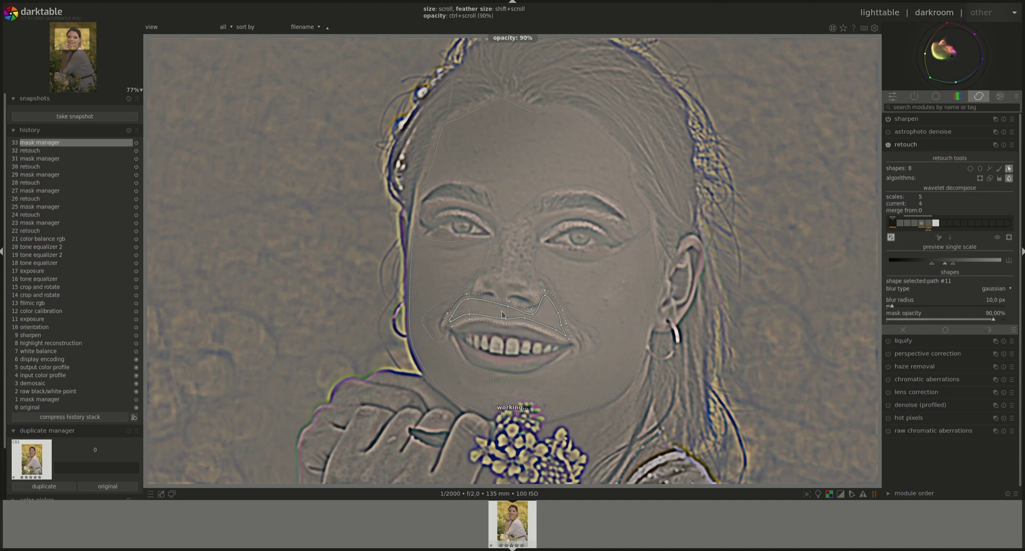
scroll(501, 315, "up", 2, "ctrl")
scroll(502, 314, "down", 3, "ctrl")
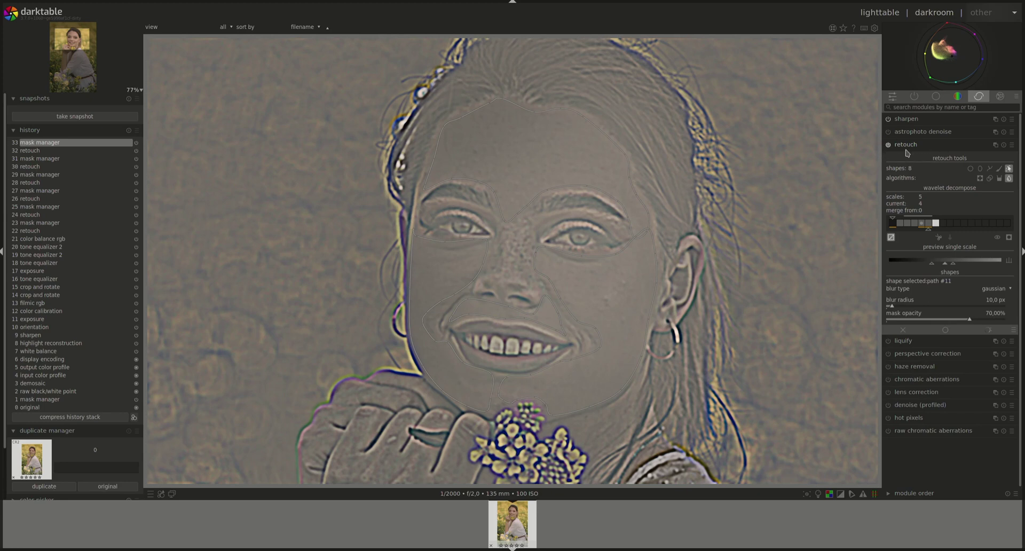
left_click(890, 237)
left_click(887, 237)
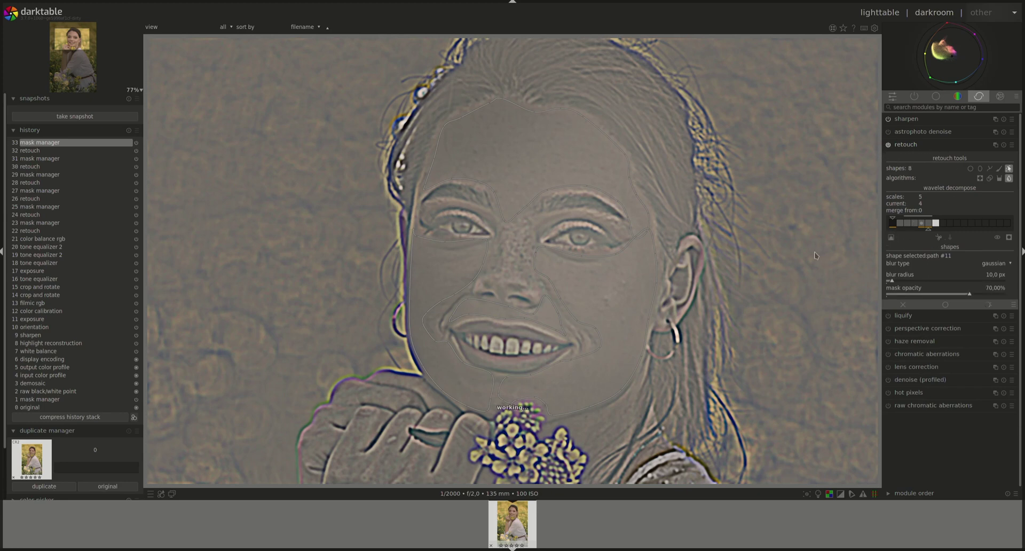
Hide shape outlines, zoom to fit, compare retouch off/on, and compress history to 18 entries.
left_click(1008, 168)
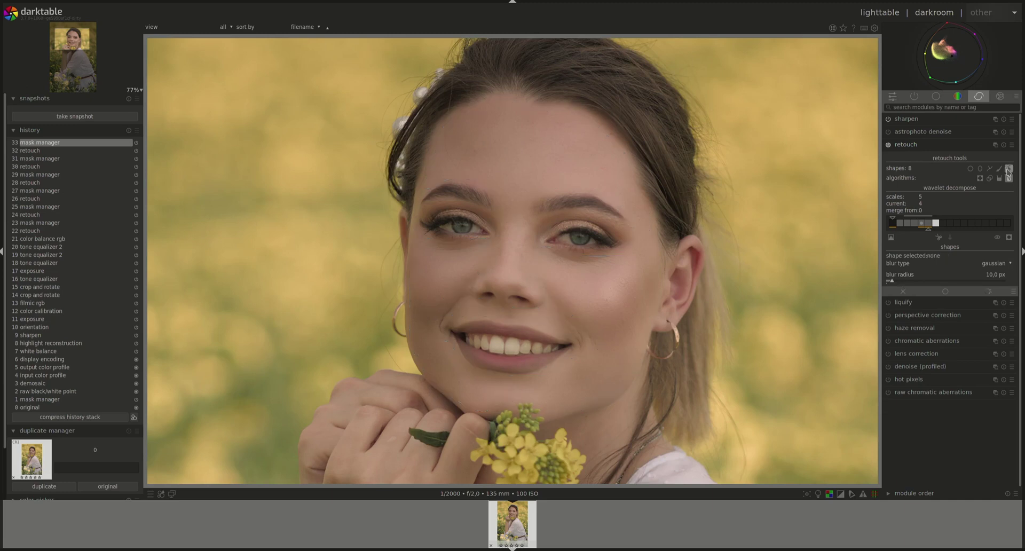
scroll(706, 244, "down", 1)
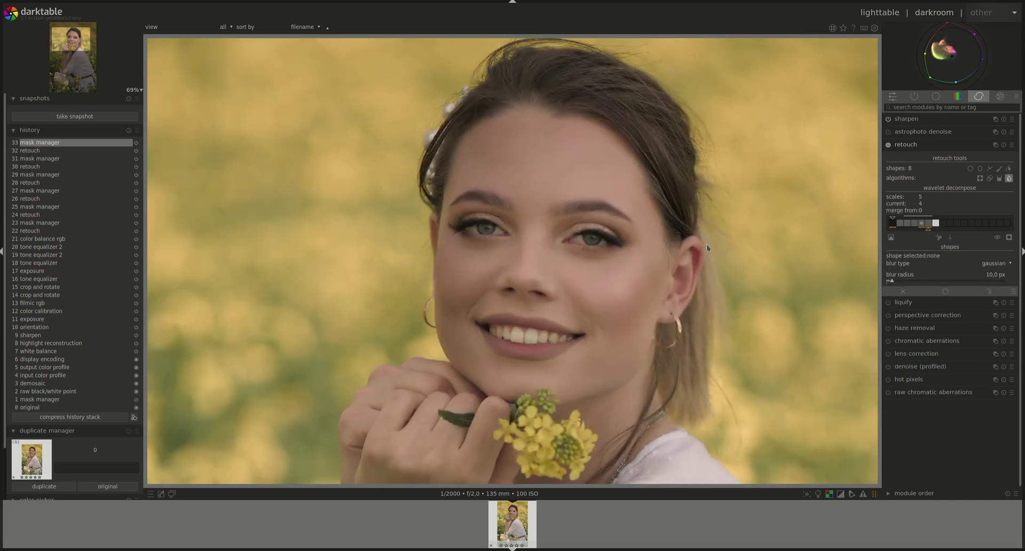
scroll(706, 244, "down", 5)
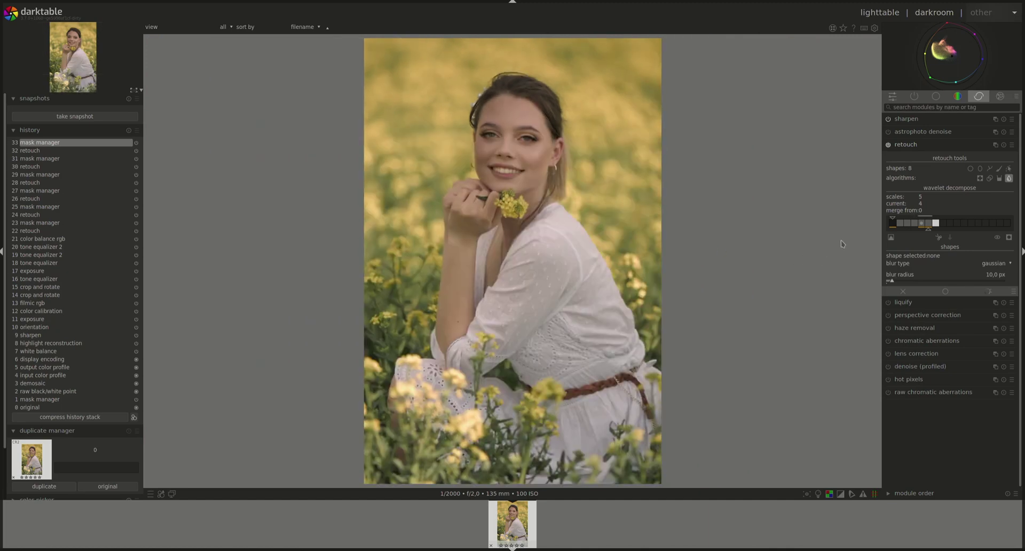
left_click(999, 243)
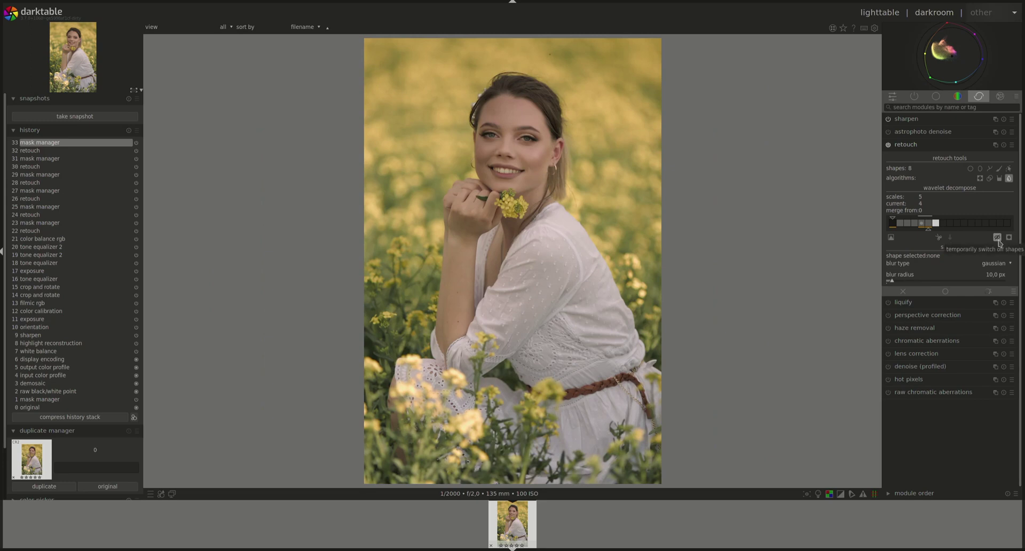
left_click(999, 243)
left_click(76, 417)
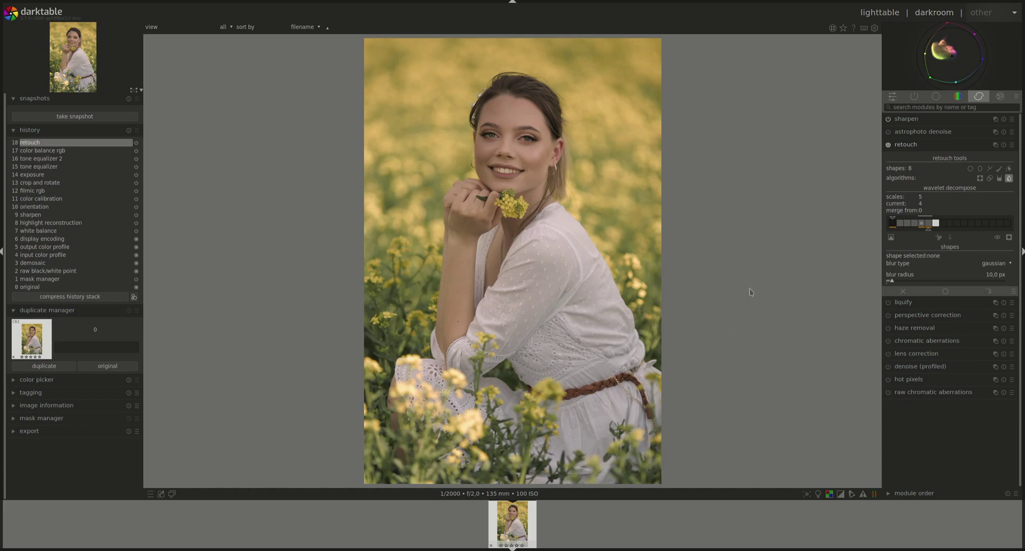
Collapse the retouch module via its header.
left_click(899, 148)
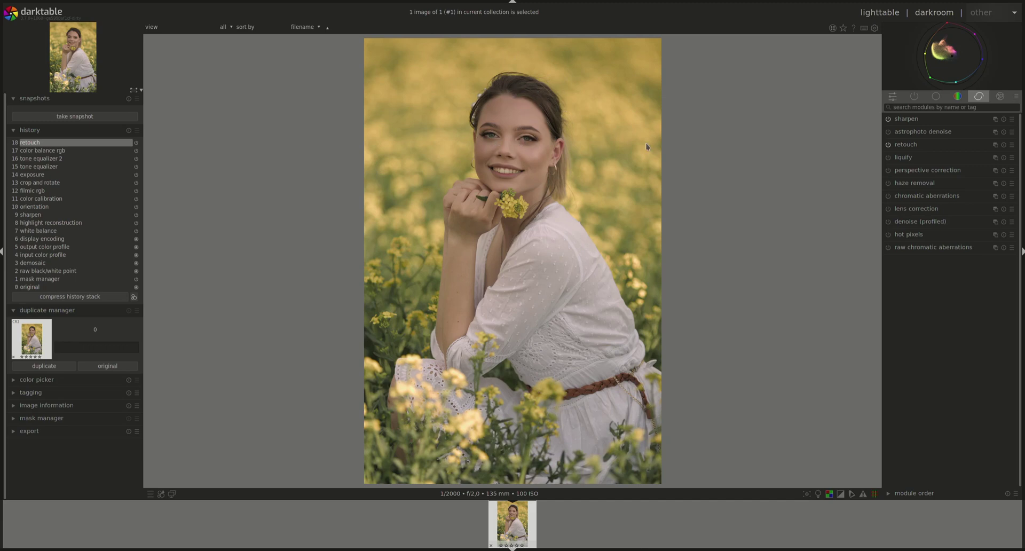
Show only active modules, add a new exposure instance, and move exposure 1 below output color profile.
left_click(918, 101)
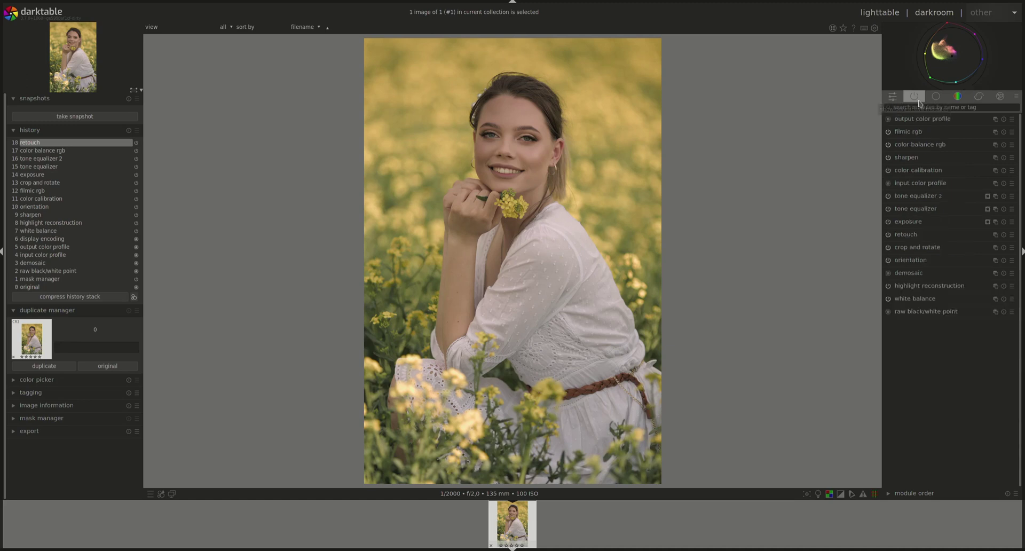
right_click(906, 225)
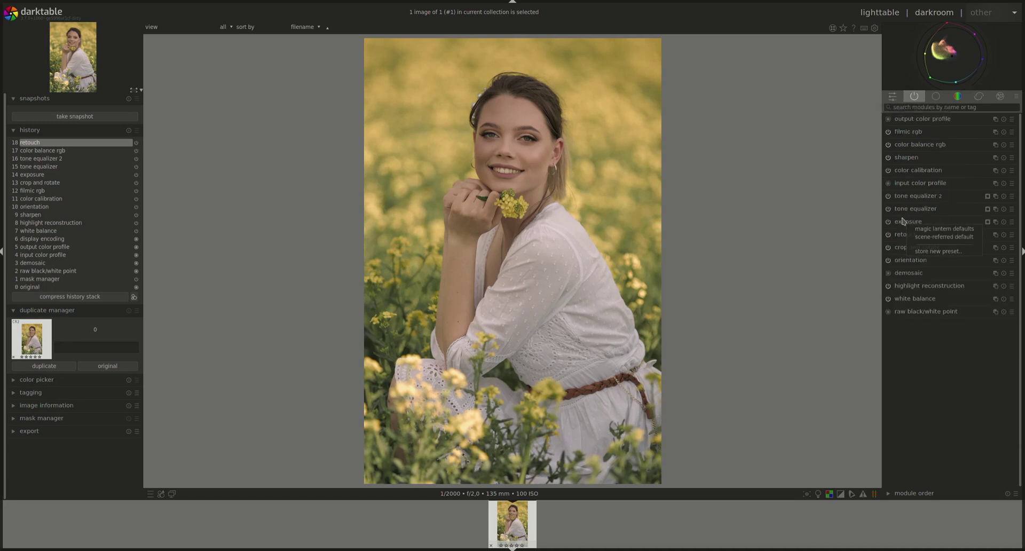
key("Escape")
left_click(994, 221)
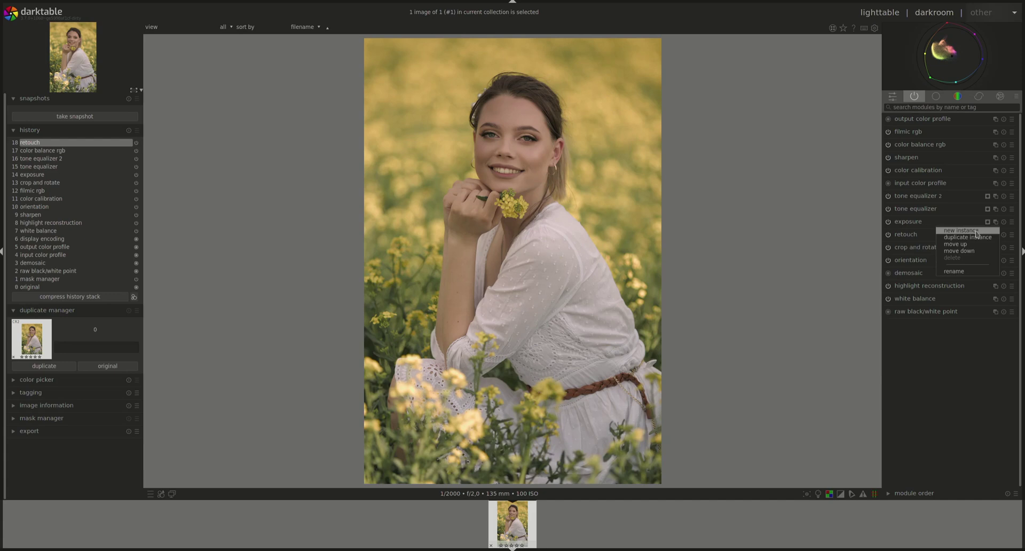
left_click(976, 232)
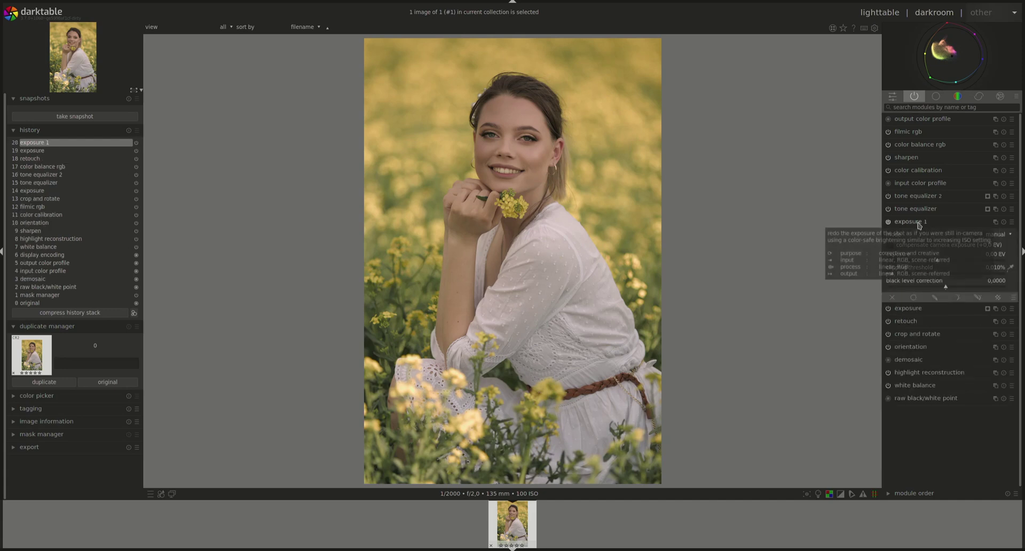
left_click_drag(919, 224, 929, 135)
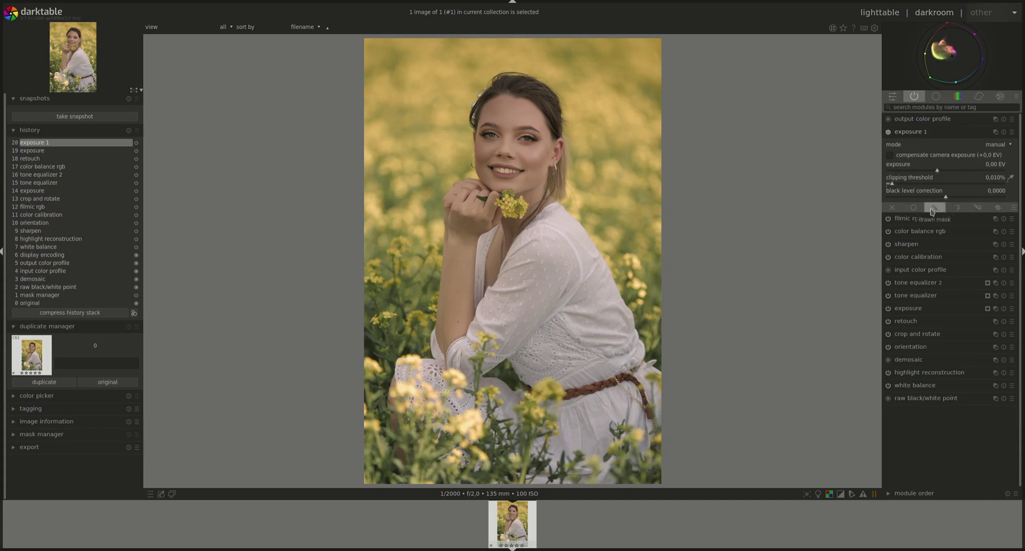
Draw path mask shapes around both eyes for exposure 1.
left_click(931, 209)
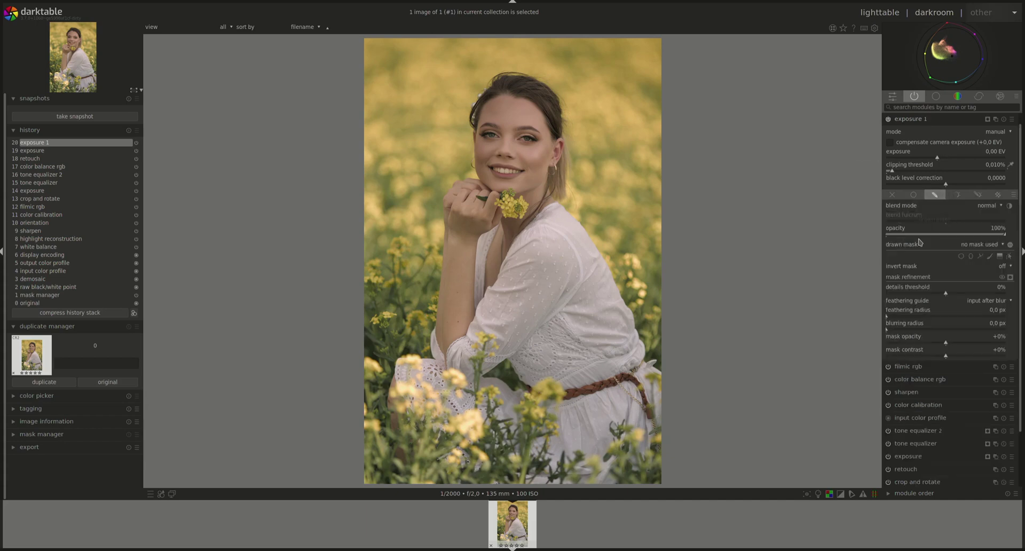
left_click(980, 257)
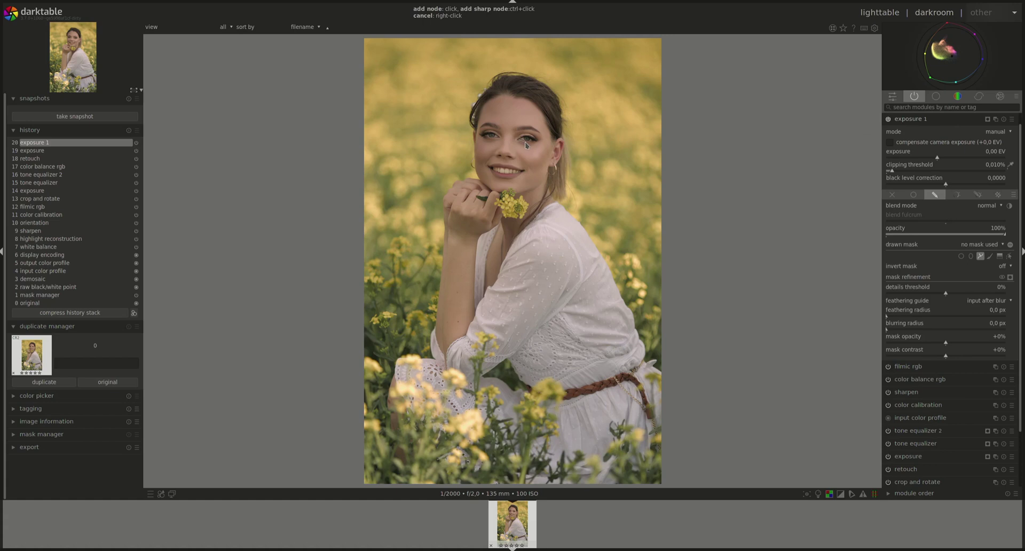
left_click(527, 138)
right_click(527, 139)
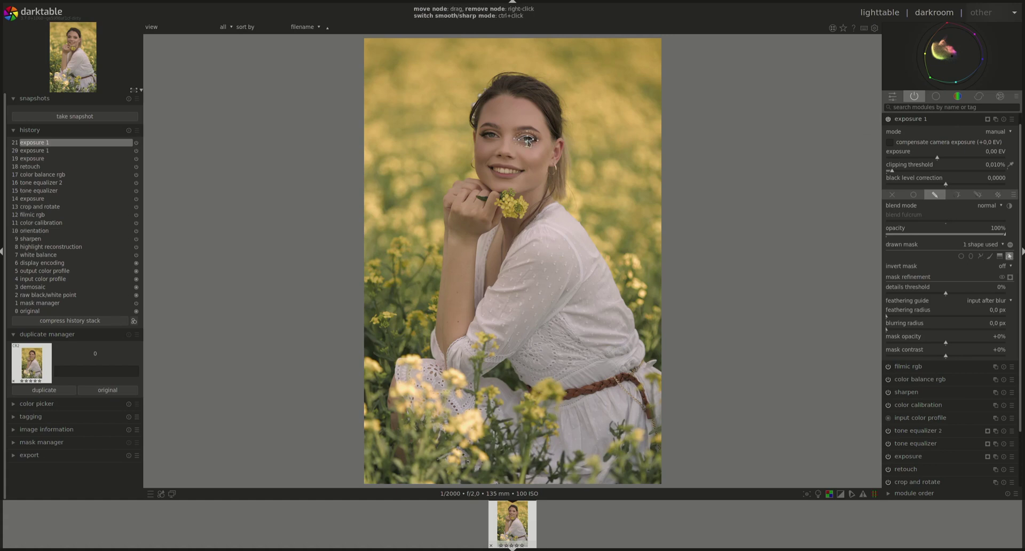
scroll(527, 141, "up", 2, "shift")
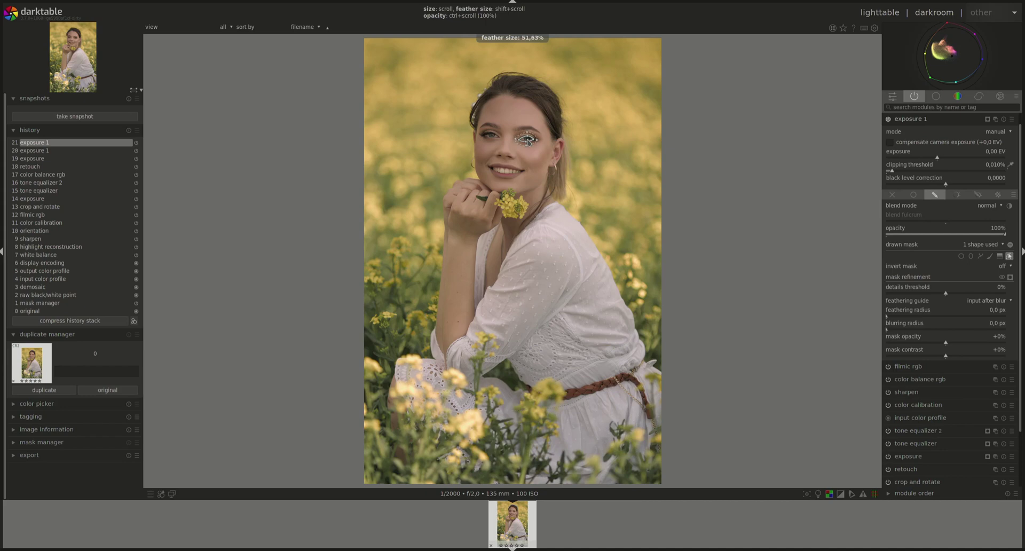
scroll(527, 141, "down", 2, "shift")
left_click(980, 255)
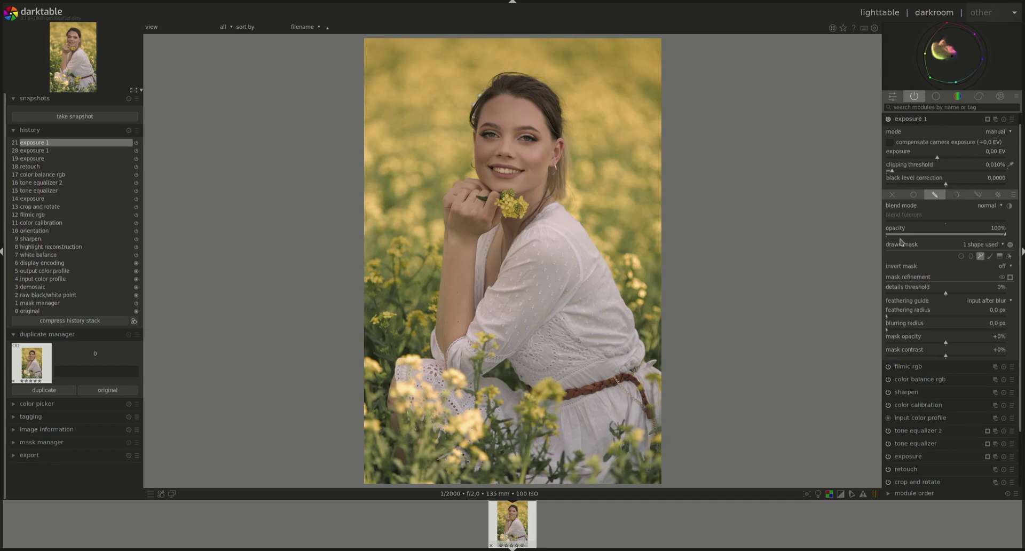
left_click(487, 134)
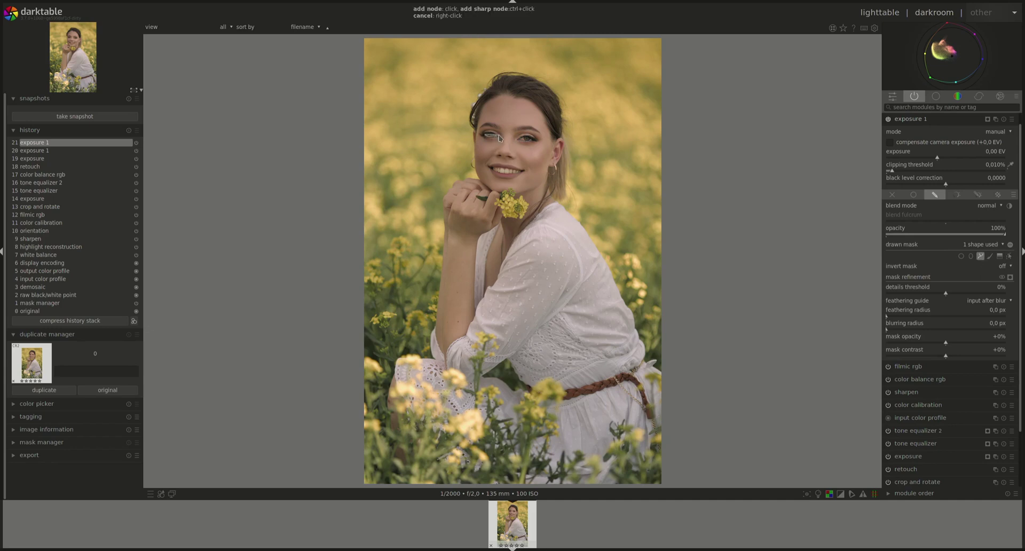
left_click(494, 136)
right_click(490, 135)
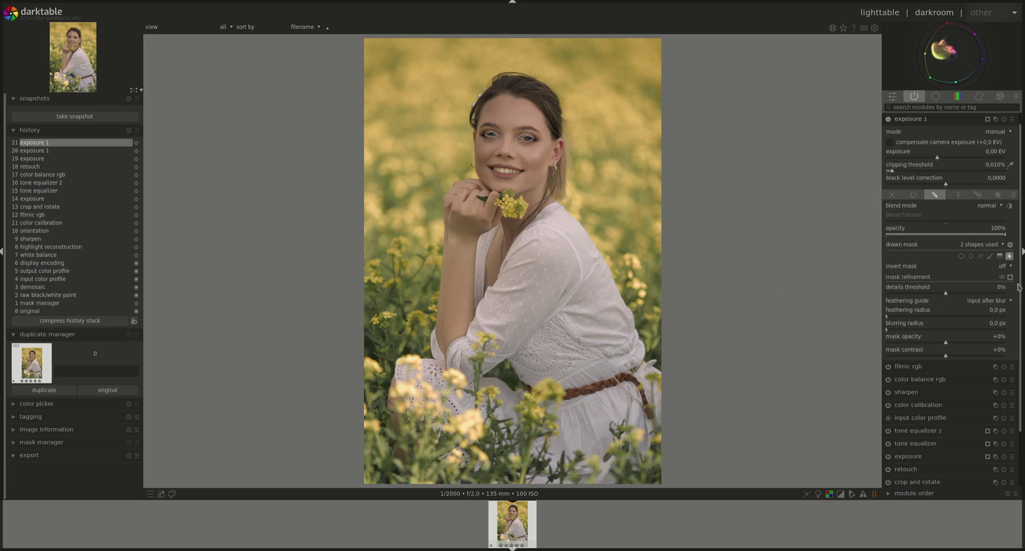
Paint small brush strokes along the right and left sides of the hair band, then finish mask editing.
left_click(990, 256)
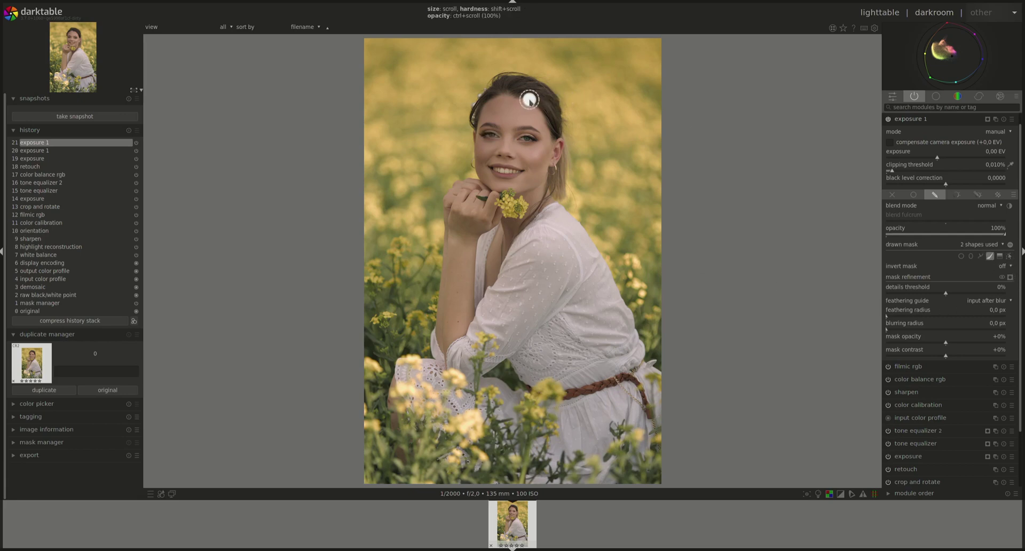
scroll(531, 100, "down", 2)
scroll(531, 99, "down", 5)
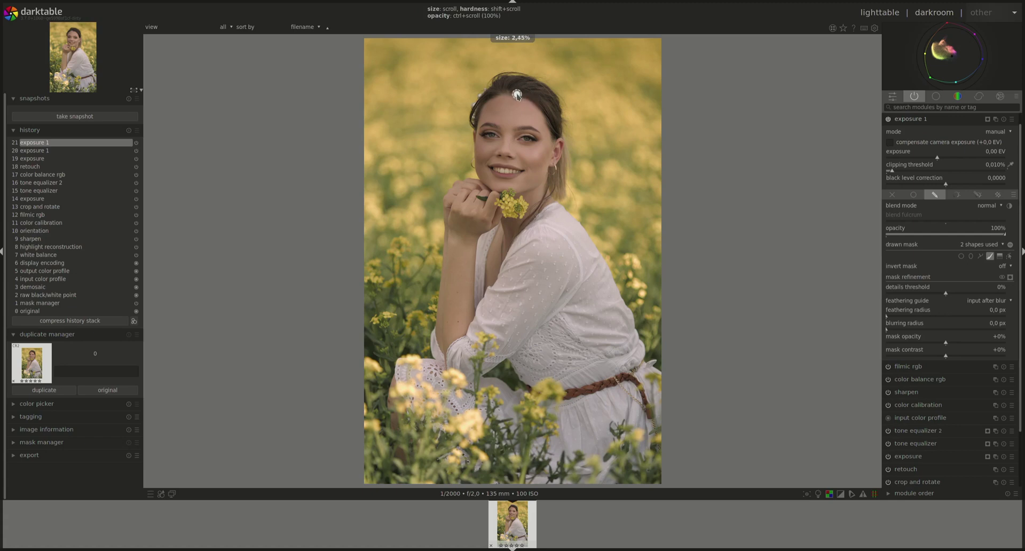
mouse_move(517, 94)
left_mouse_down()
mouse_move(538, 103)
mouse_move(561, 135)
left_mouse_up()
left_click(990, 255)
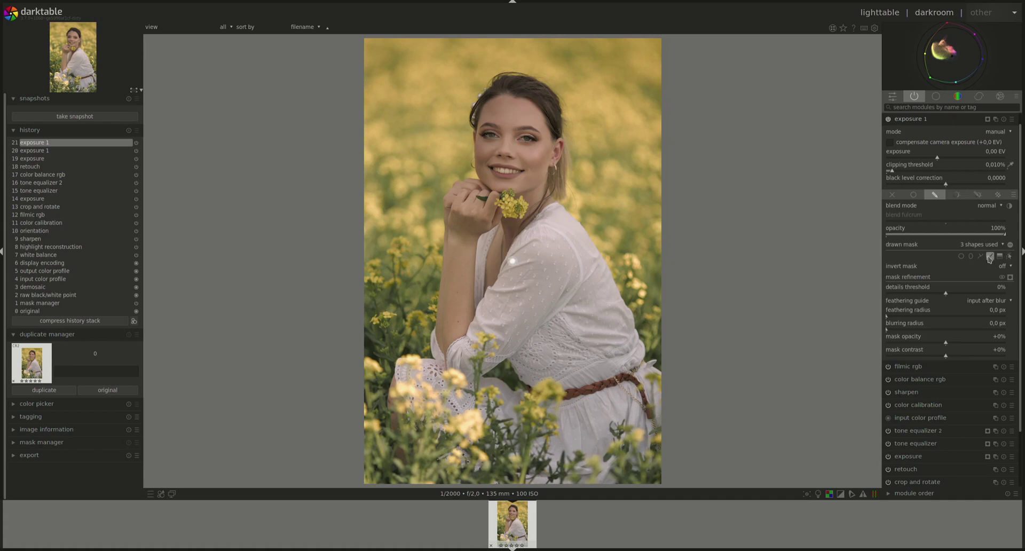
scroll(494, 92, "down", 3)
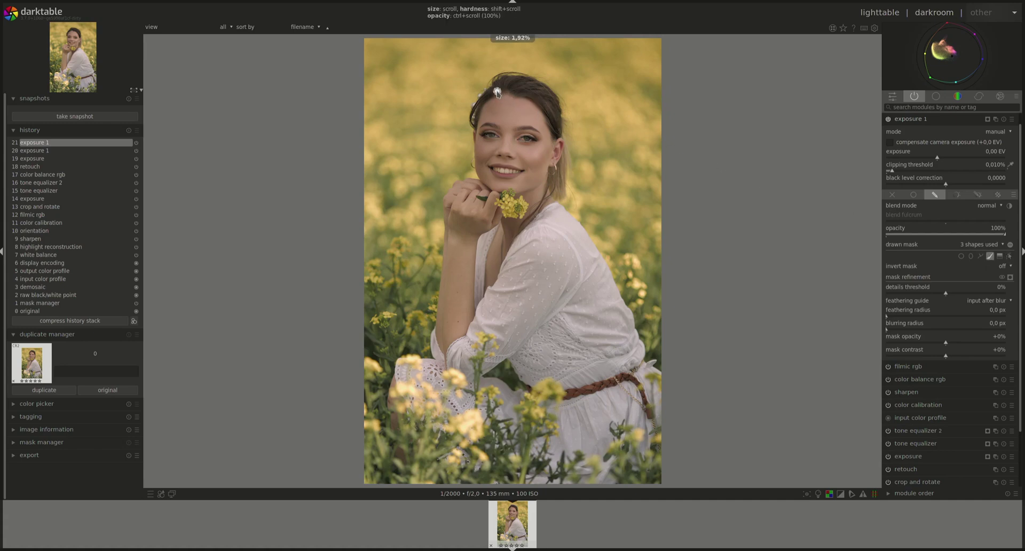
left_click_drag(497, 93, 469, 130)
left_click(1009, 256)
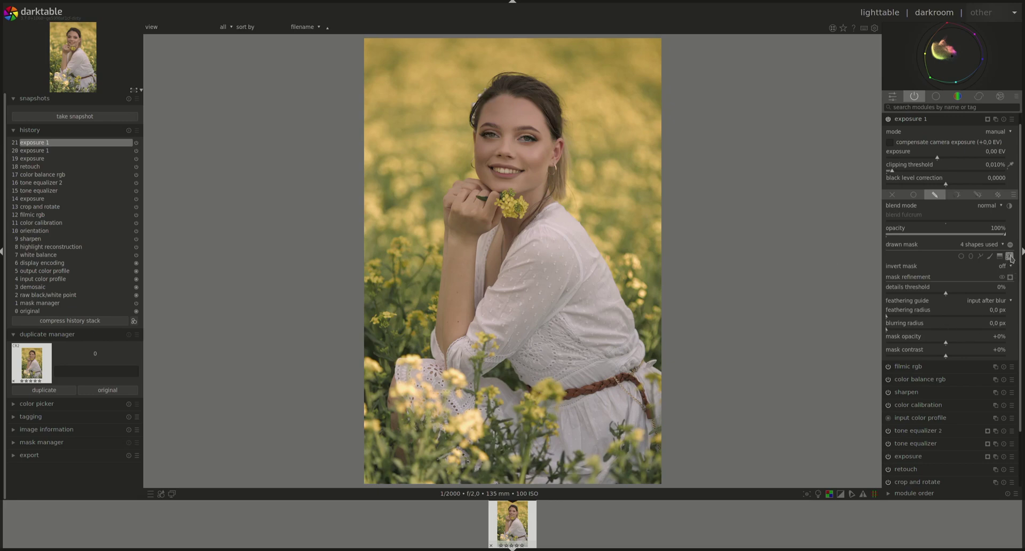
Set exposure 1 to 1 EV, then lower it to 0.5 EV.
right_click(994, 153)
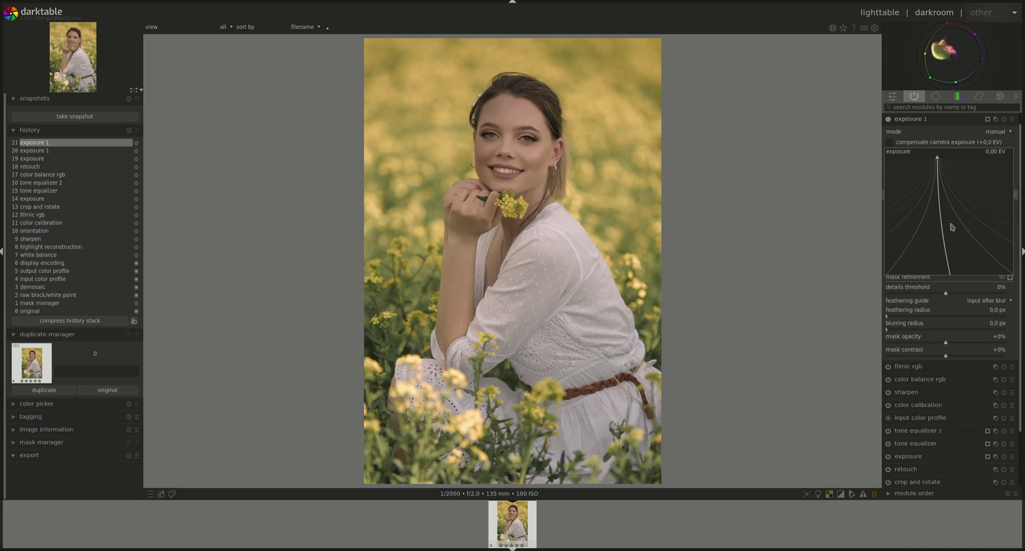
type("1")
key("Return")
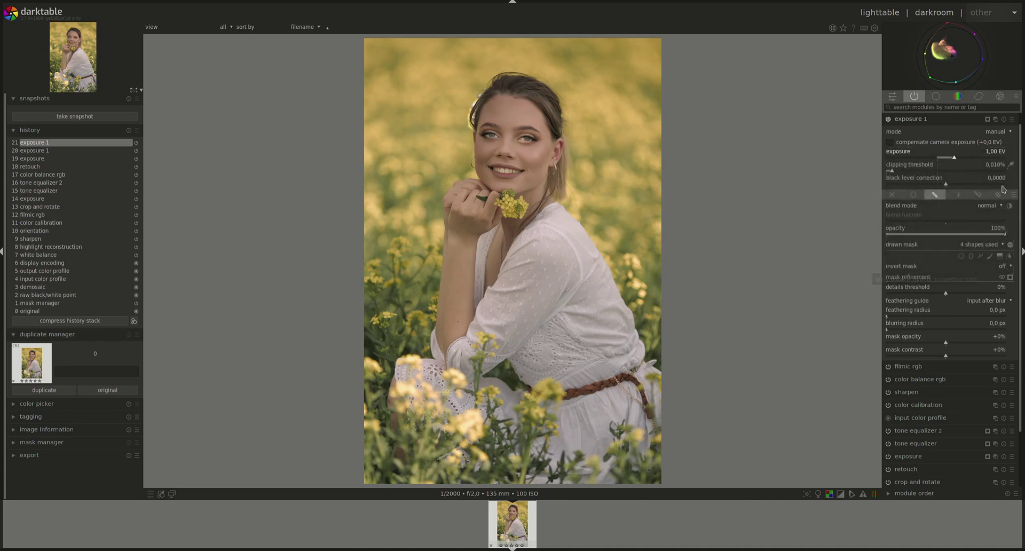
right_click(997, 153)
type("0.5")
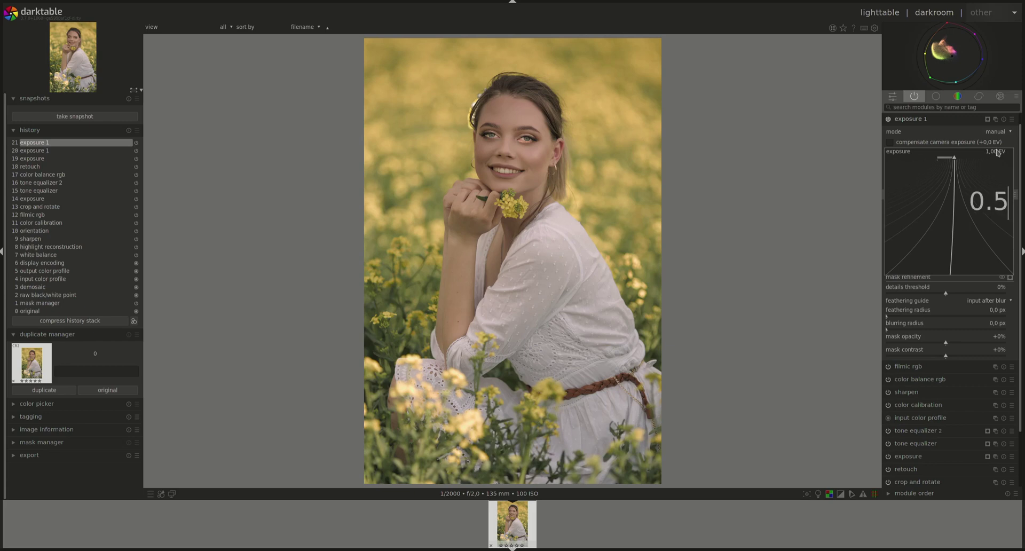
key("Return")
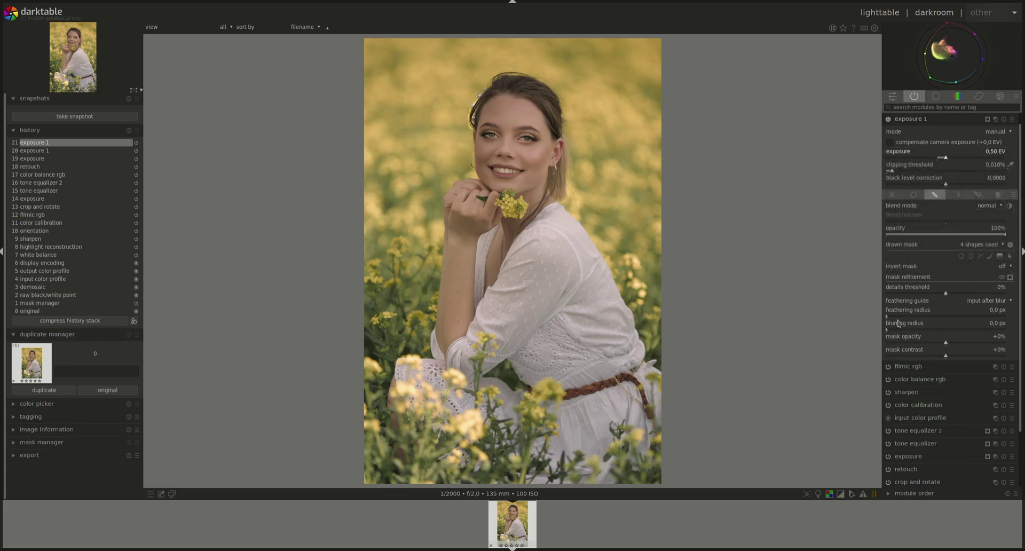
Adjust the mask feathering radius to about 43 px and toggle the module to compare before and after.
left_click_drag(905, 318, 893, 318)
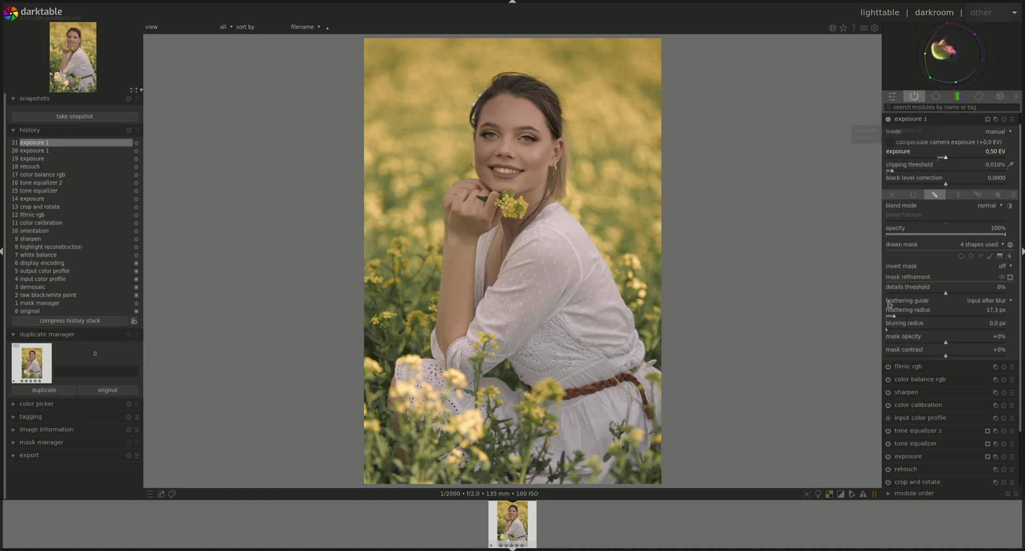
left_click_drag(894, 317, 908, 319)
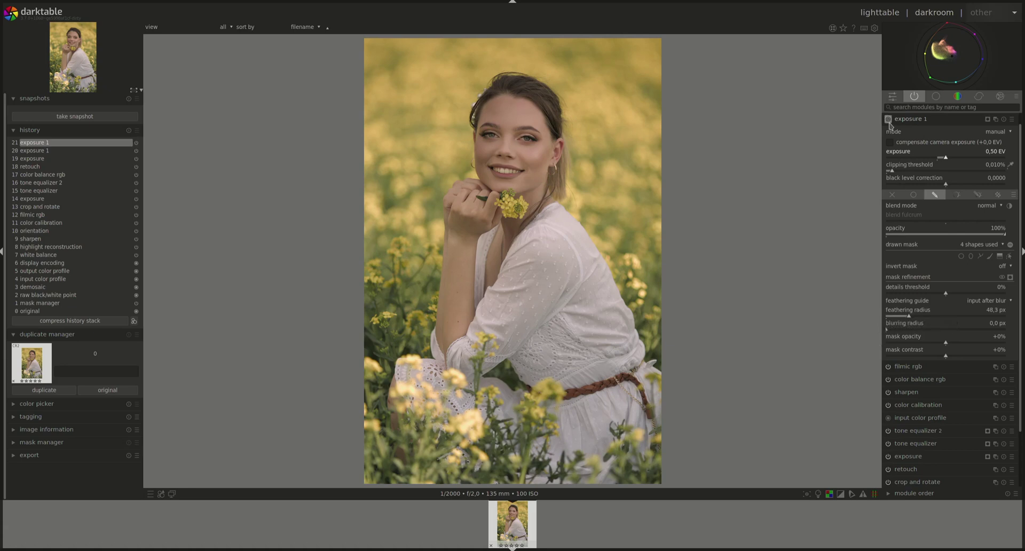
left_click_drag(909, 319, 903, 324)
left_click(888, 120)
Collapse exposure 1 and create another exposure instance, exposure 2.
left_click(911, 127)
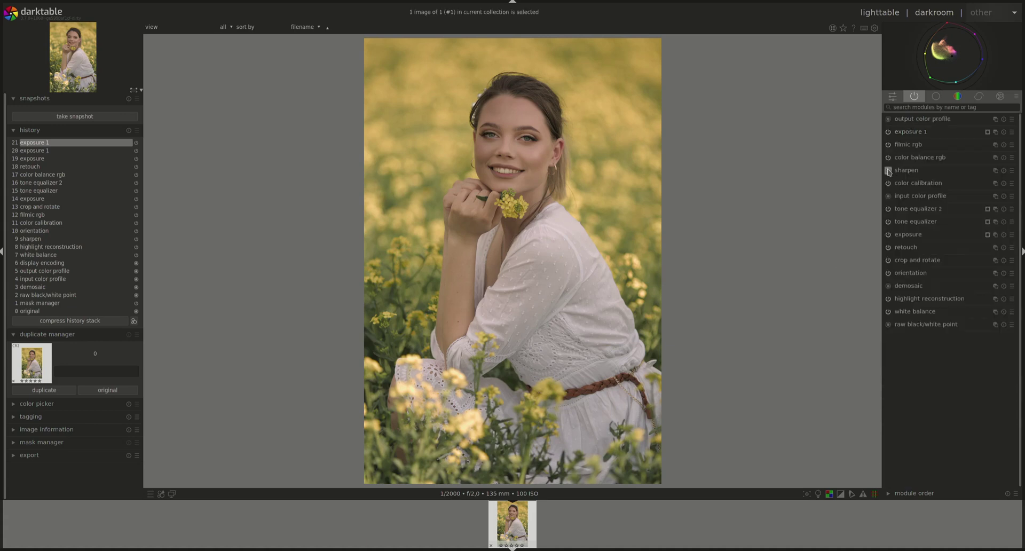
left_click(995, 132)
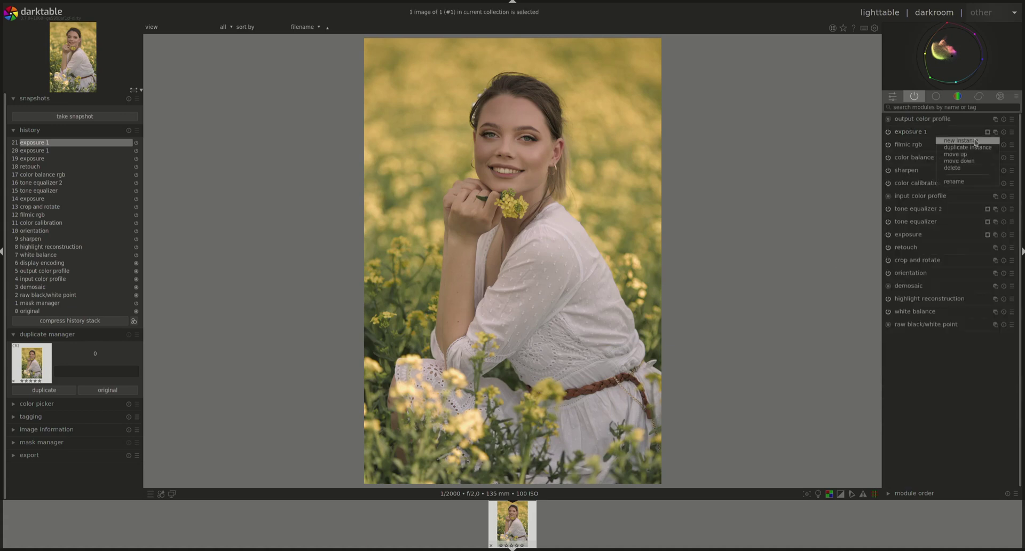
left_click(975, 142)
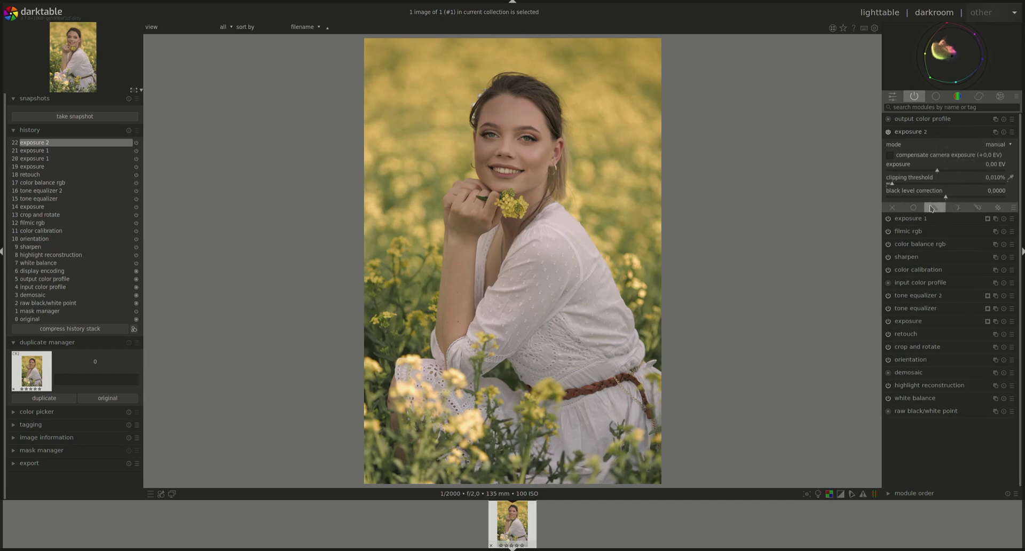
Mask exposure 2 with an ellipse stretched tall and narrow around the woman's head and torso.
left_click(932, 208)
left_click(970, 256)
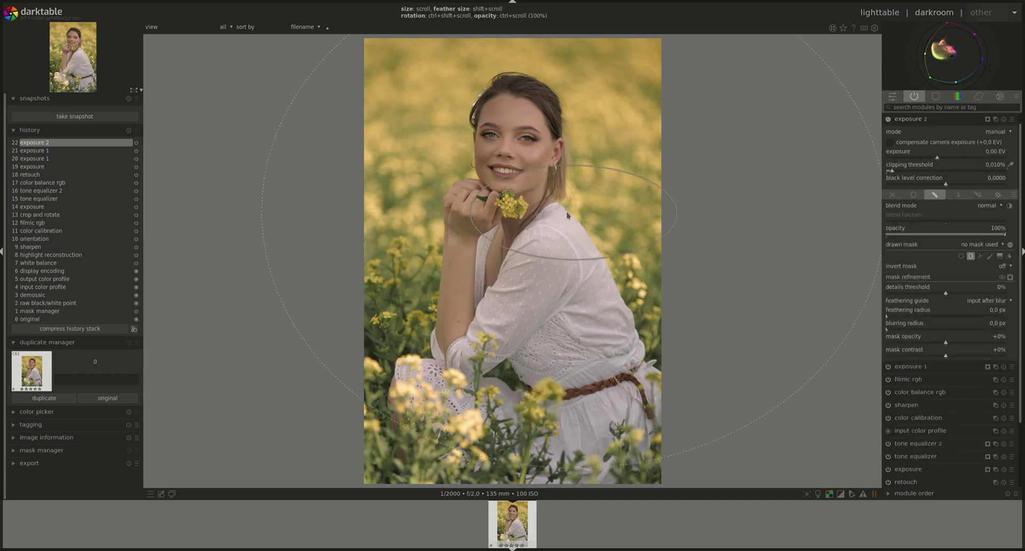
left_click(510, 209)
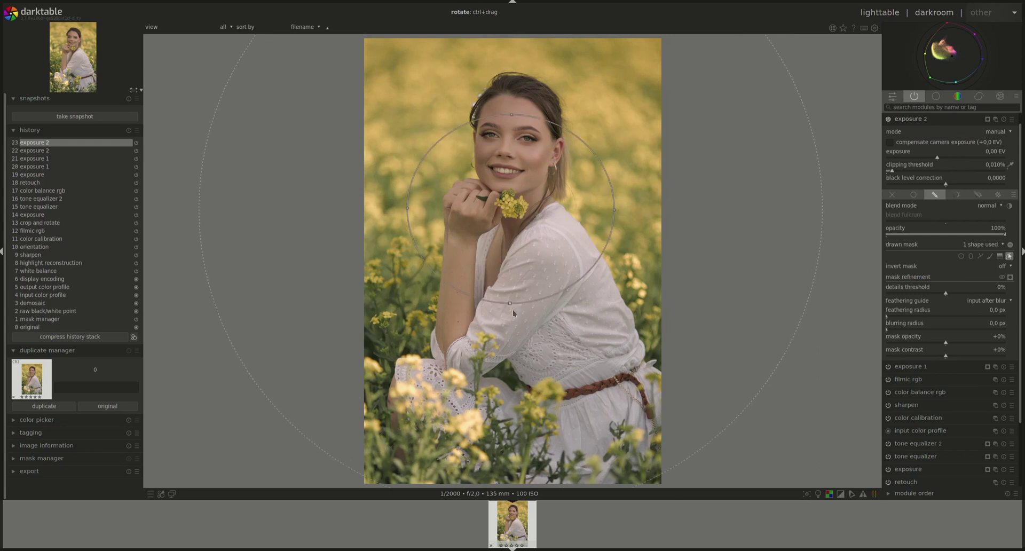
left_click_drag(514, 313, 510, 371)
mouse_move(433, 207)
left_mouse_down()
mouse_move(418, 212)
mouse_move(433, 211)
left_mouse_up()
left_click_drag(538, 200, 538, 247)
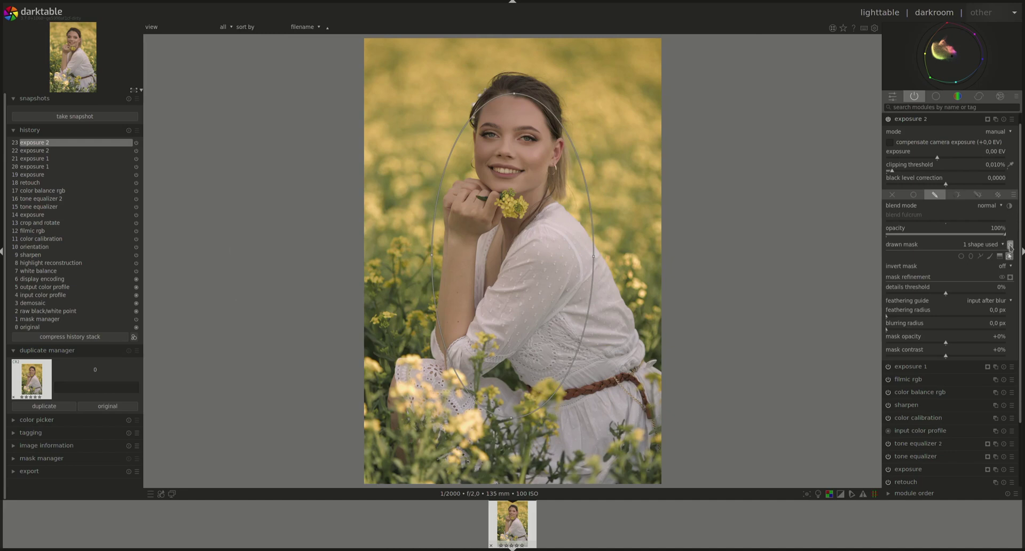
Set exposure 2 to -2 EV, then soften it to -1.5 EV, and collapse the module.
right_click(993, 153)
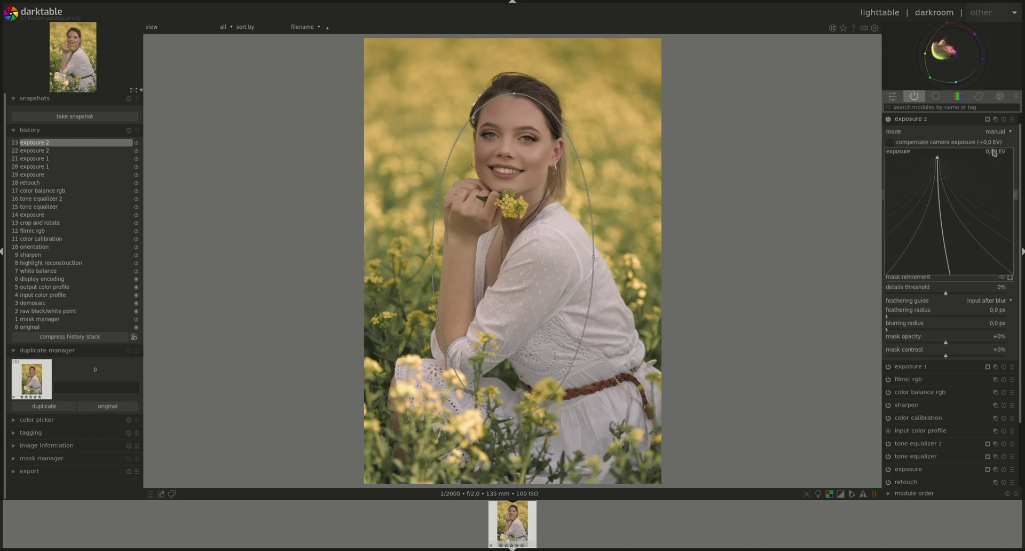
type("-2")
key("Return")
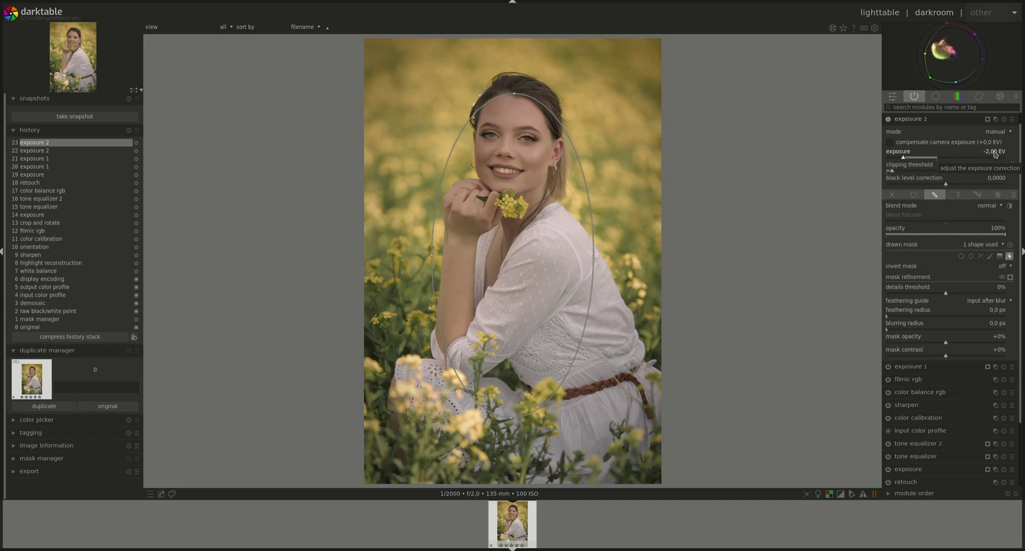
right_click(991, 154)
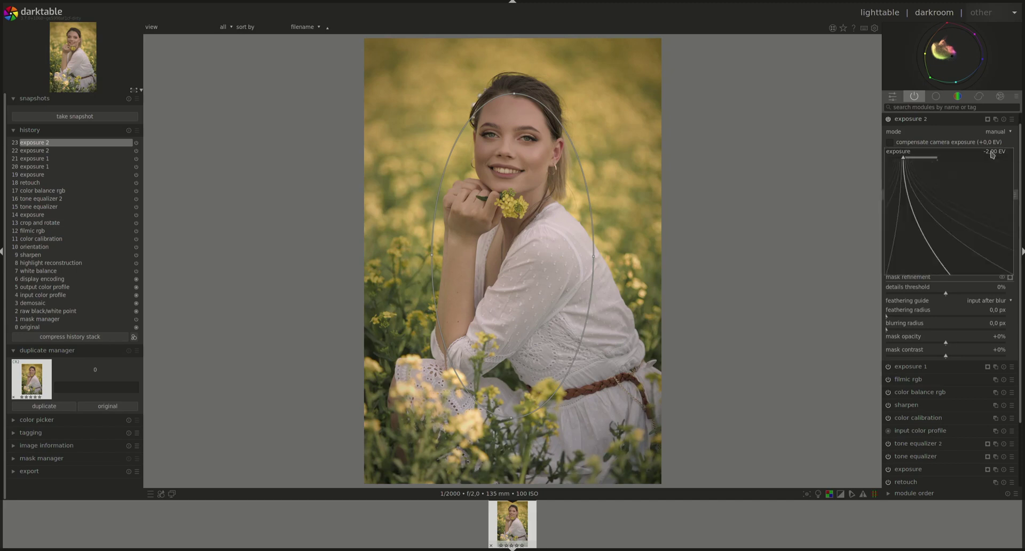
type("-1.5")
key("Return")
left_click(790, 206)
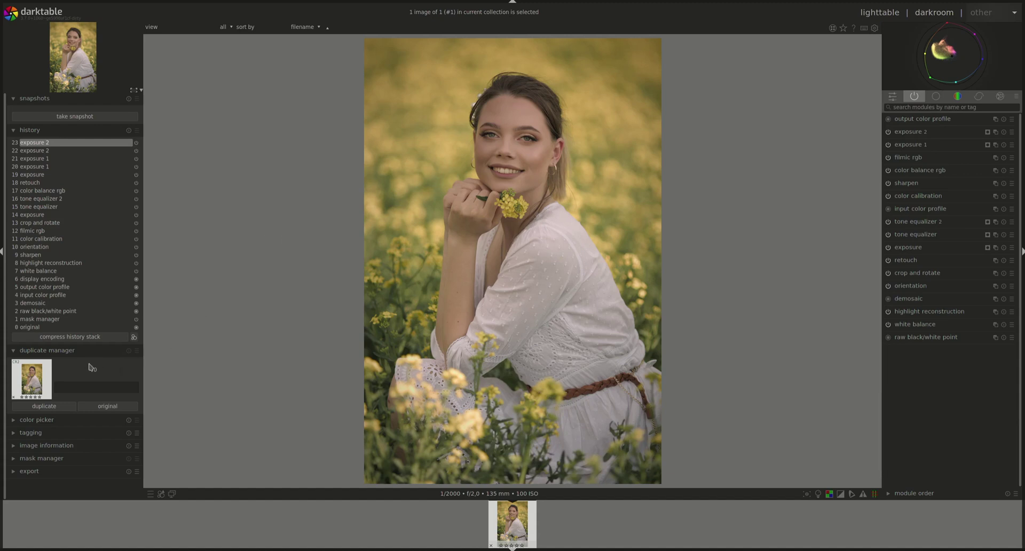
Compress the history, snapshot the crop and rotate (13) stage, and return to the latest edit.
left_click(80, 337)
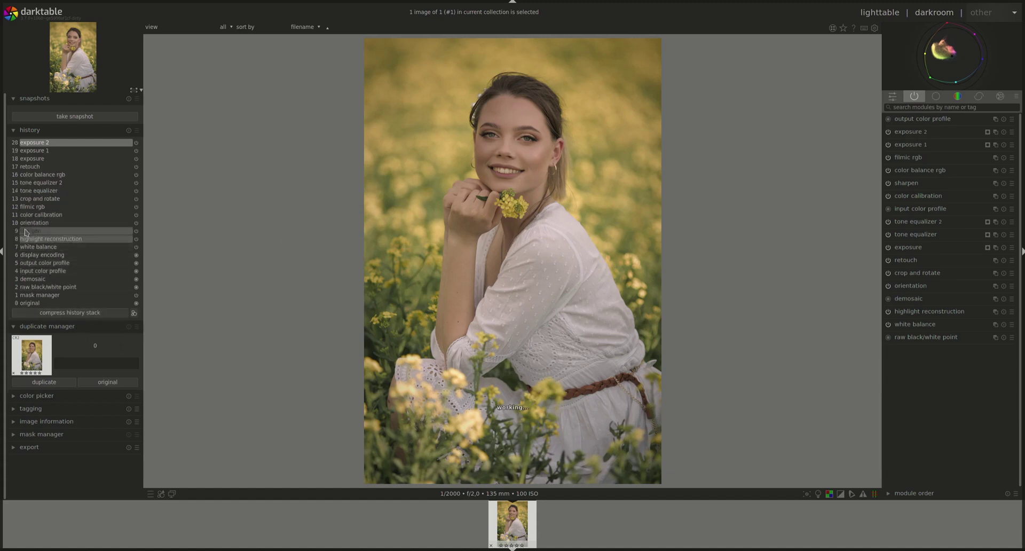
left_click(56, 199)
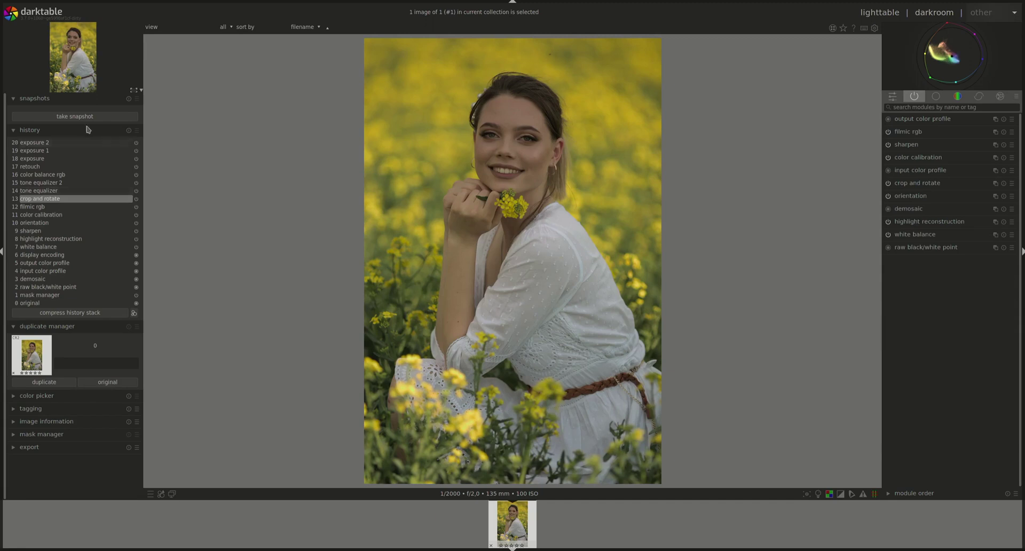
left_click(86, 116)
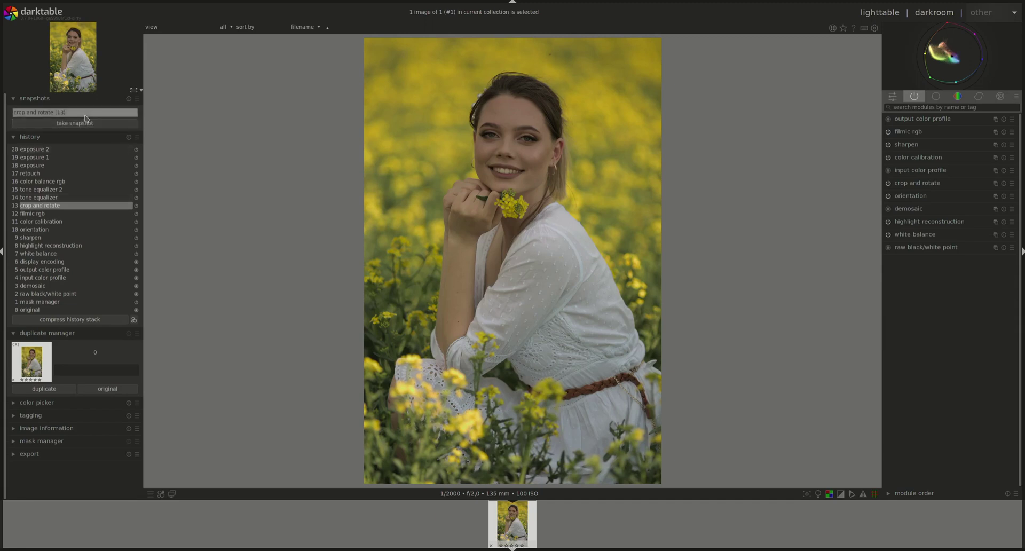
left_click(59, 112)
Display the crop-and-rotate snapshot in split view and drag the divide lower across the portrait.
left_click(65, 150)
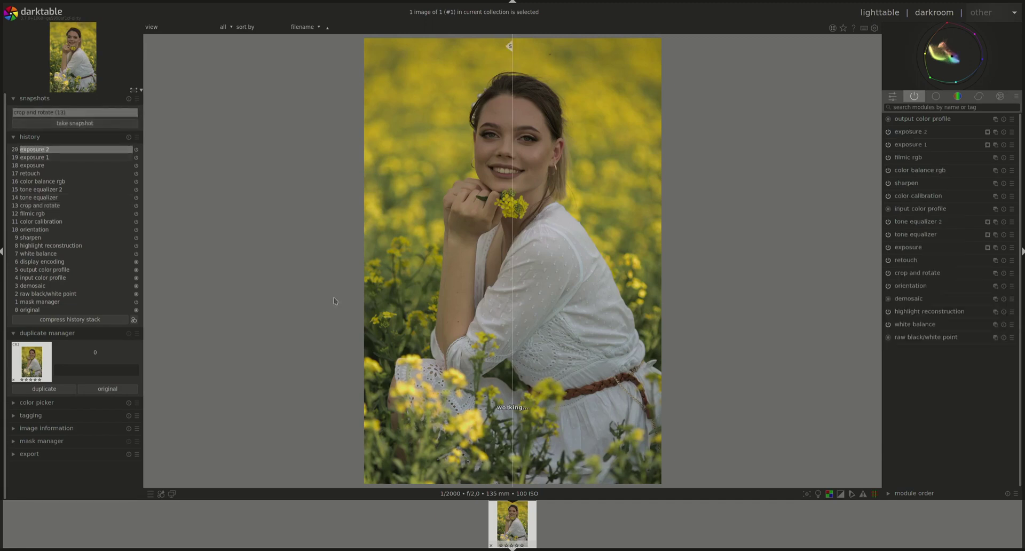
left_click_drag(512, 288, 505, 423)
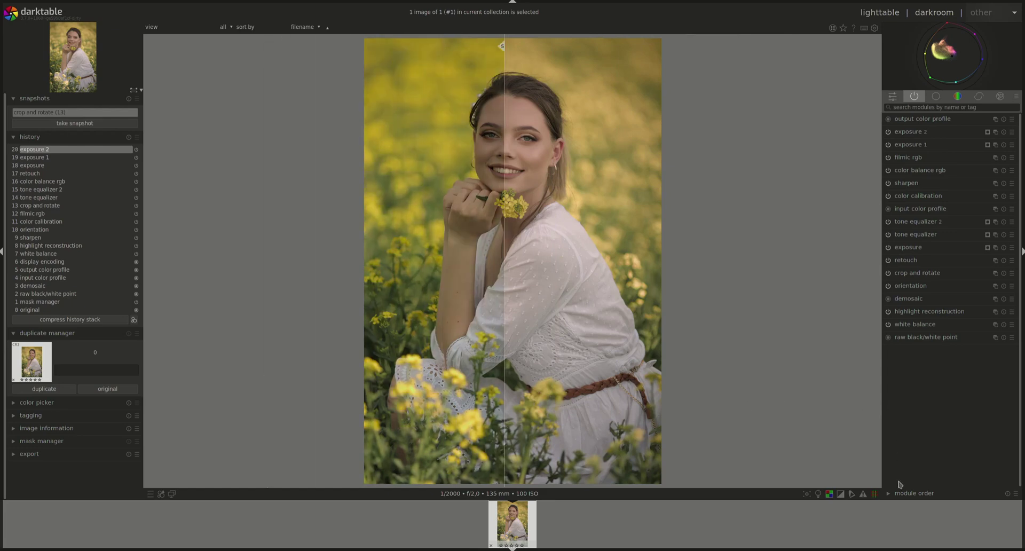